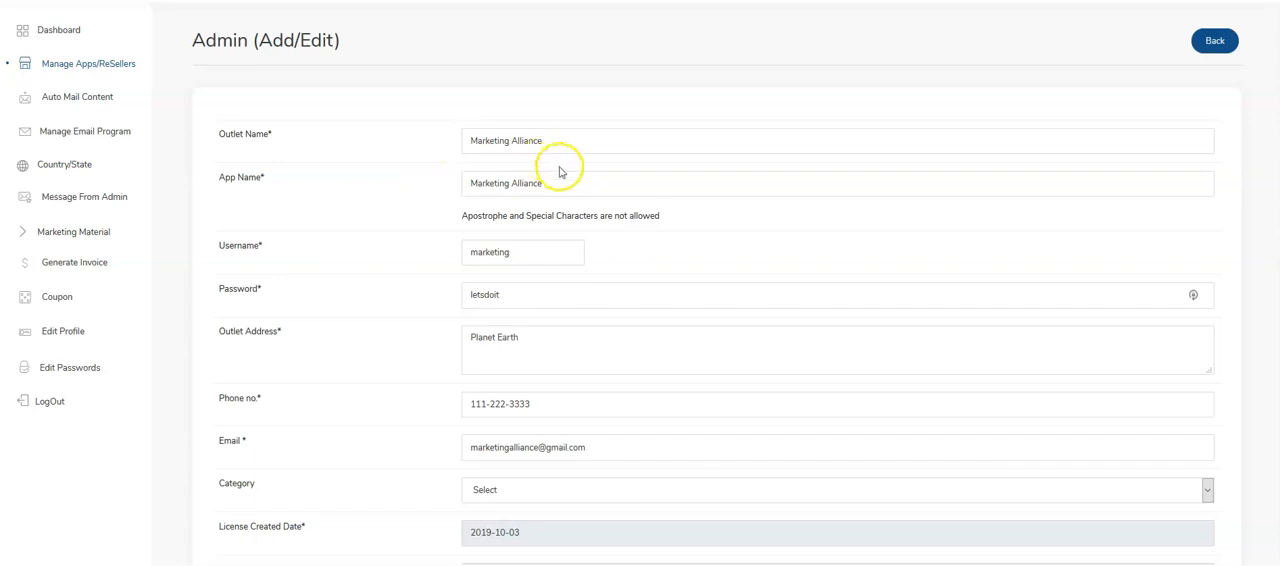
- Set the Marketing Alliance outlet's category to Coach / Trainer, submit the form and go to the list of managed apps
scroll(461, 147, down, 1)
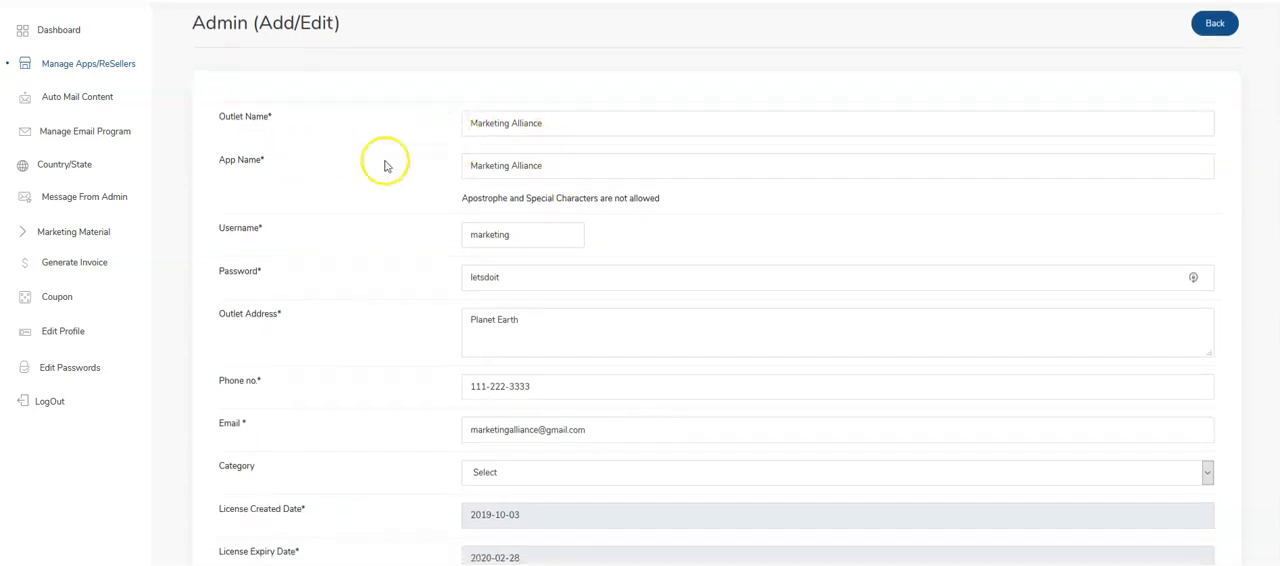
scroll(533, 138, down, 2)
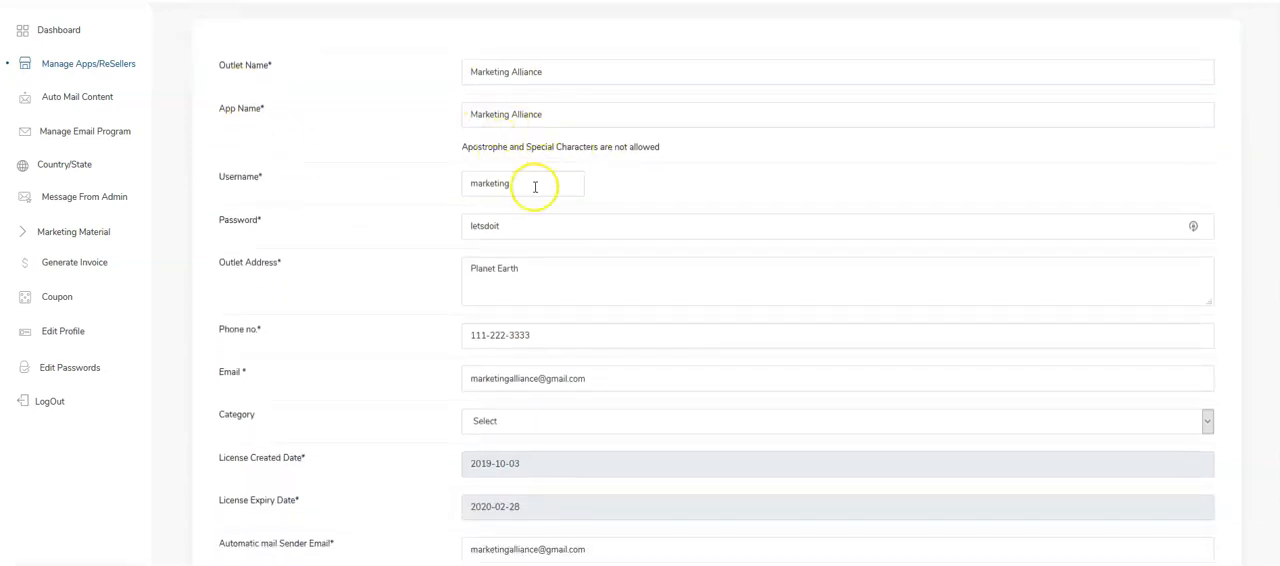
scroll(534, 246, down, 3)
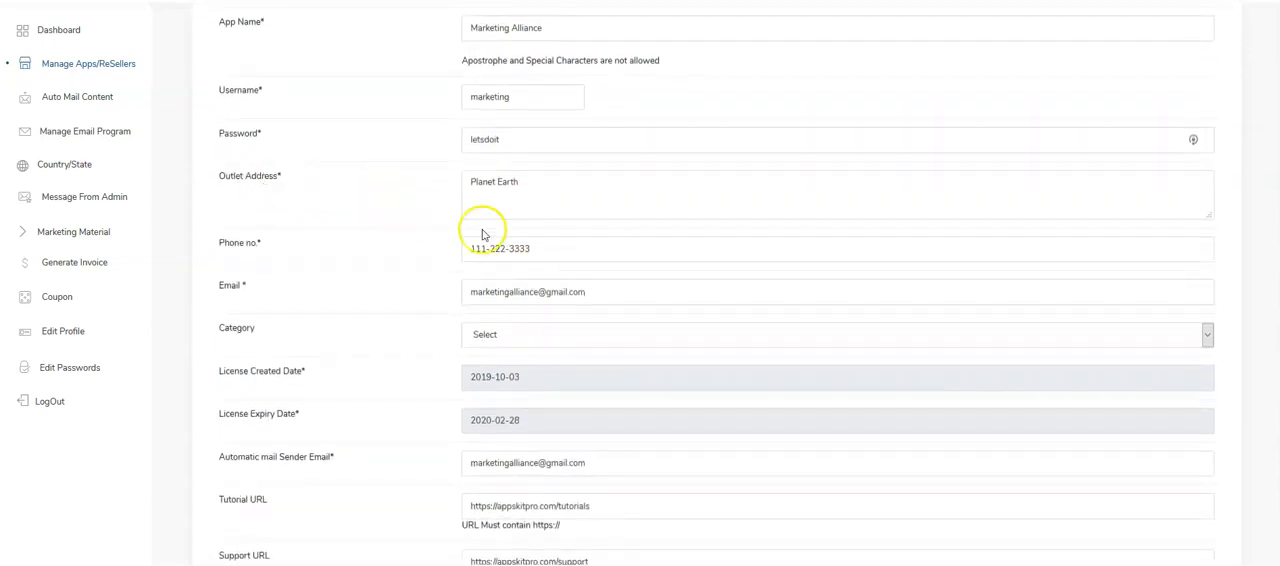
scroll(575, 260, down, 3)
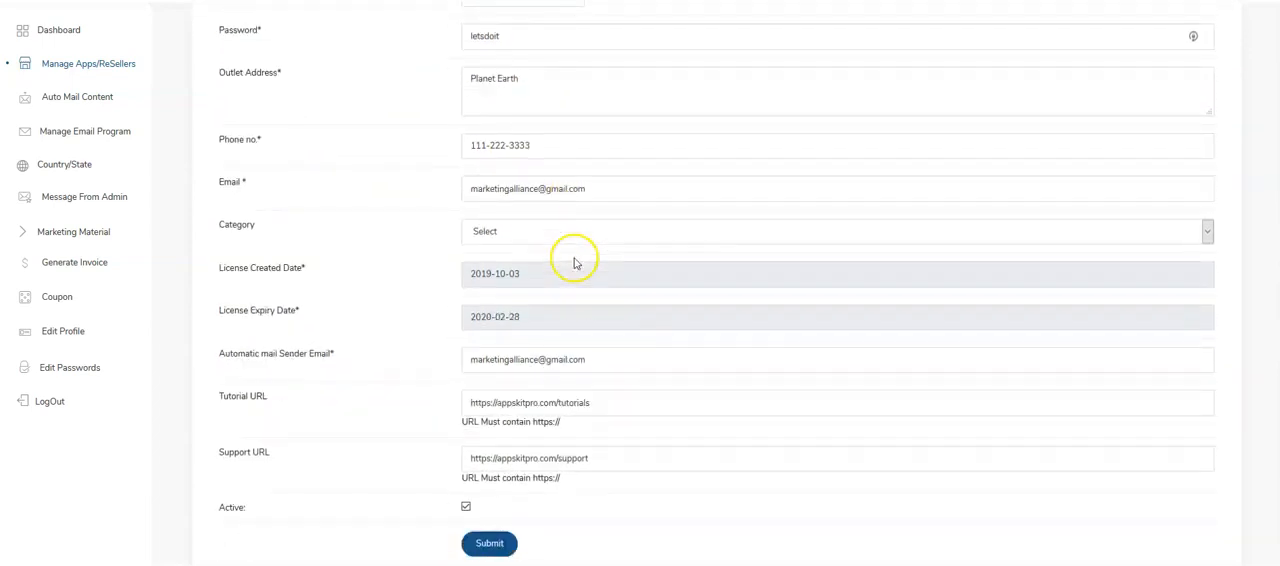
scroll(487, 214, down, 2)
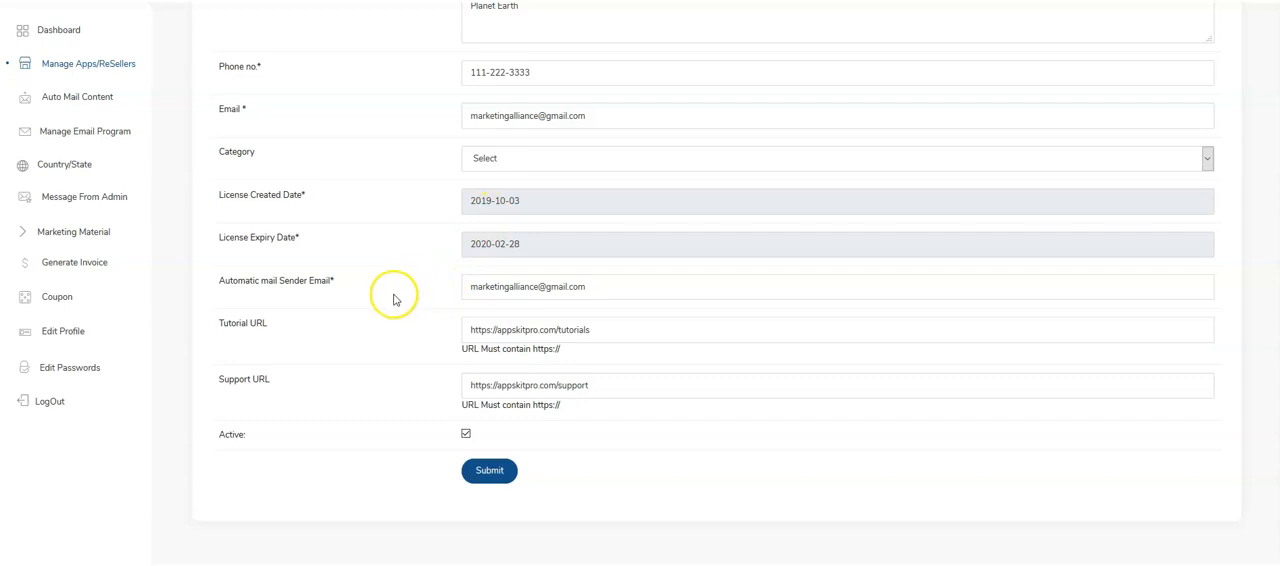
click(529, 160)
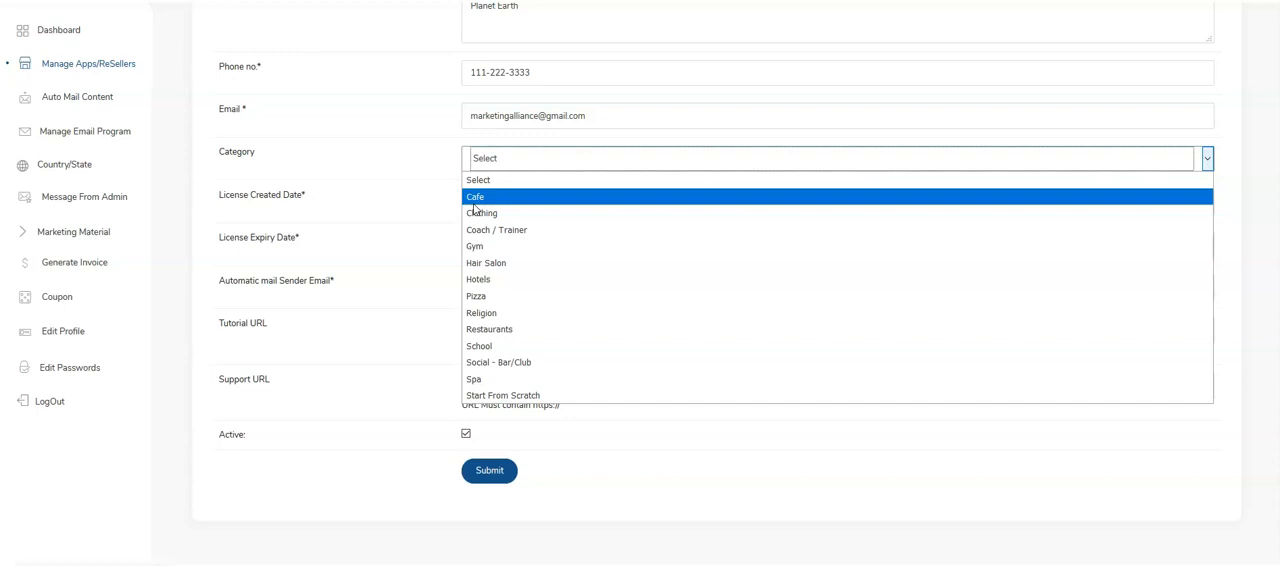
click(514, 236)
click(492, 471)
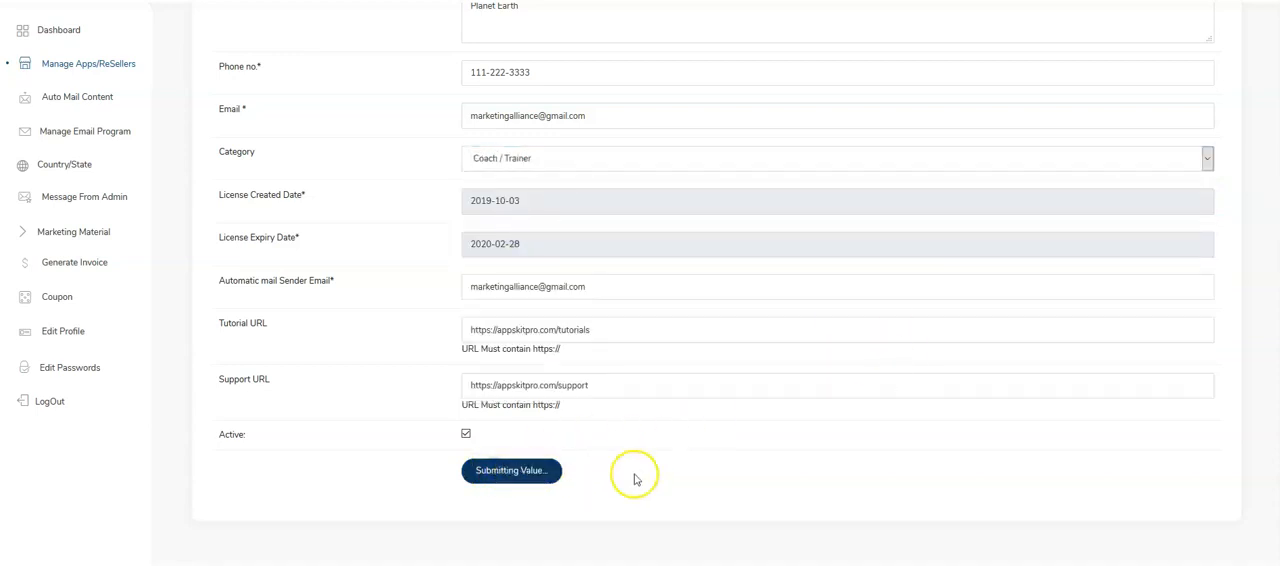
click(104, 70)
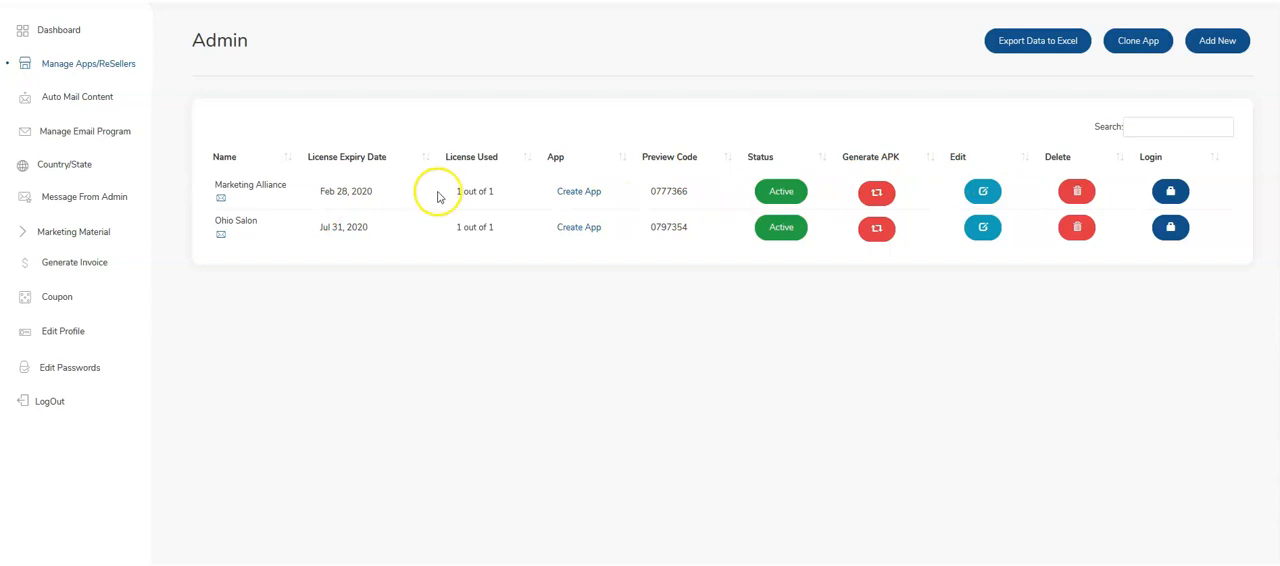
- Open the Outlet Welcome Mail template from the automatic mails and examine its message content and placeholders
click(93, 103)
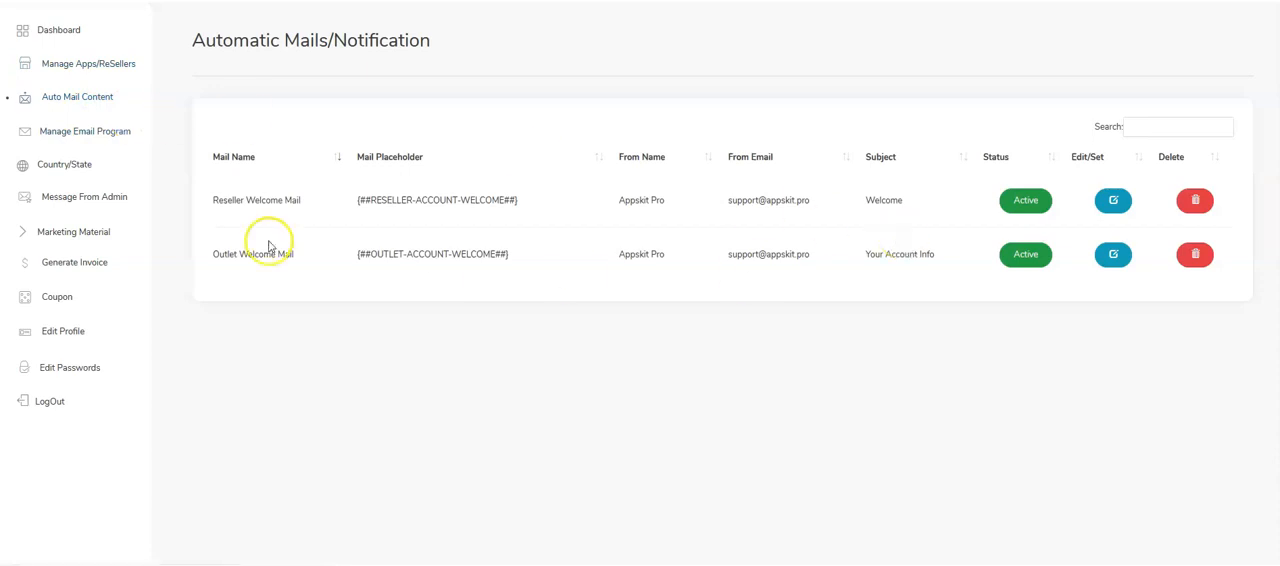
click(1113, 254)
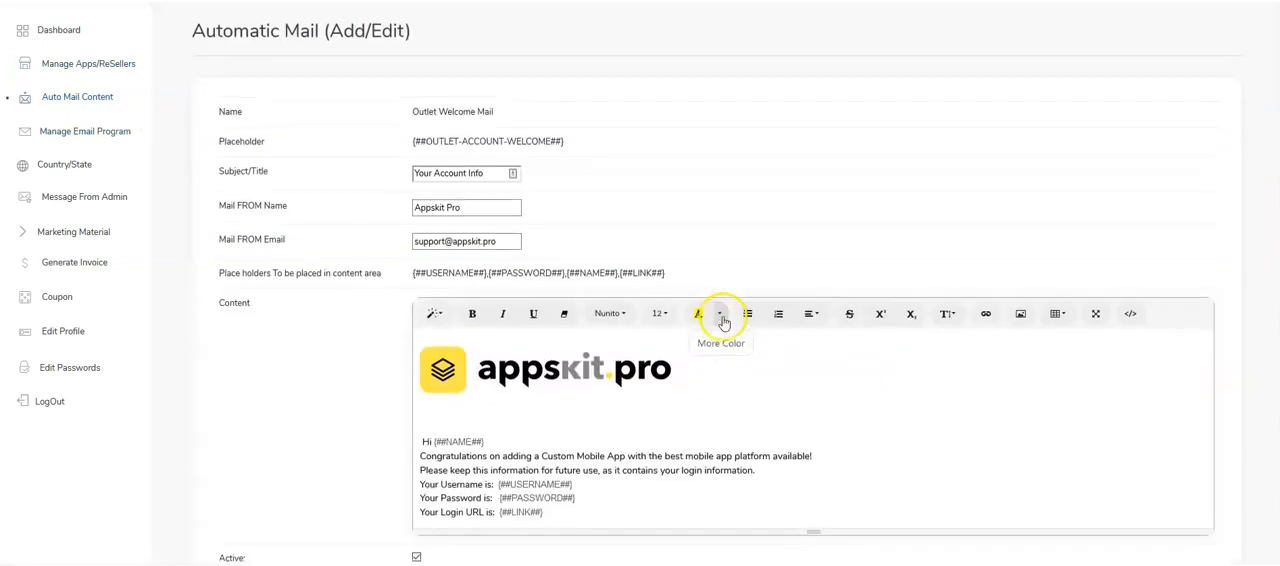
scroll(650, 320, down, 2)
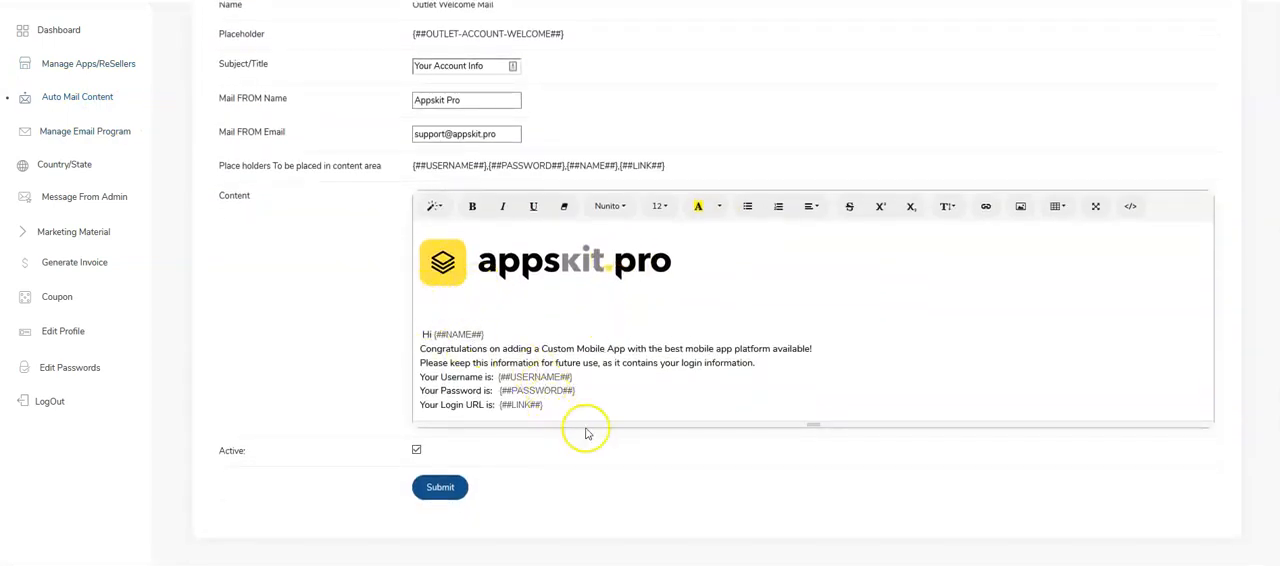
drag(599, 413, 426, 328)
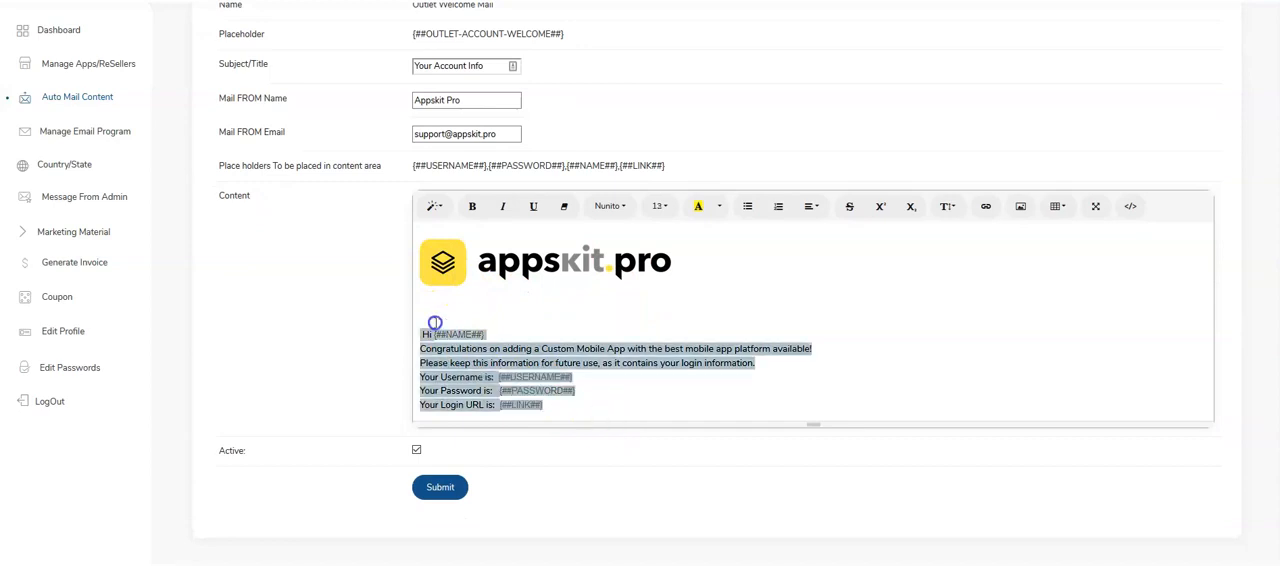
- Open the app builder for Marketing Alliance and show its image and background design options
click(104, 75)
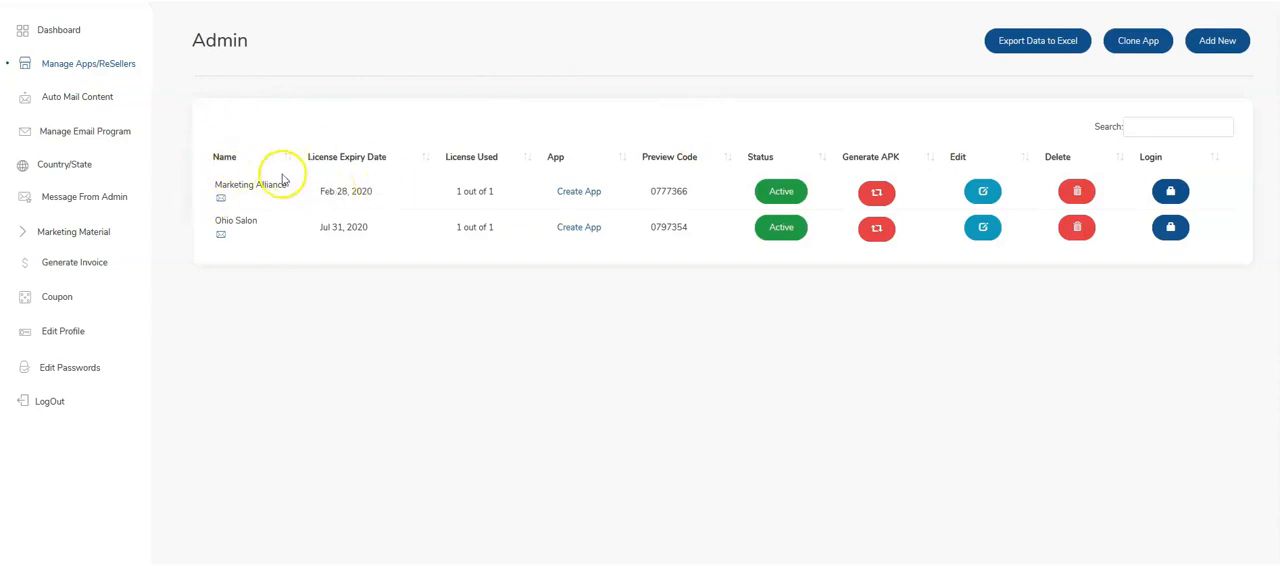
click(580, 192)
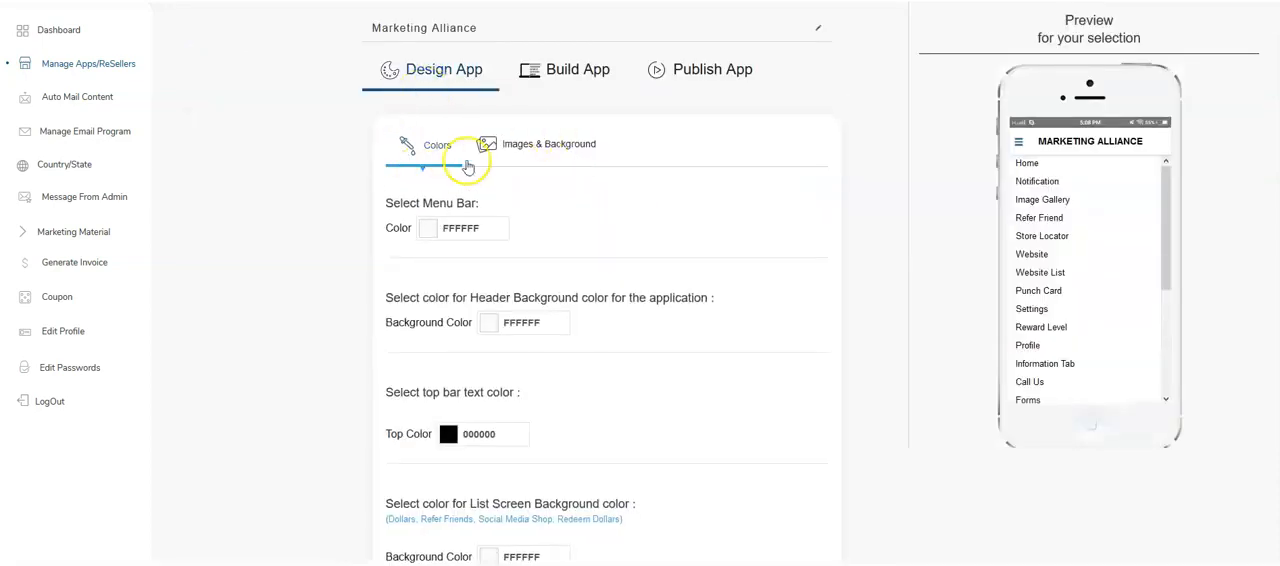
click(555, 152)
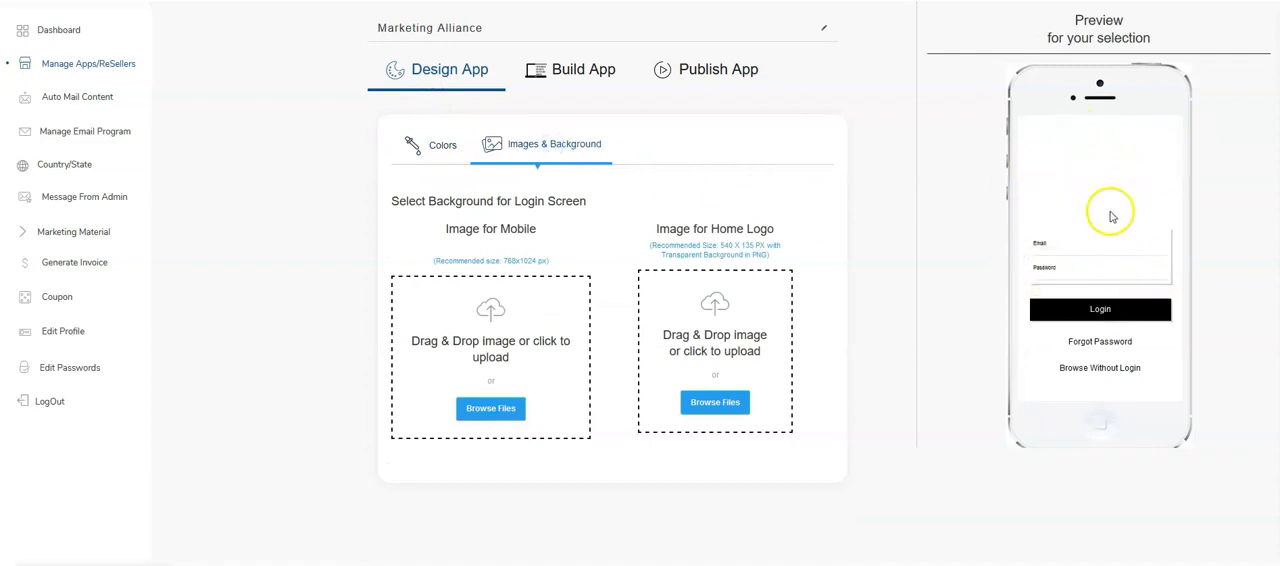
click(565, 261)
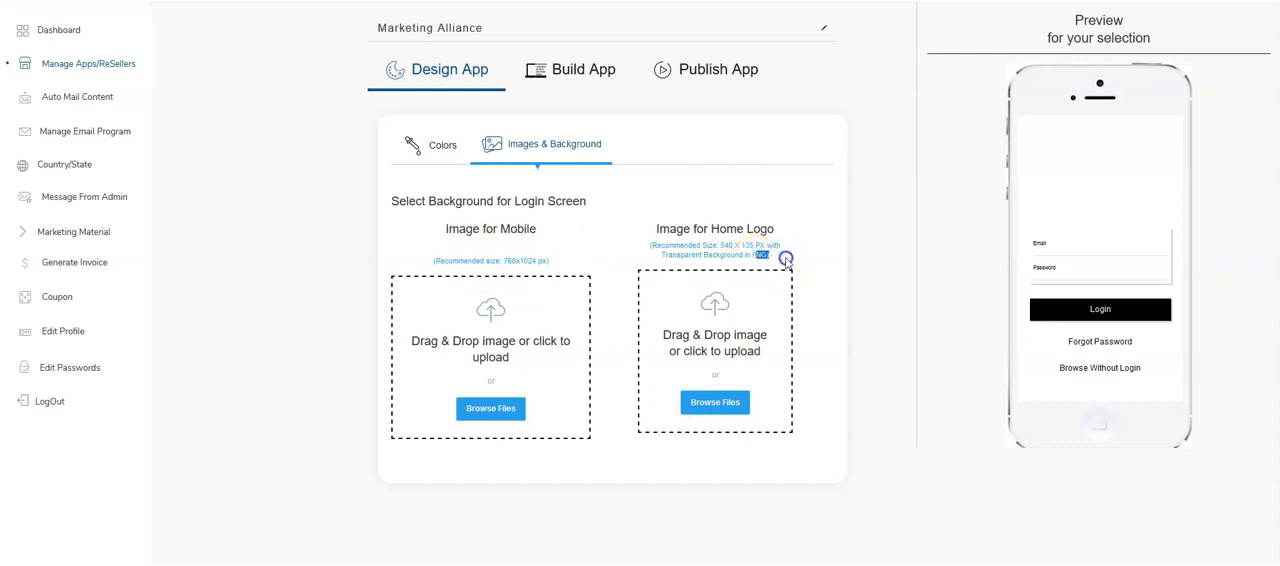
- Deactivate the Reward Level feature in the app's build settings and update it
click(557, 78)
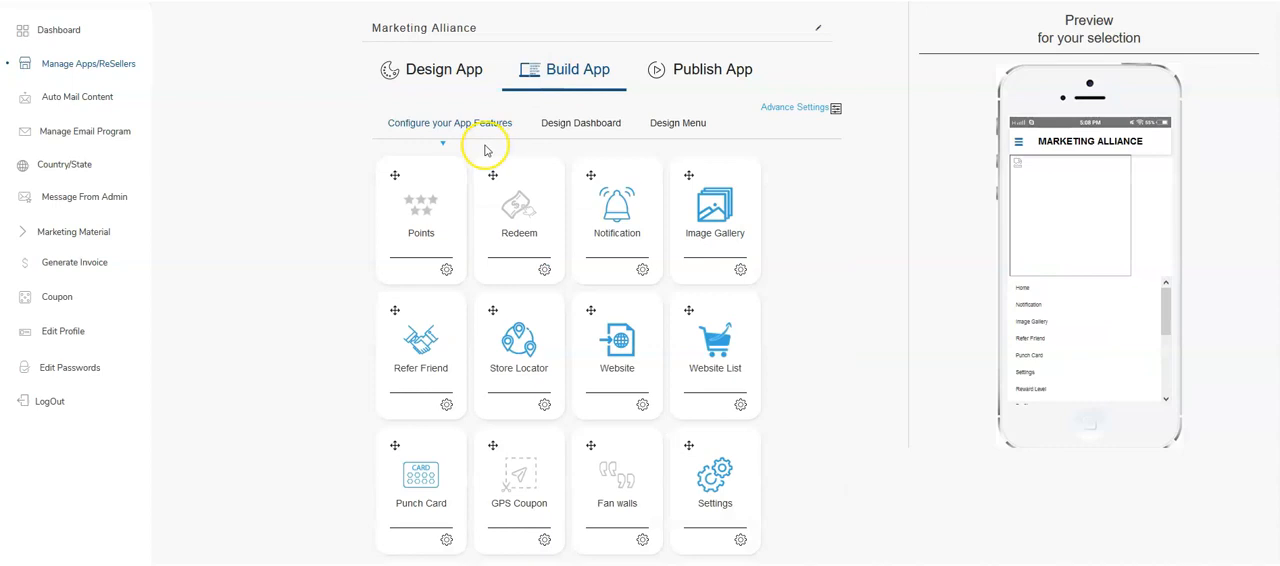
scroll(551, 171, down, 3)
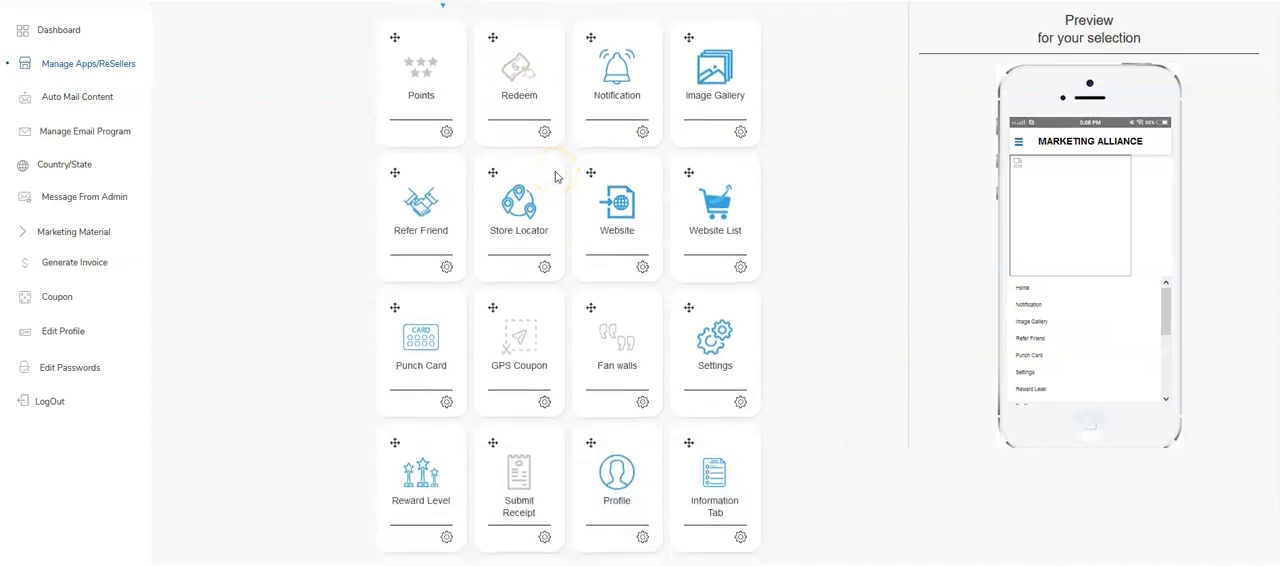
scroll(503, 183, down, 2)
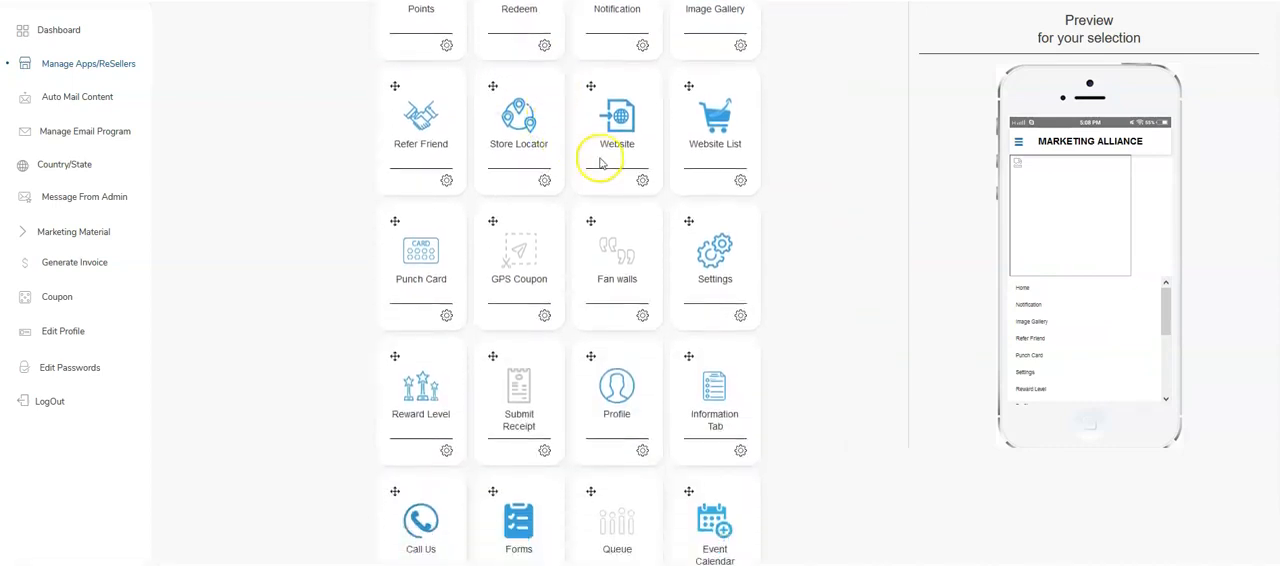
scroll(571, 194, down, 4)
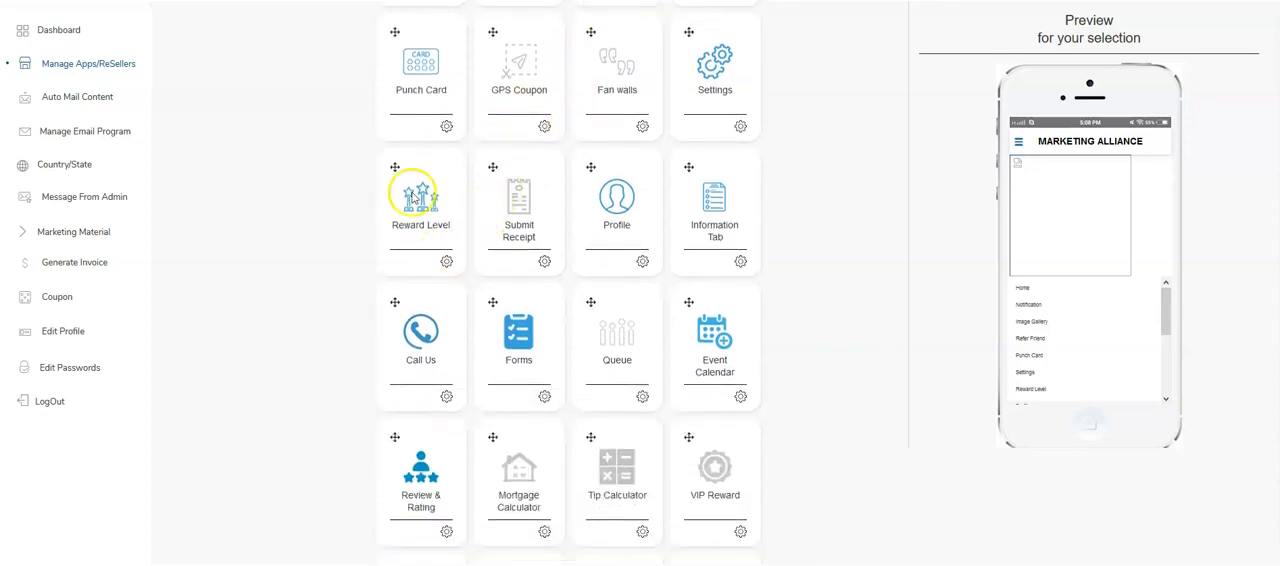
scroll(725, 190, down, 4)
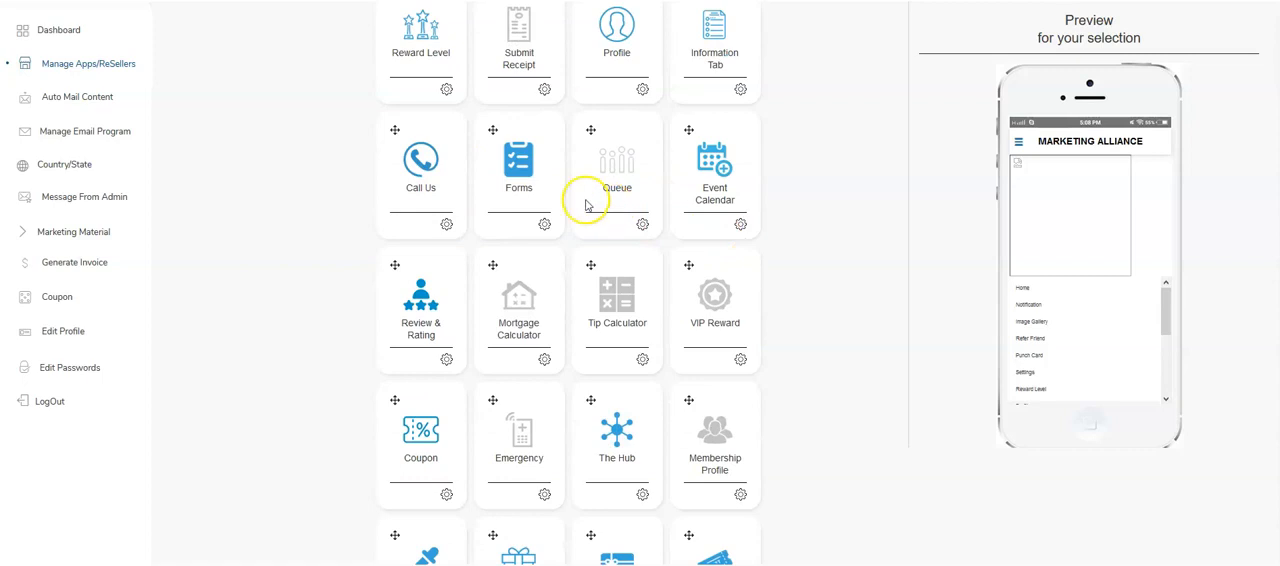
click(447, 92)
click(489, 297)
click(752, 356)
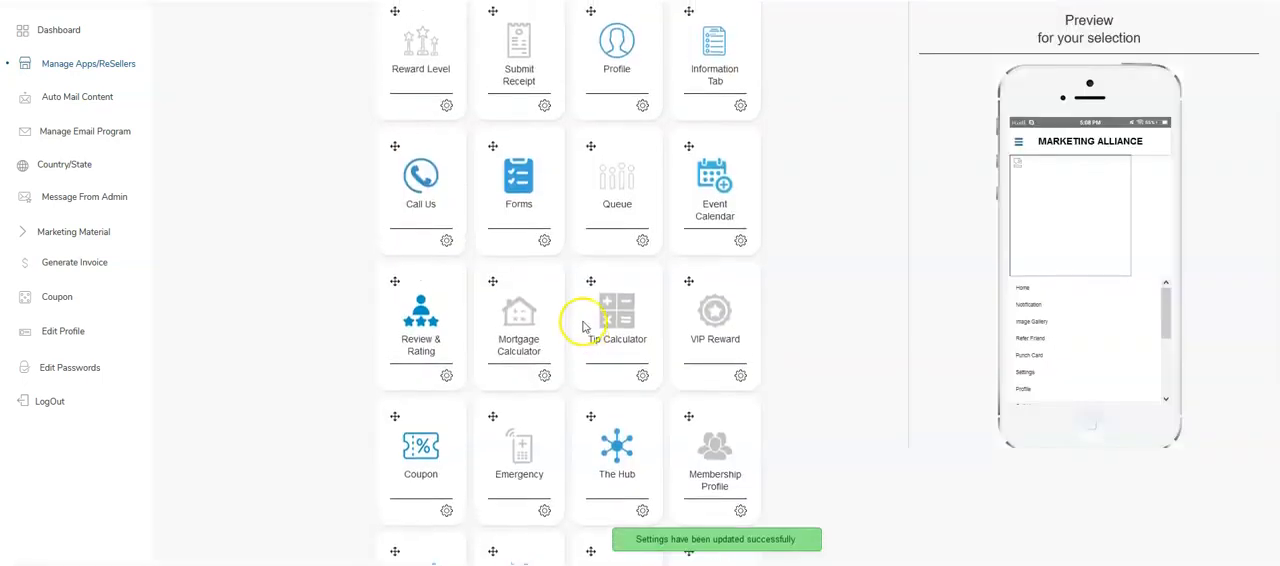
- Set the Yellow Page app feature to active and update it
scroll(569, 297, up, 1)
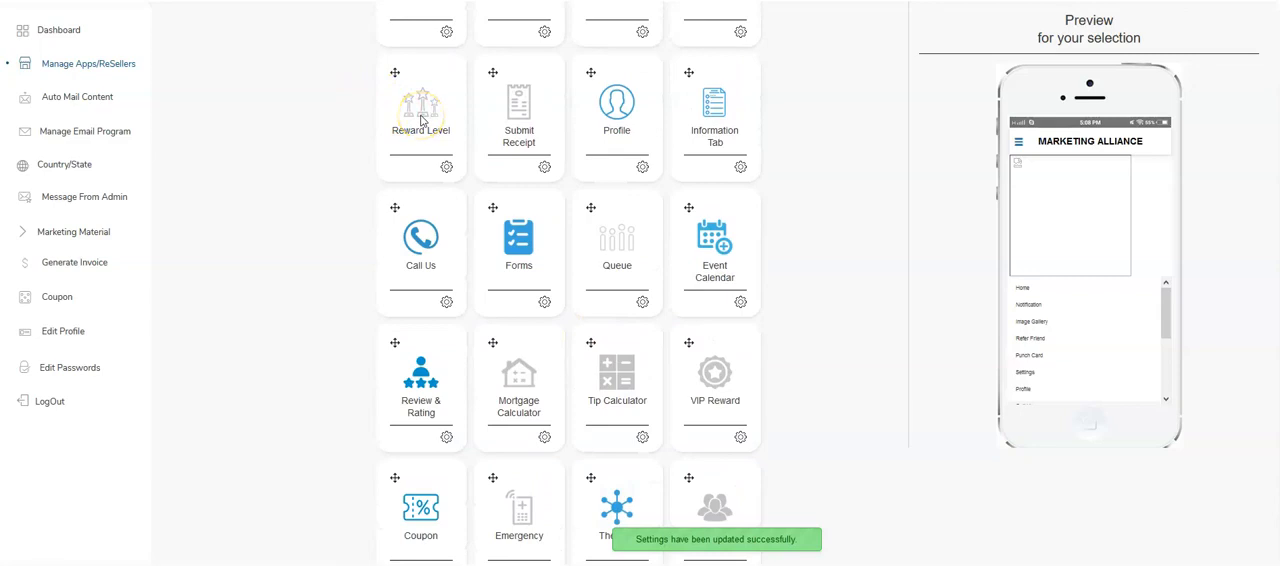
scroll(420, 118, down, 4)
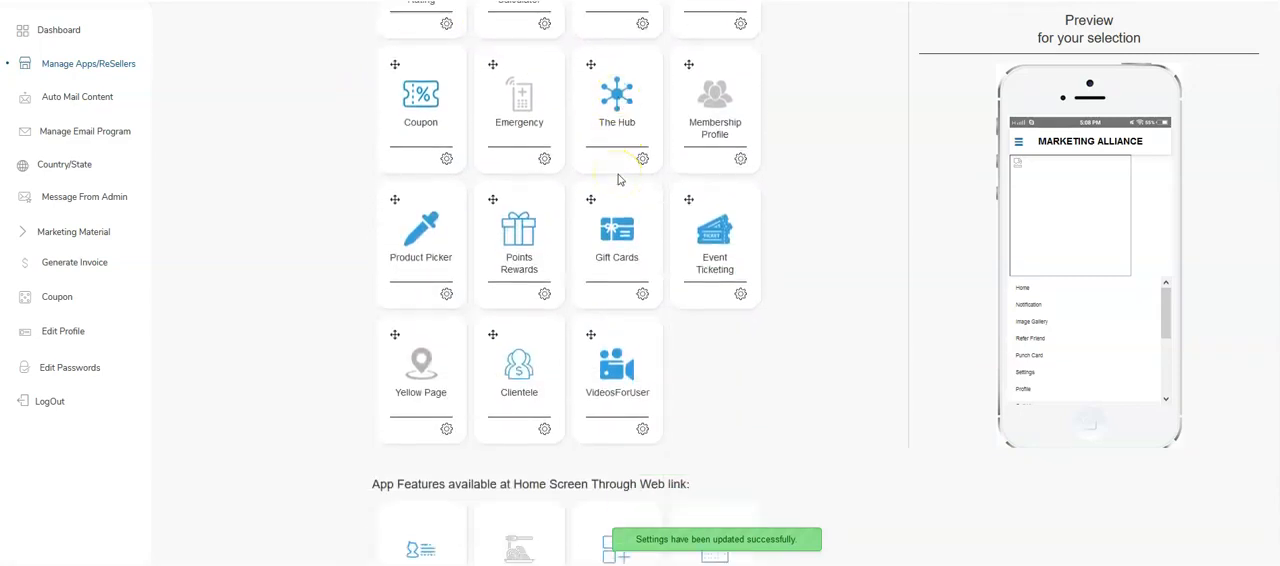
scroll(443, 100, up, 2)
scroll(471, 234, down, 2)
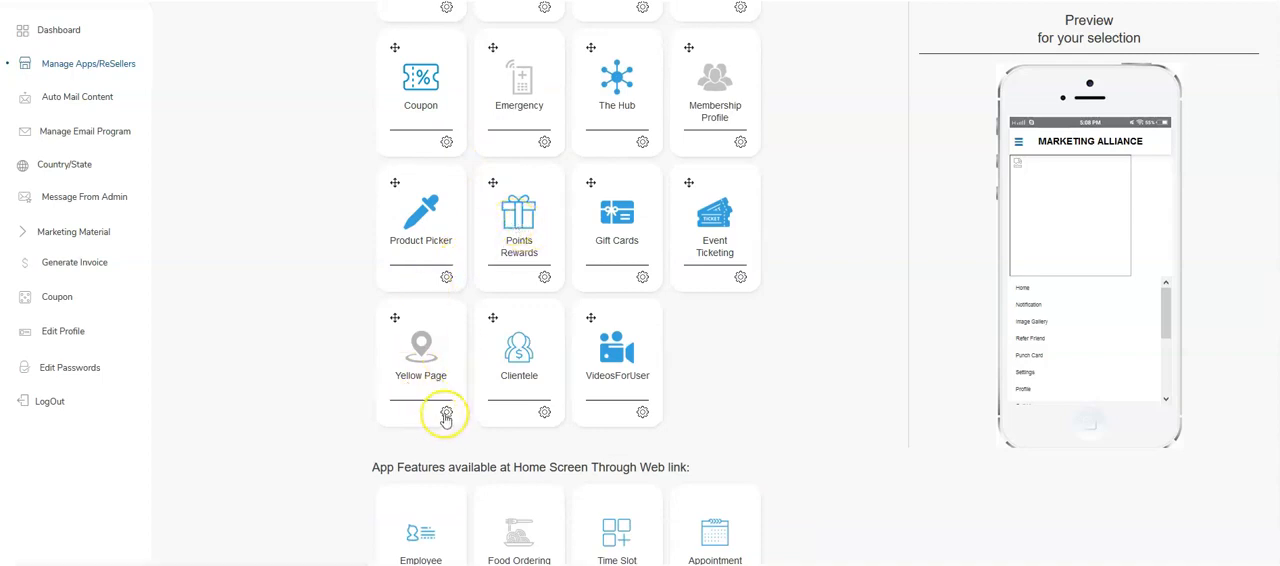
scroll(505, 391, down, 2)
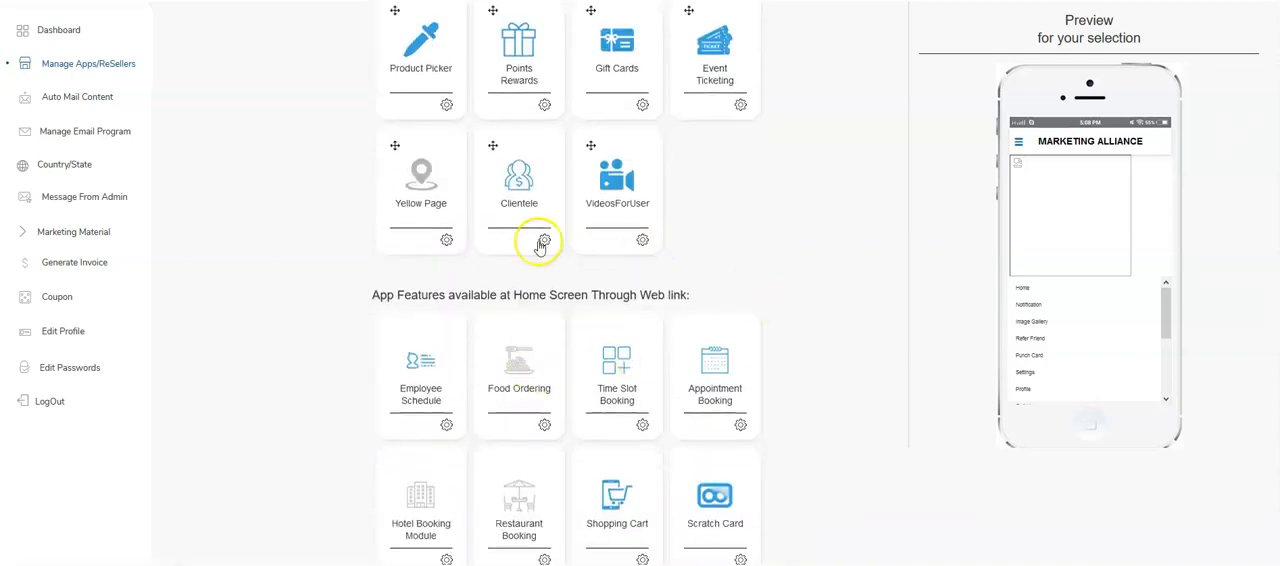
click(449, 242)
click(491, 238)
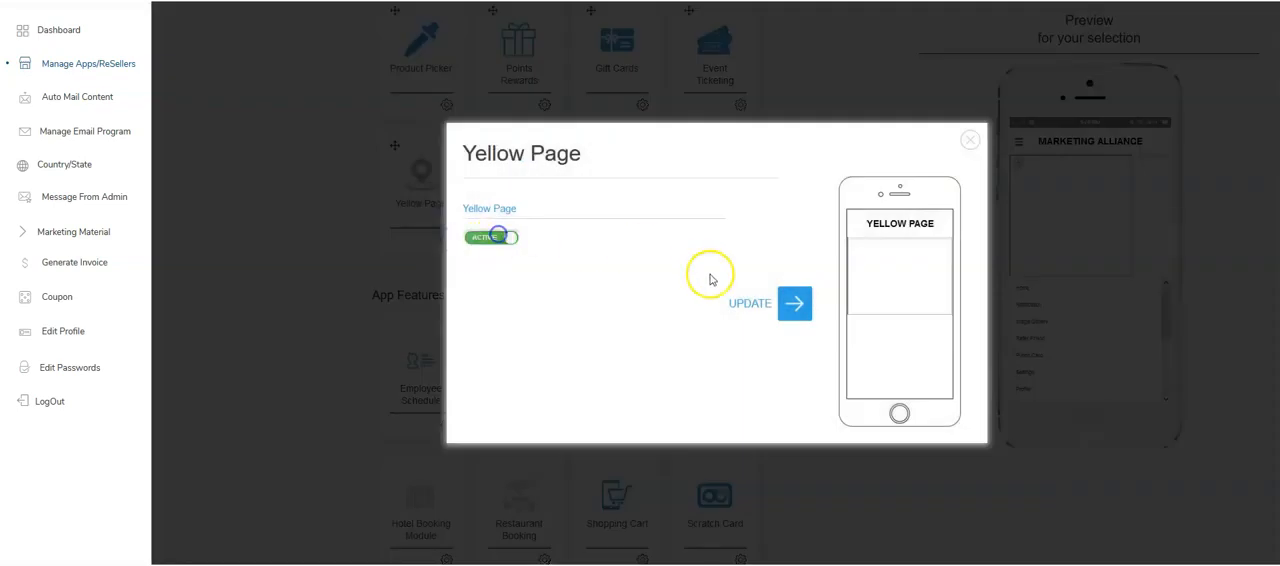
click(757, 300)
- Open the app's menu design settings and review the available layouts, menu colors and header image options
scroll(835, 240, down, 2)
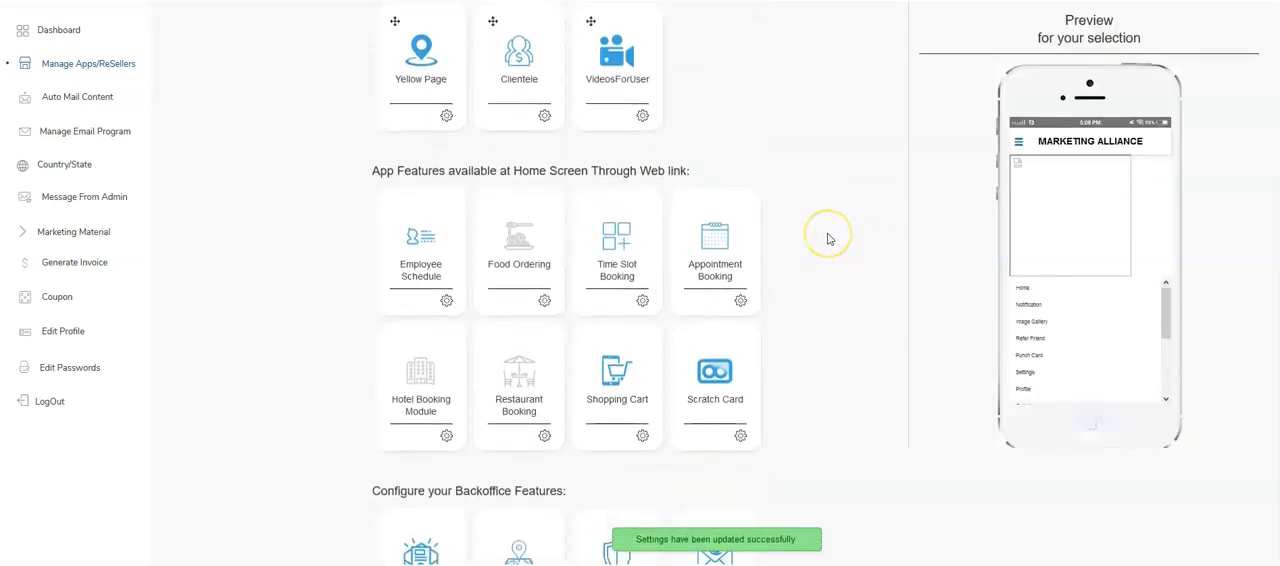
scroll(814, 275, up, 10)
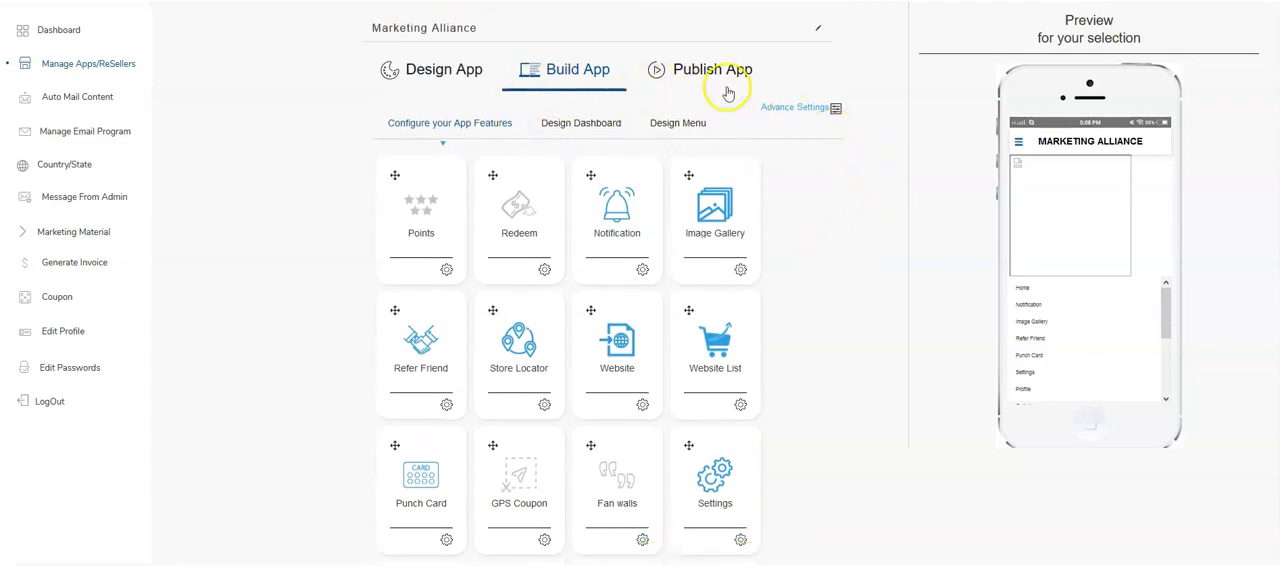
click(664, 121)
scroll(540, 170, down, 3)
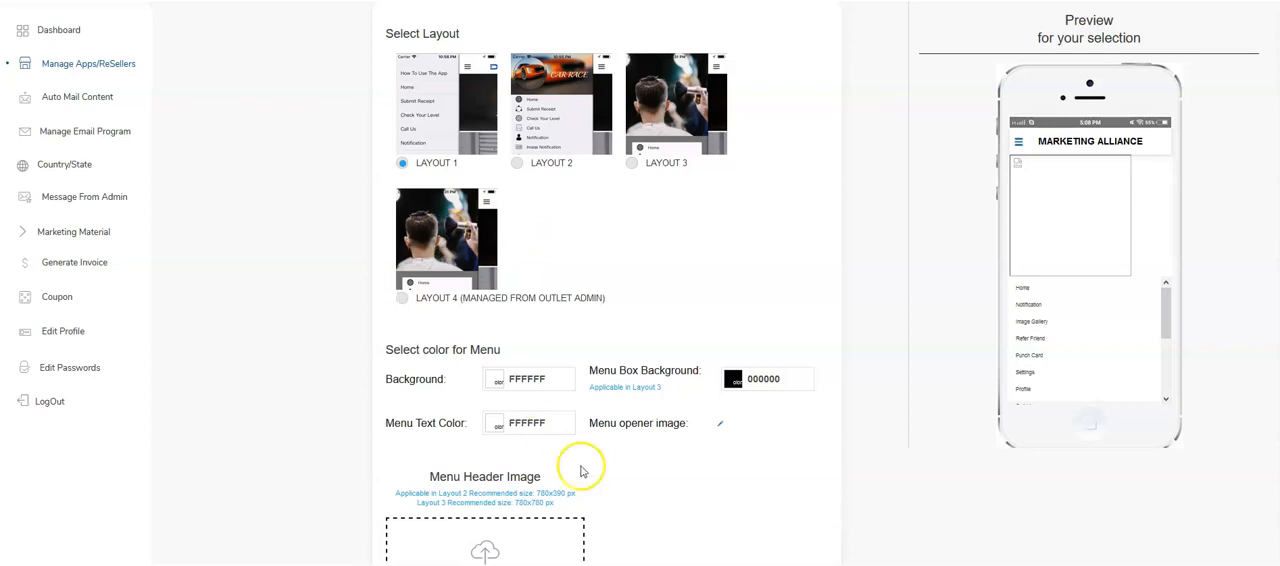
- Switch to File Explorer to examine the Marketing Alliance folder's images, including login_screen and small_icon, and return to the menu design page
click(718, 564)
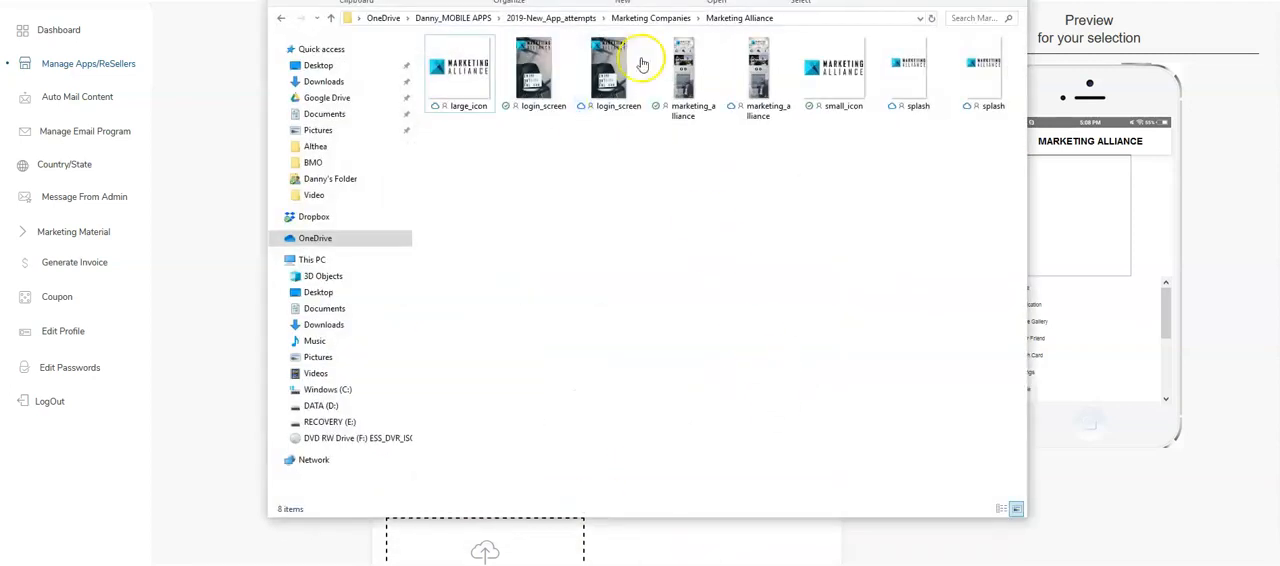
drag(636, 1, 634, 5)
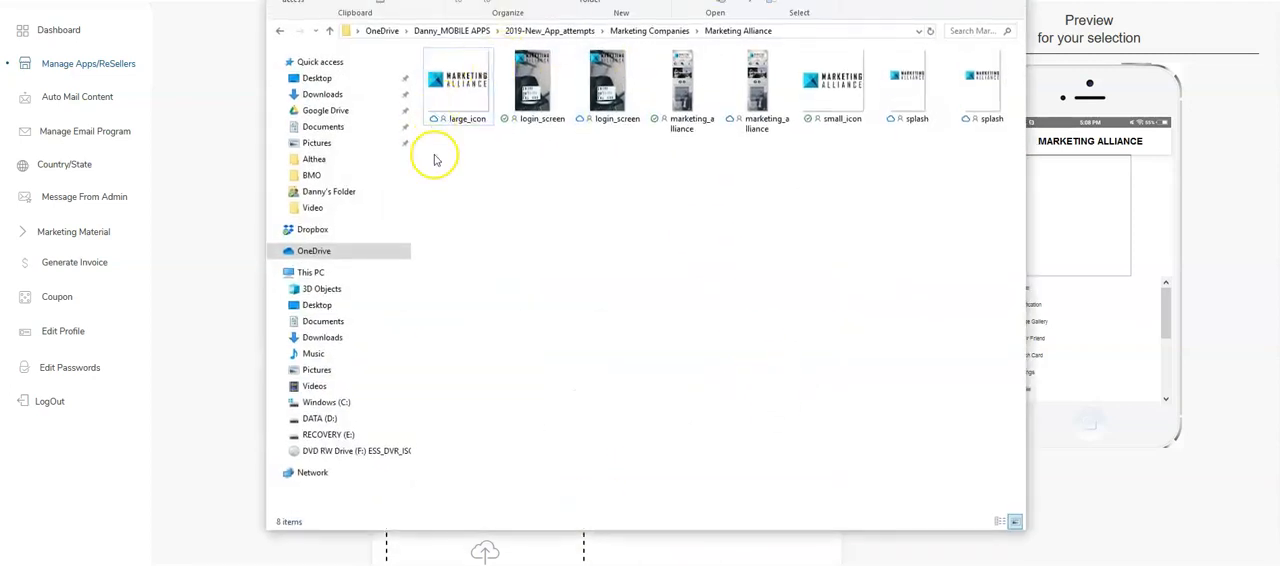
click(537, 67)
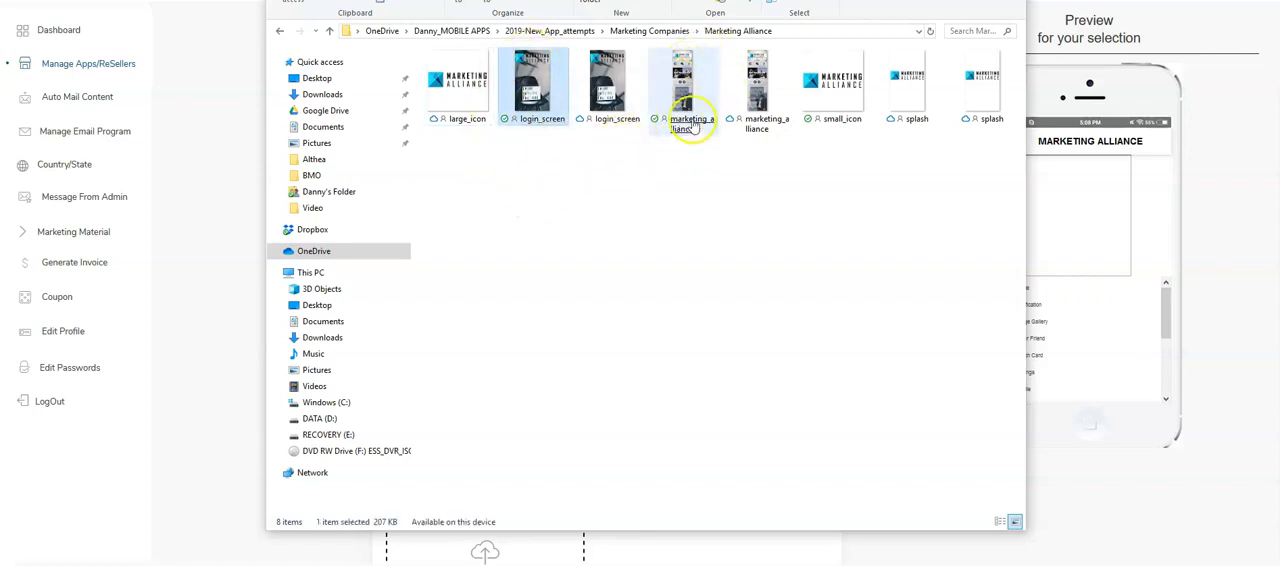
click(848, 72)
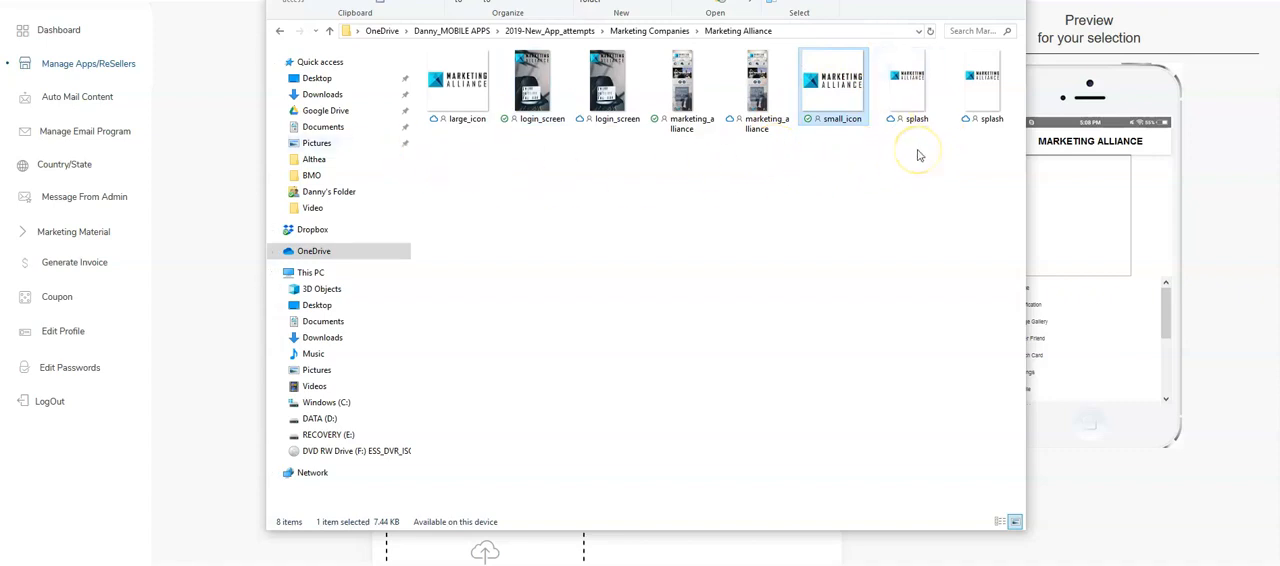
click(949, 0)
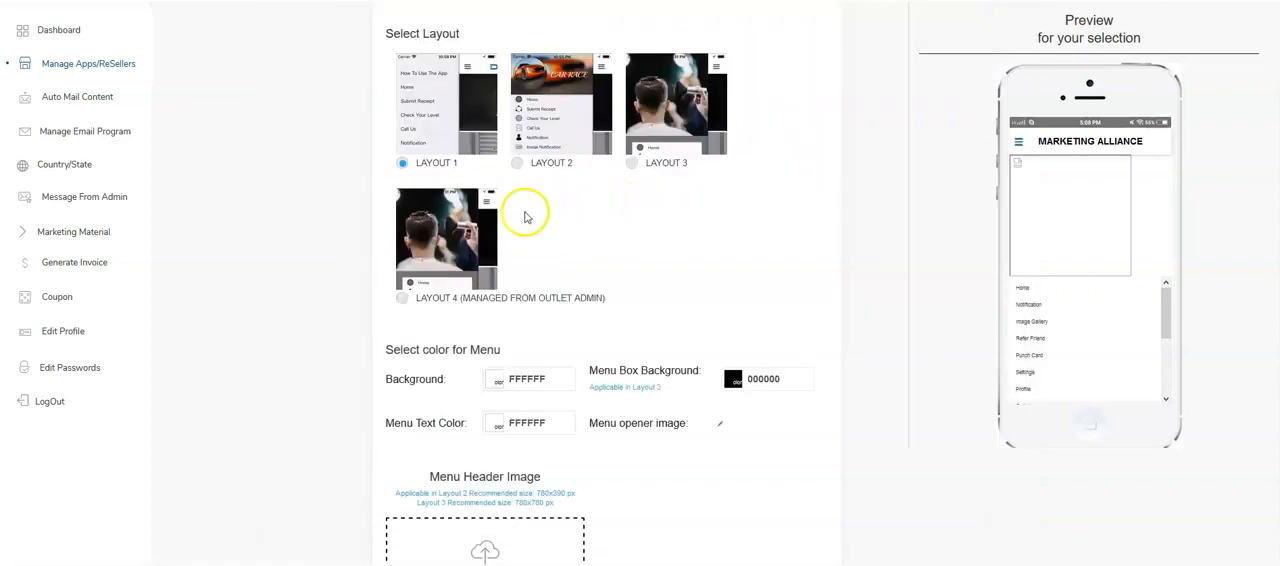
- Open the app's publishing settings and review the Play Store basic info, including image uploads, package name and key fields
scroll(488, 255, up, 3)
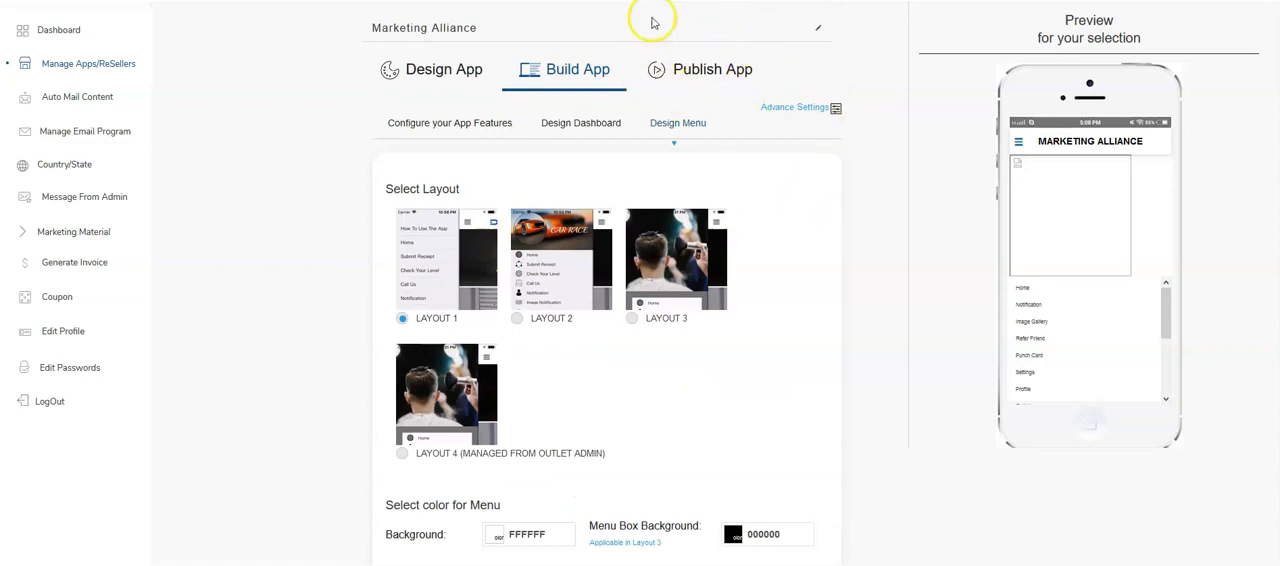
click(738, 76)
scroll(600, 183, down, 3)
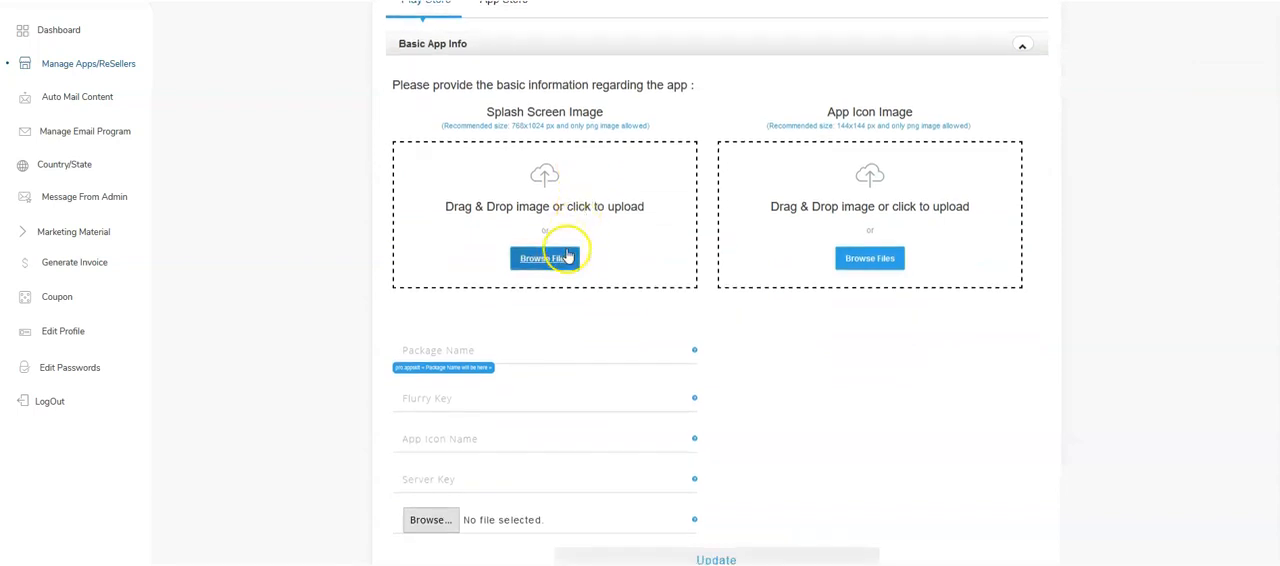
scroll(569, 257, down, 2)
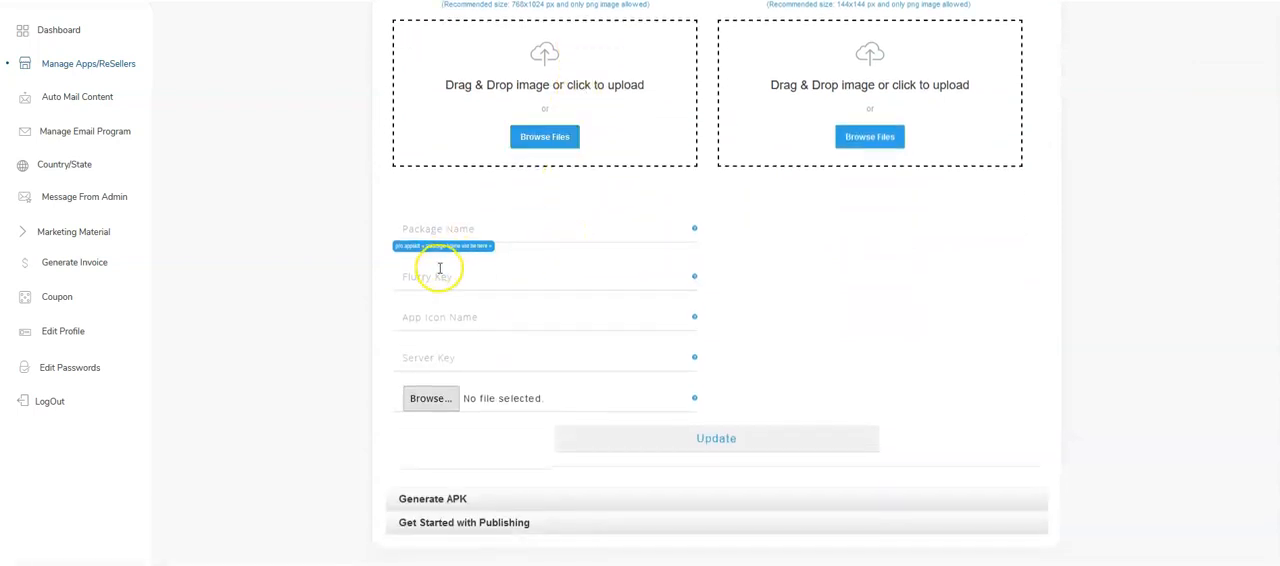
scroll(463, 267, up, 4)
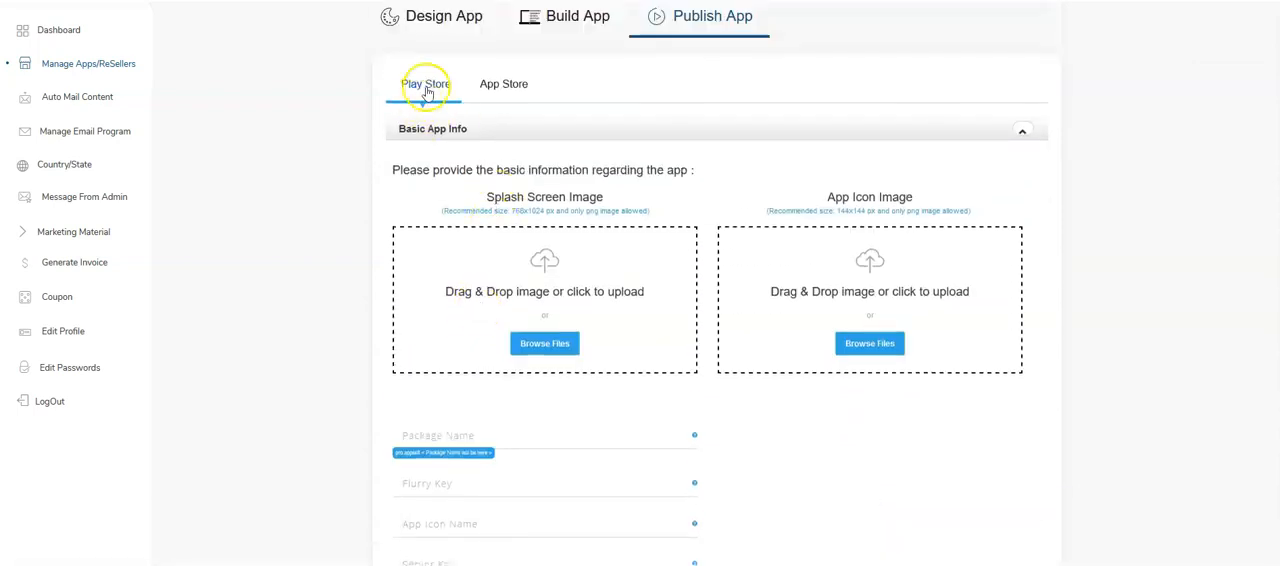
scroll(520, 200, down, 4)
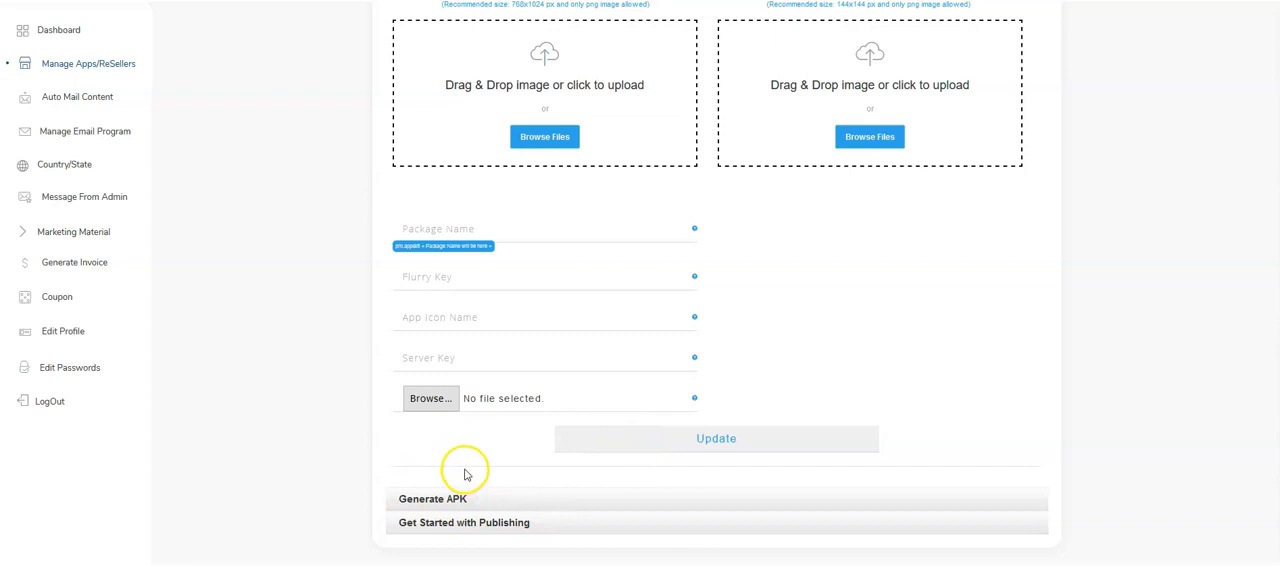
- Review the App Store publishing requirements, from the app icon and Apple developer details through the splash screen image
scroll(464, 474, up, 4)
click(503, 140)
scroll(608, 360, down, 6)
scroll(619, 304, down, 5)
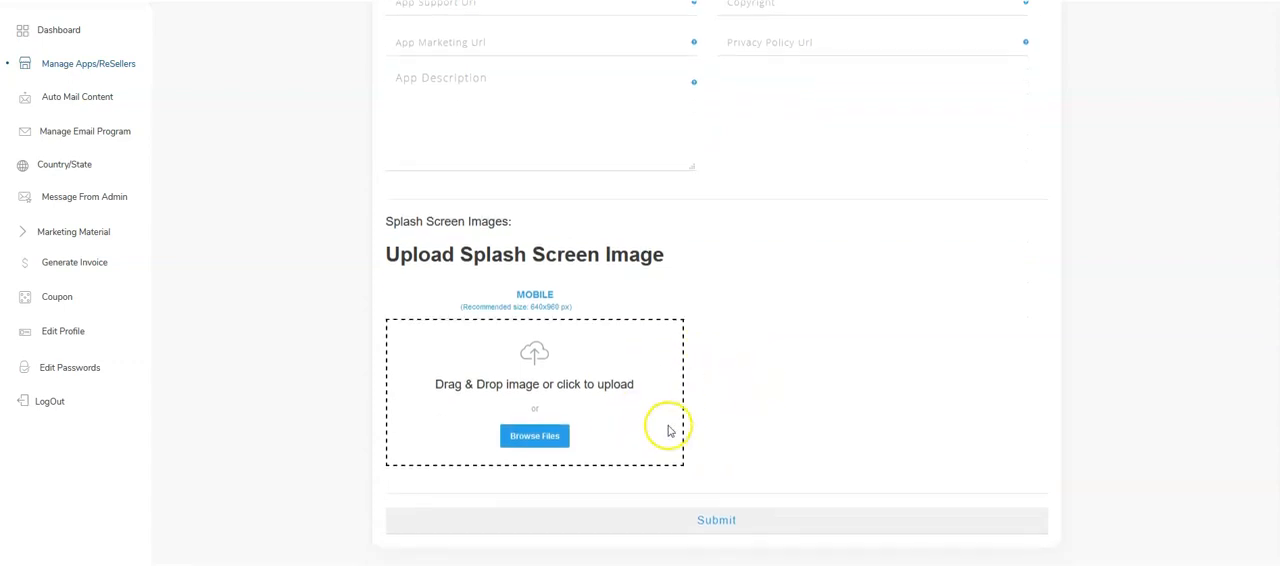
scroll(334, 246, up, 11)
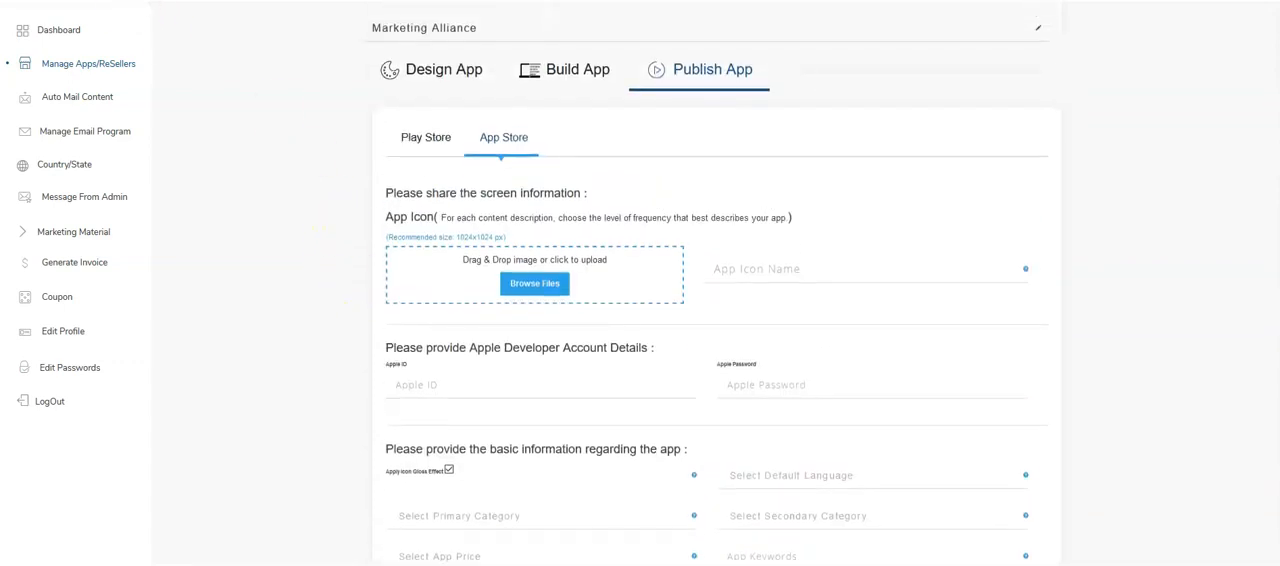
- Return to the app list, log in to the Marketing Alliance outlet's admin and open its Home Screen settings
click(57, 63)
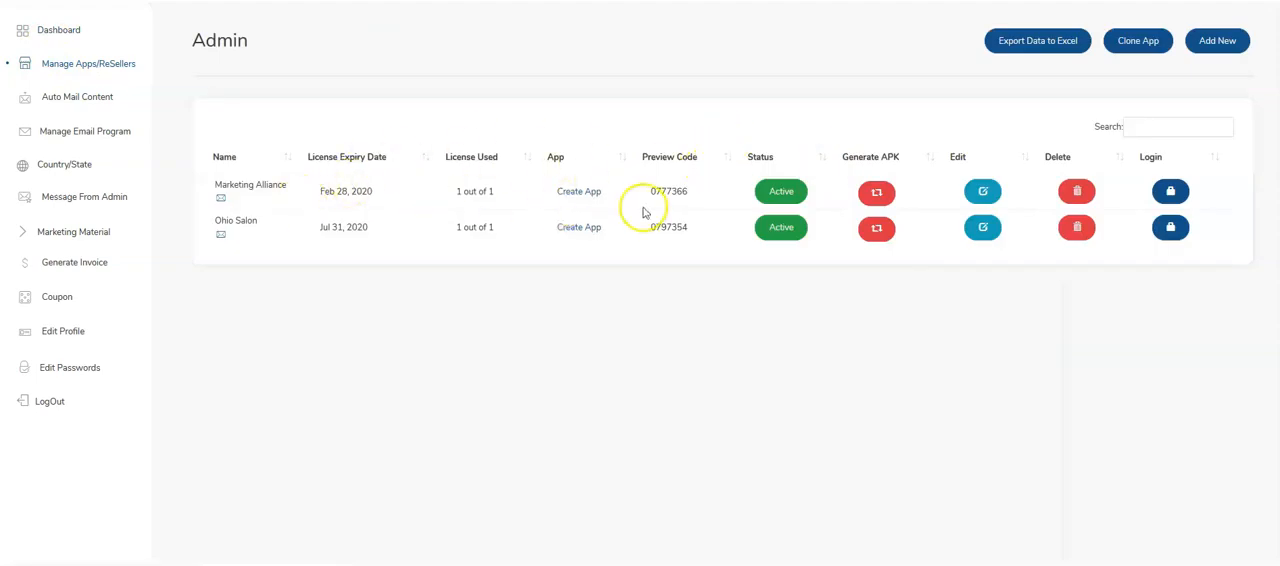
click(1170, 191)
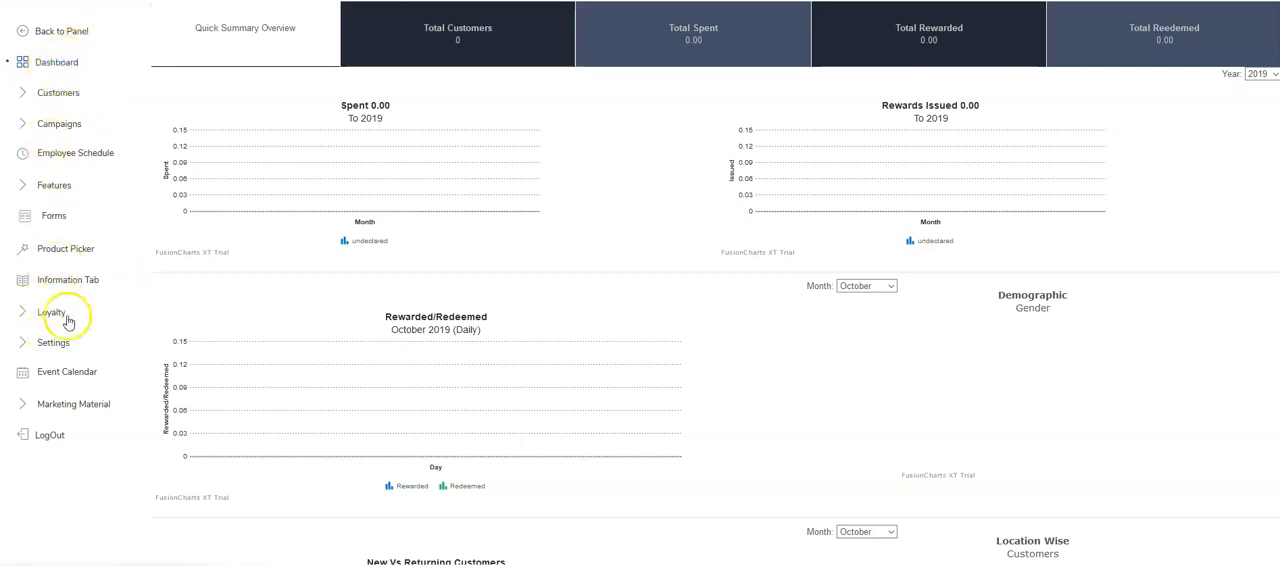
click(55, 343)
scroll(70, 330, down, 1)
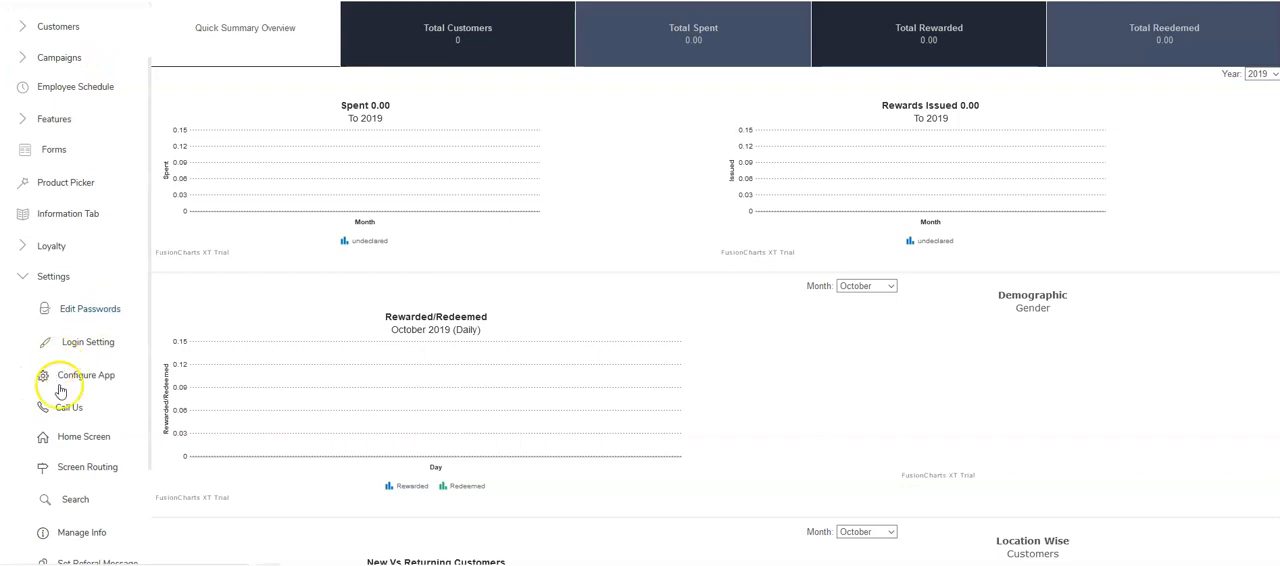
click(84, 447)
- Inspect the existing Cell City home screen image and delete its Home entry
scroll(537, 238, down, 2)
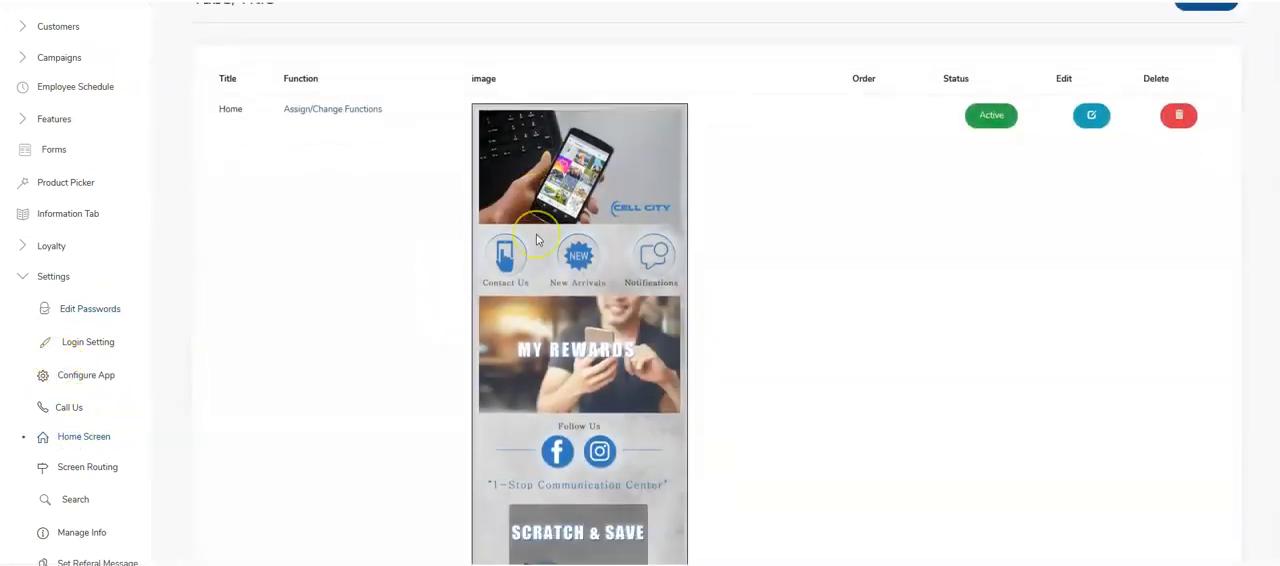
scroll(537, 238, down, 1)
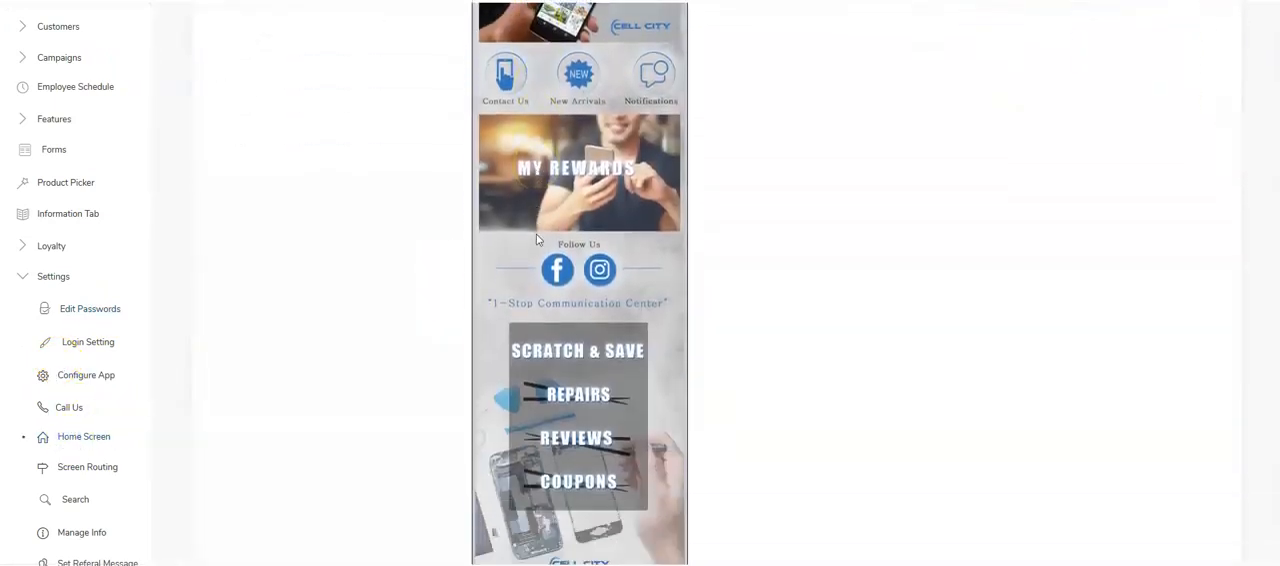
scroll(577, 273, up, 3)
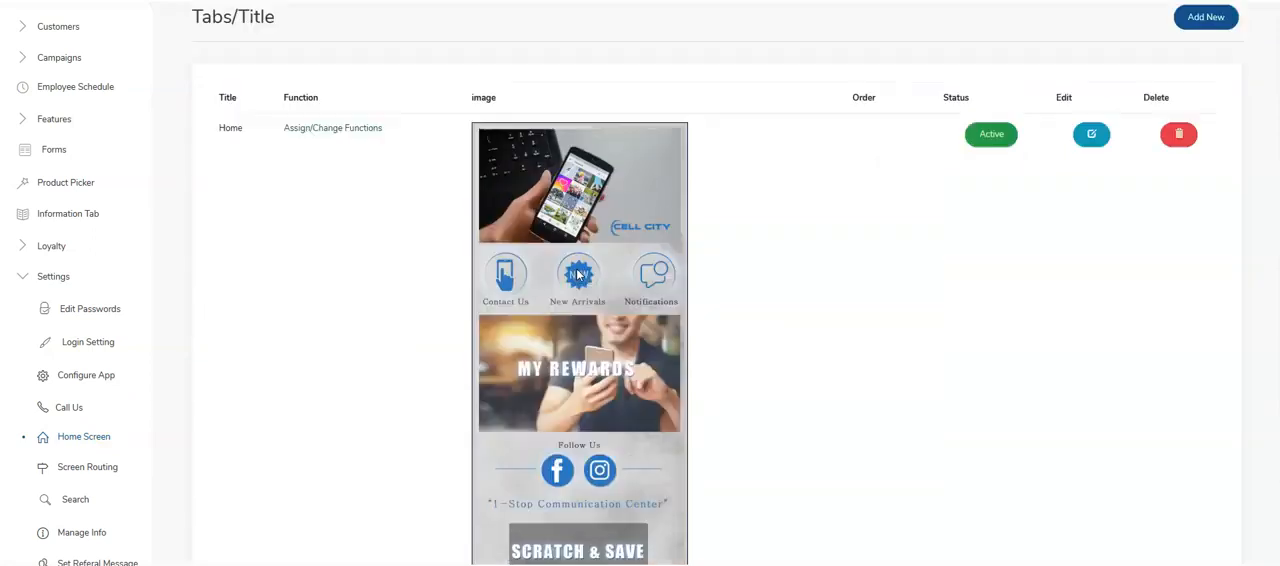
scroll(576, 268, down, 4)
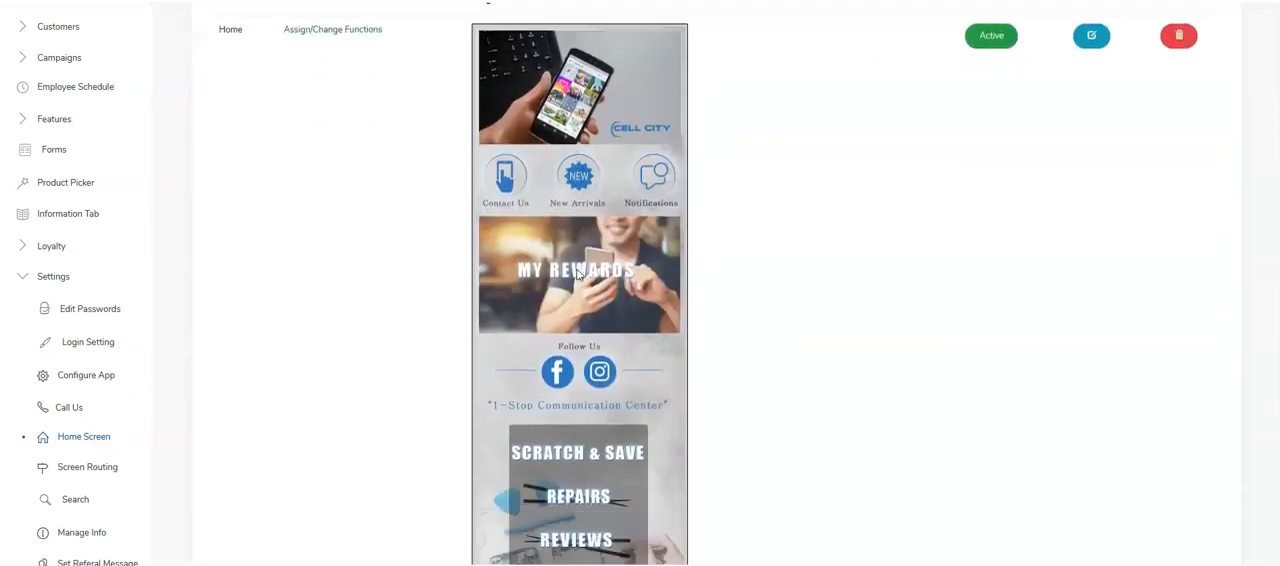
scroll(576, 268, down, 1)
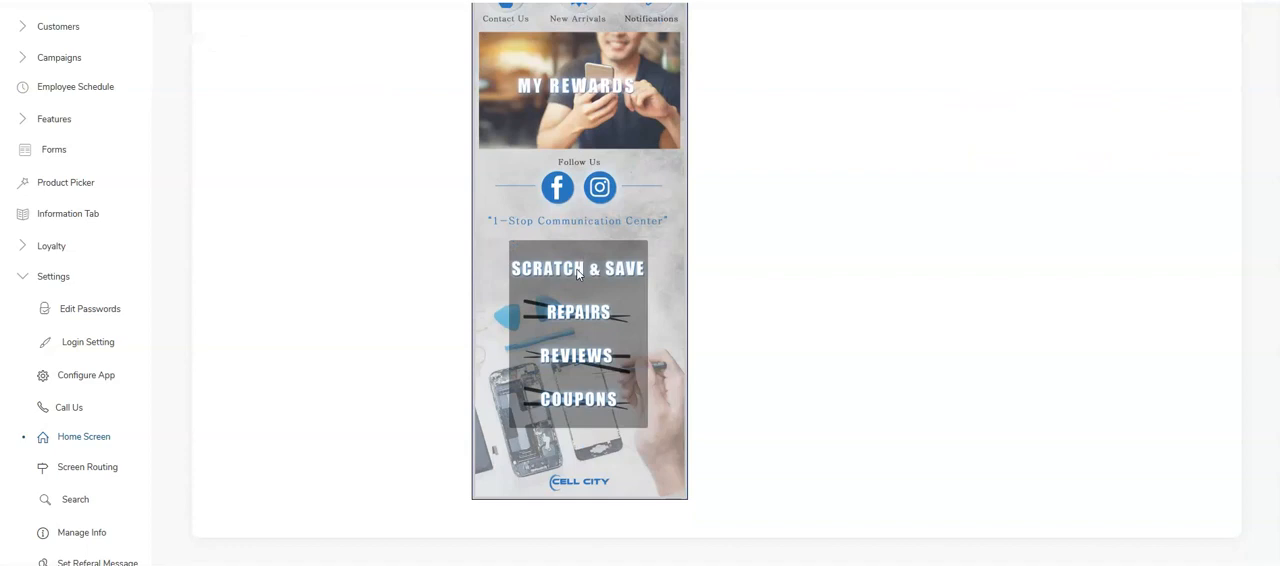
scroll(586, 277, up, 3)
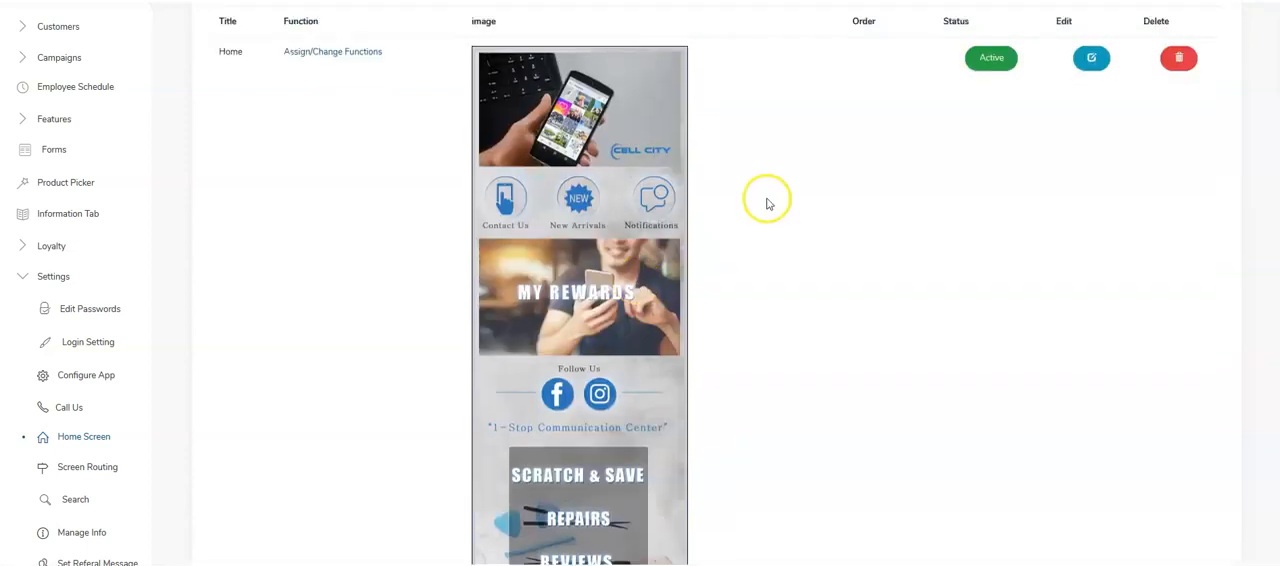
click(1180, 59)
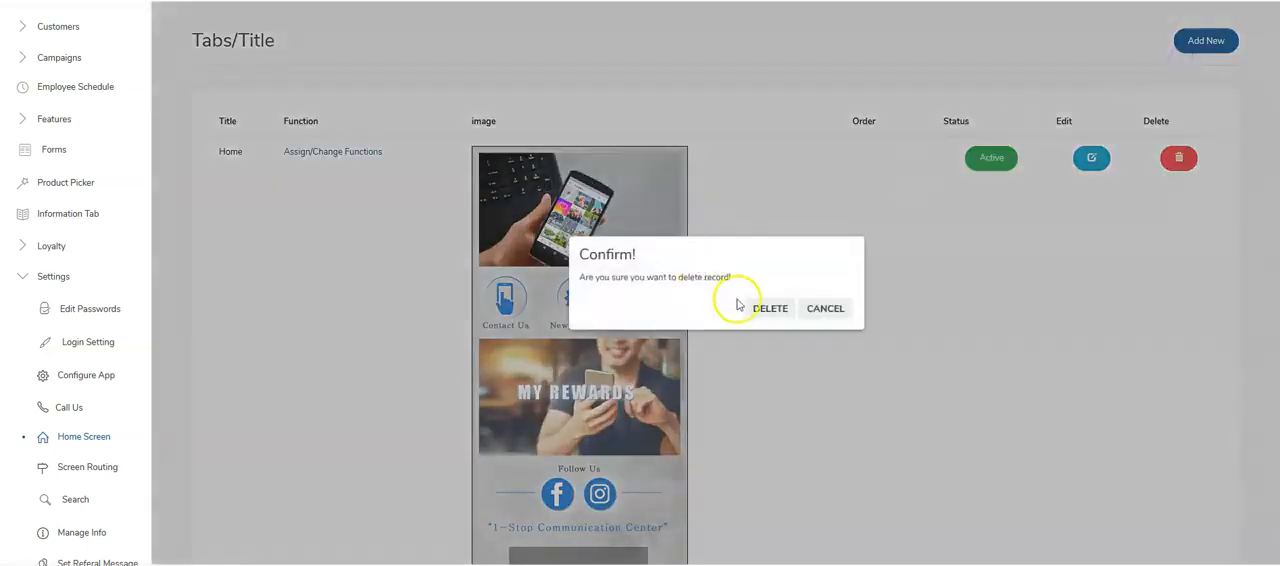
click(772, 307)
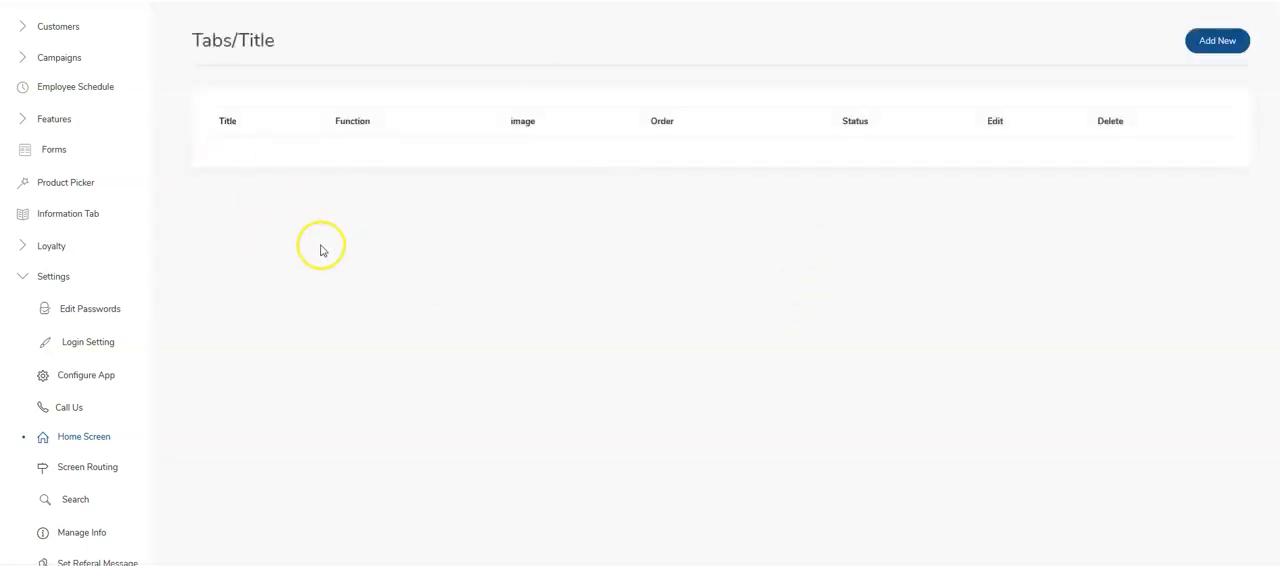
- Start a new home screen entry and choose marketing_alliance.png from the Marketing Alliance folder as its image
click(1219, 44)
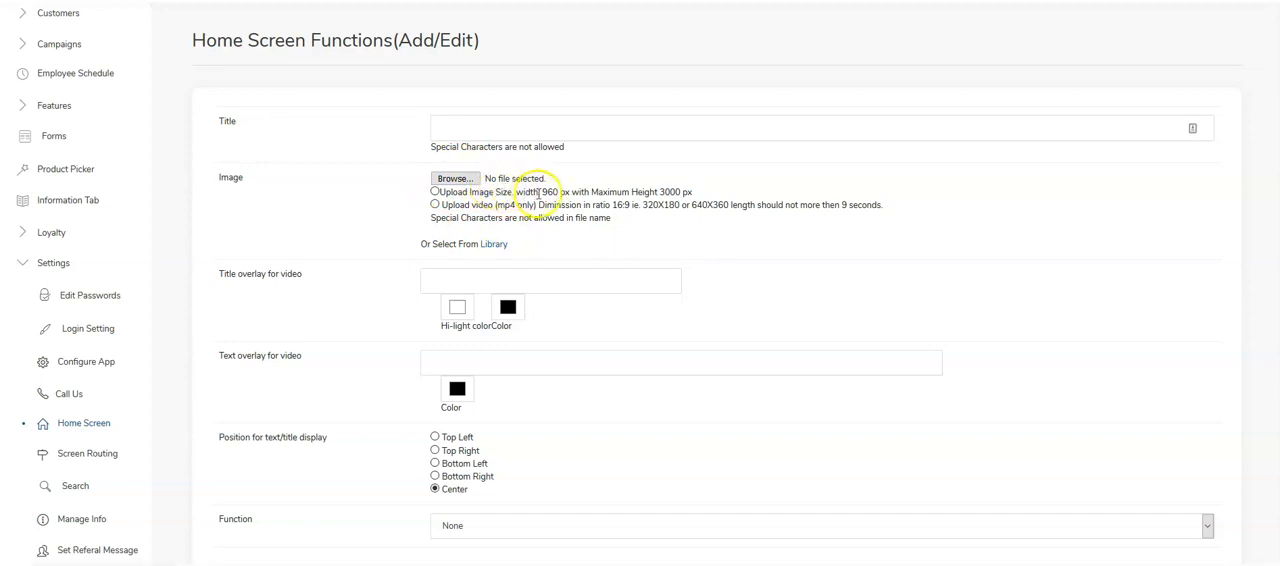
drag(543, 192, 558, 192)
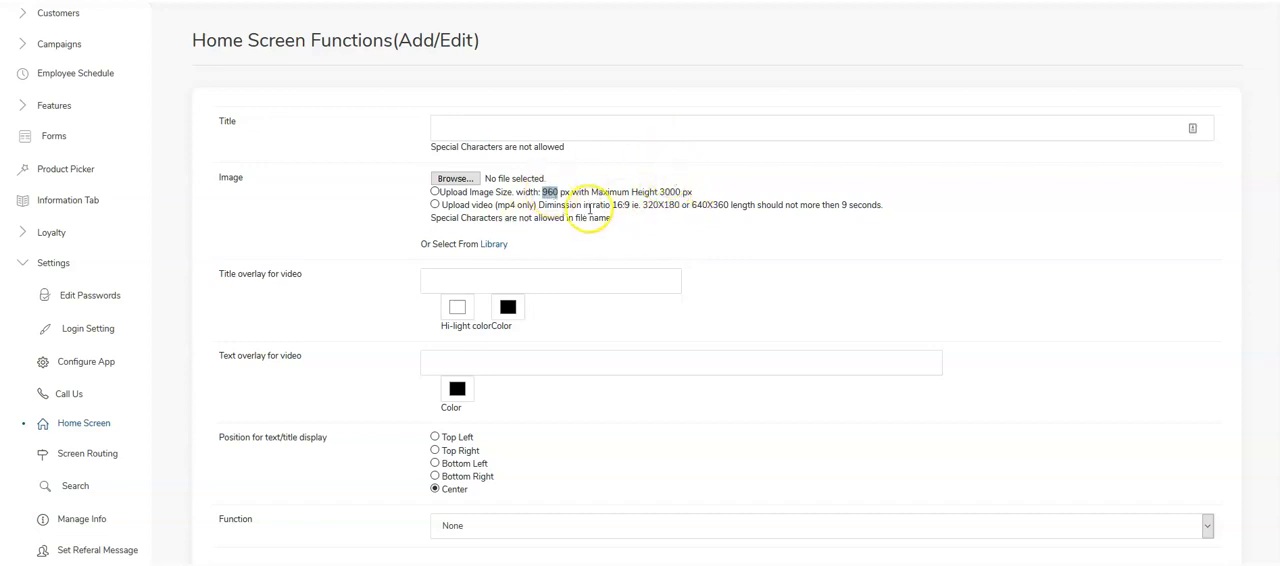
click(456, 178)
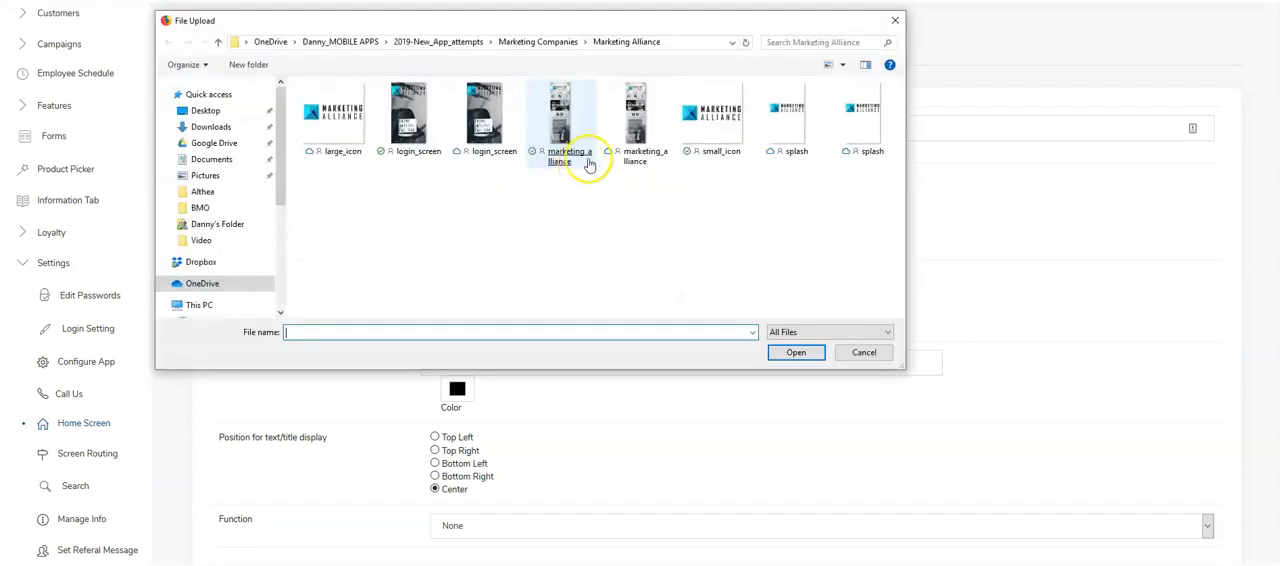
double_click(566, 125)
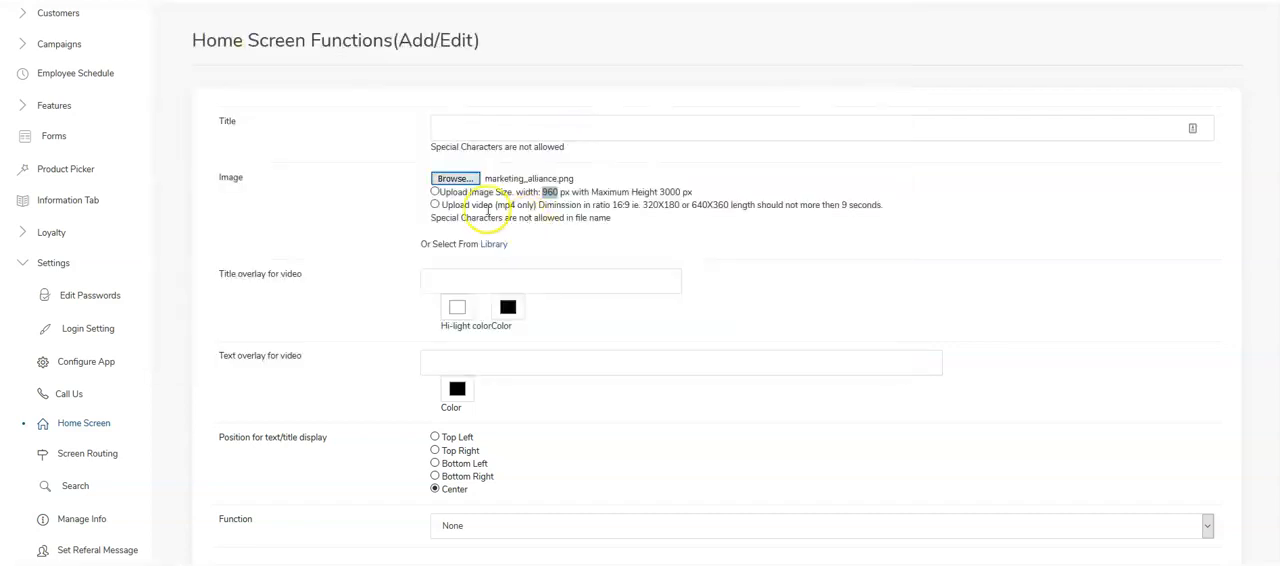
- Title the new home screen entry Home, set its function to Multi Function and submit it
click(473, 110)
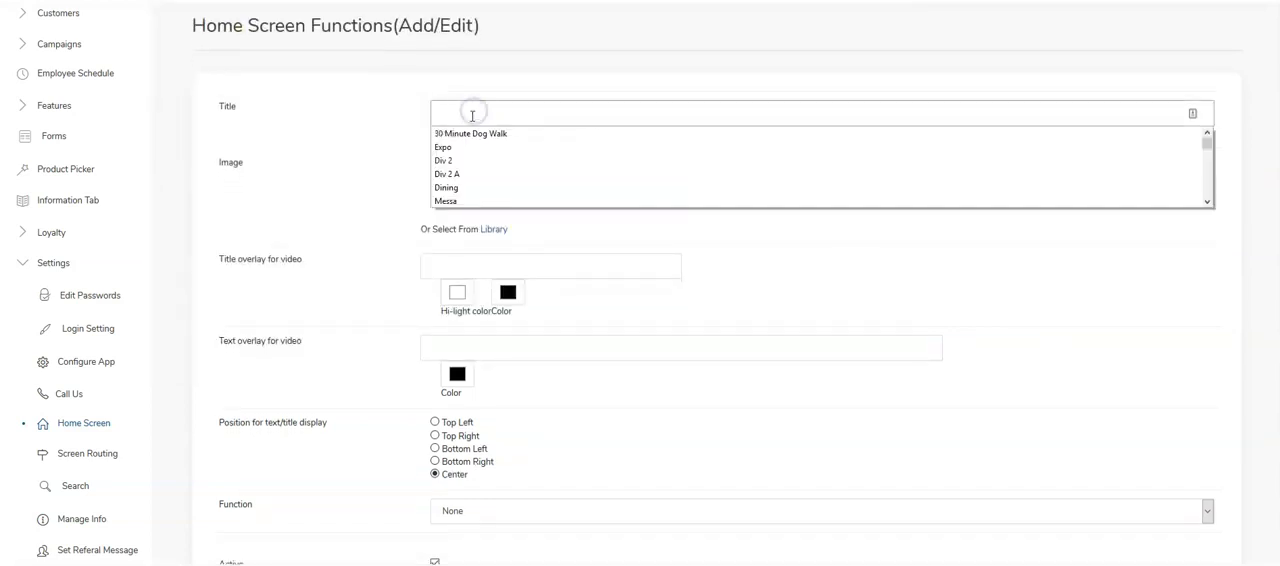
click(473, 108)
text(Home)
click(391, 117)
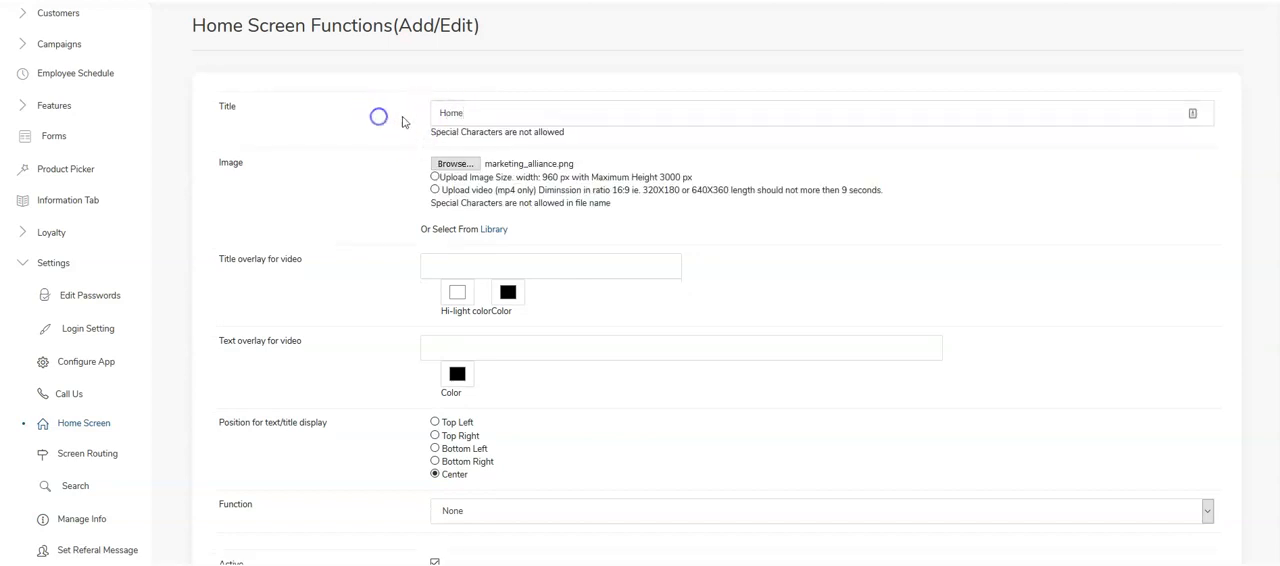
scroll(410, 170, down, 2)
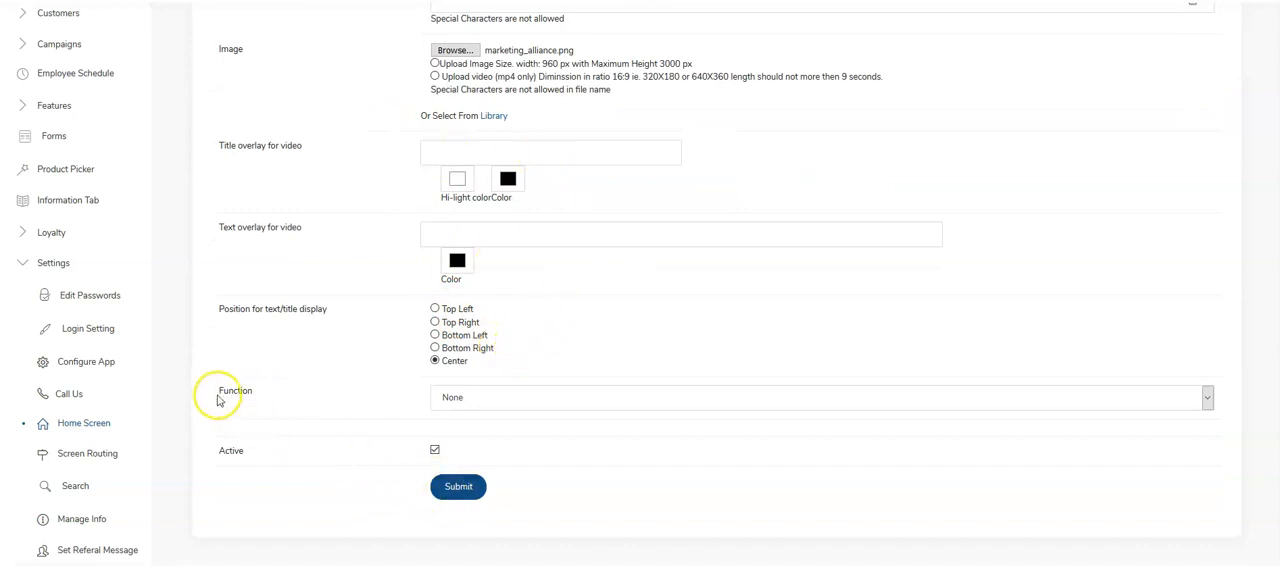
click(465, 397)
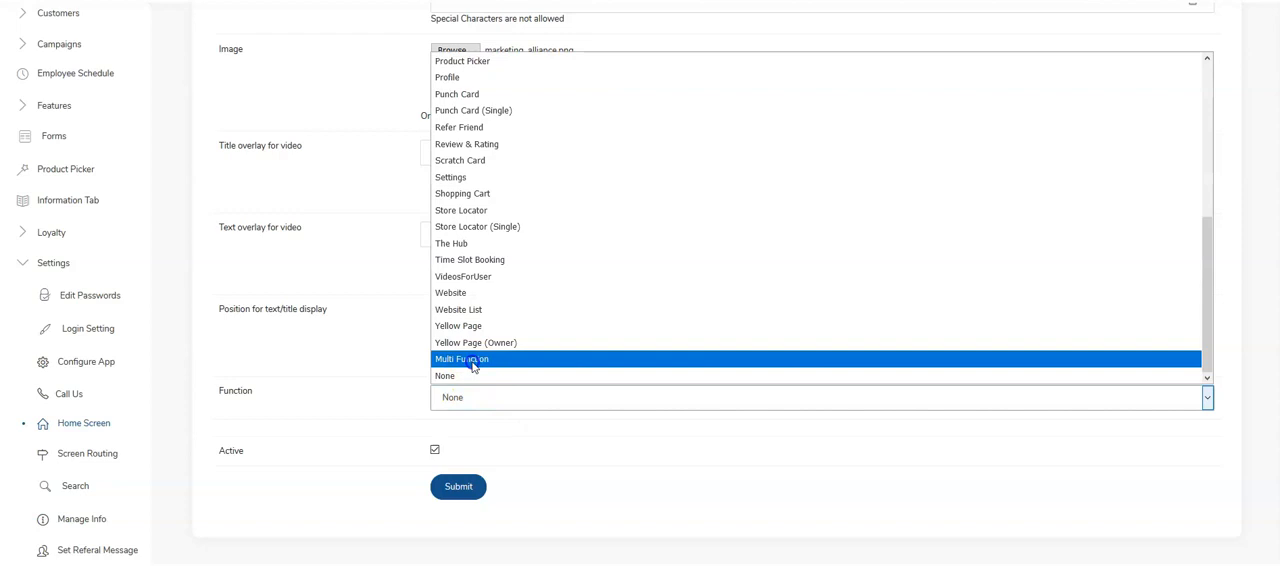
click(474, 366)
scroll(455, 410, up, 3)
scroll(449, 398, down, 2)
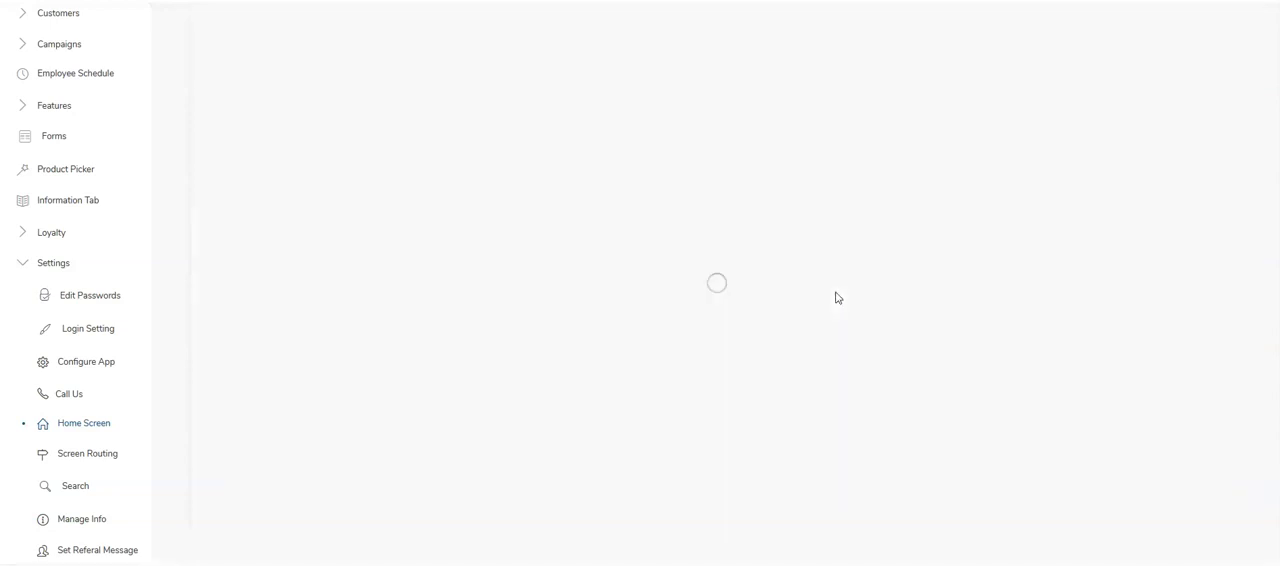
- Examine the uploaded Marketing Alliance home screen image from its header and contact icons down to the booking section
scroll(563, 273, down, 2)
scroll(562, 270, down, 1)
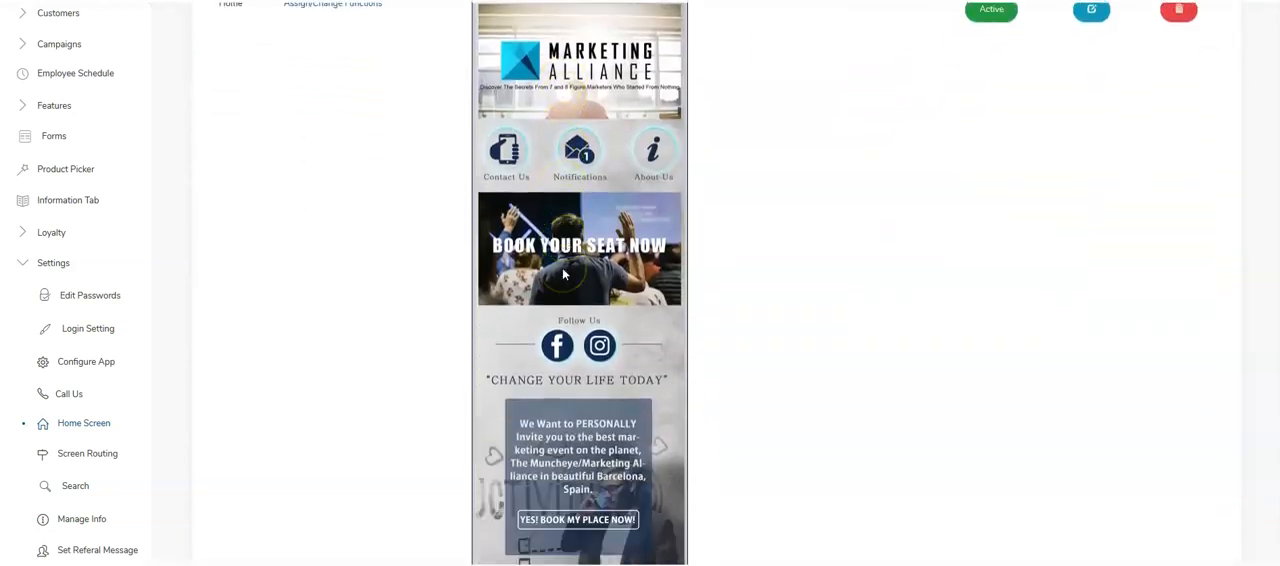
scroll(562, 270, down, 2)
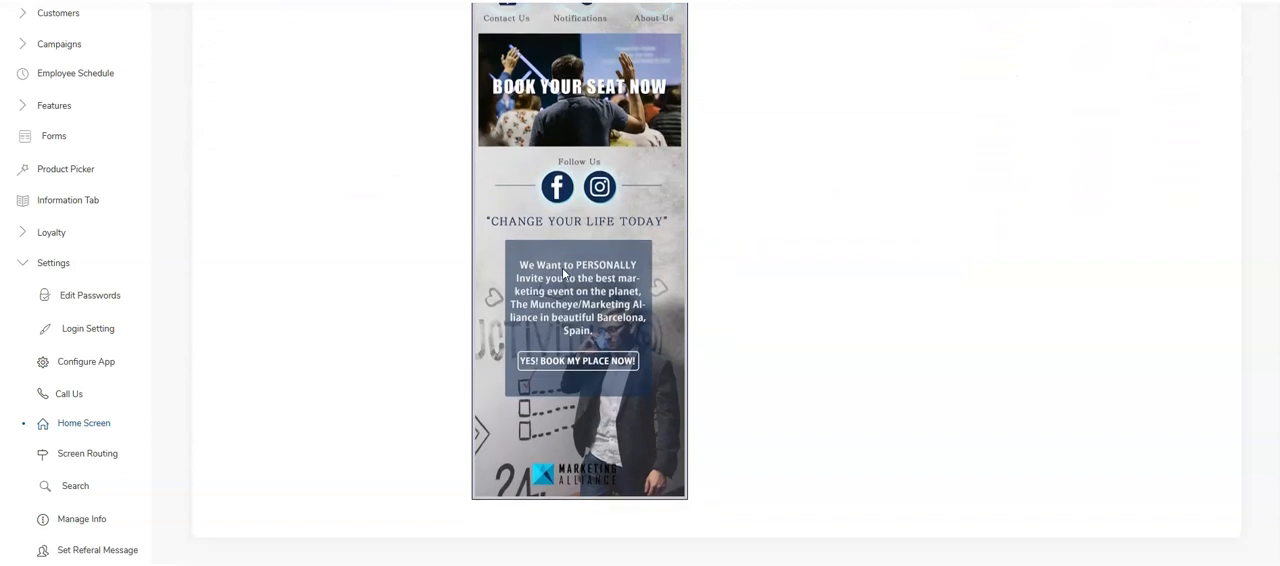
scroll(563, 273, up, 4)
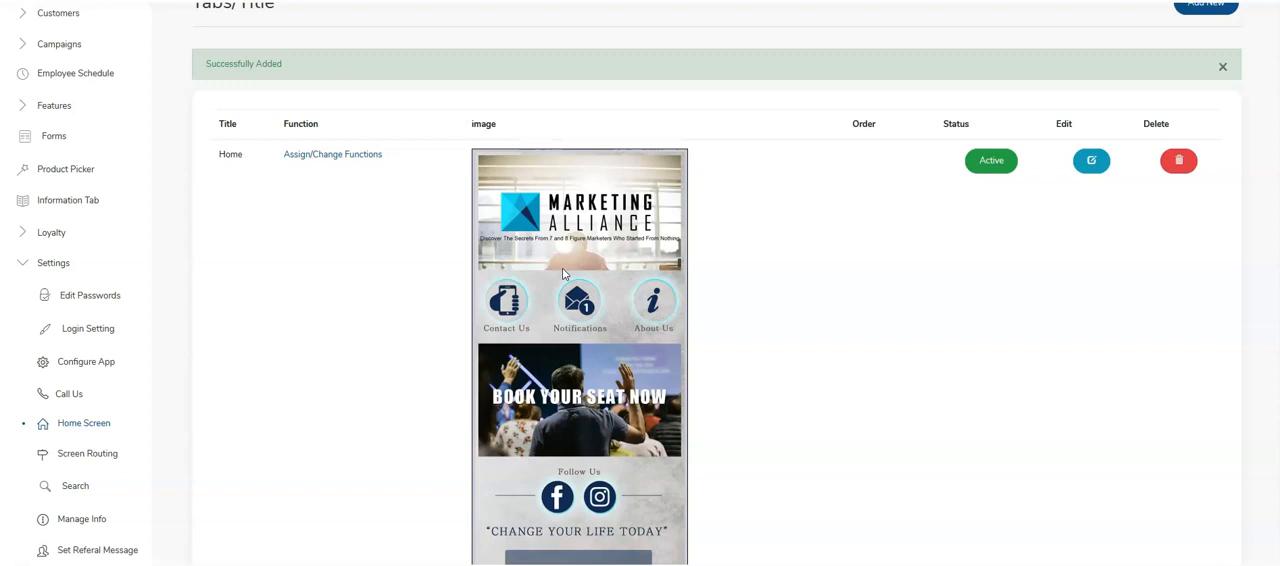
scroll(479, 190, down, 1)
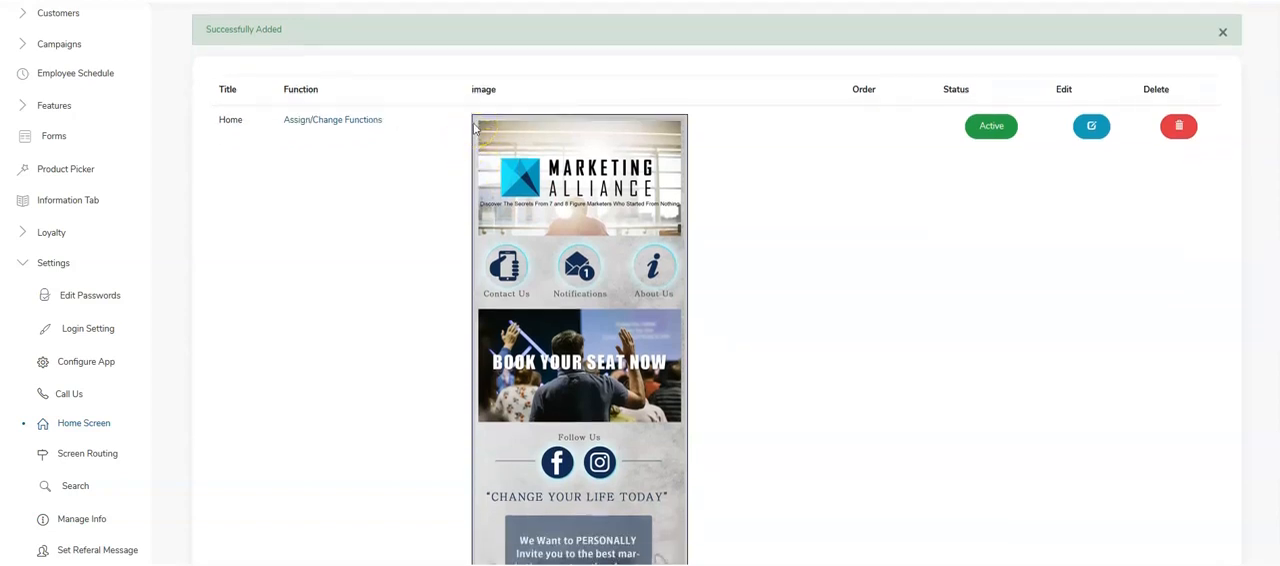
scroll(476, 128, down, 1)
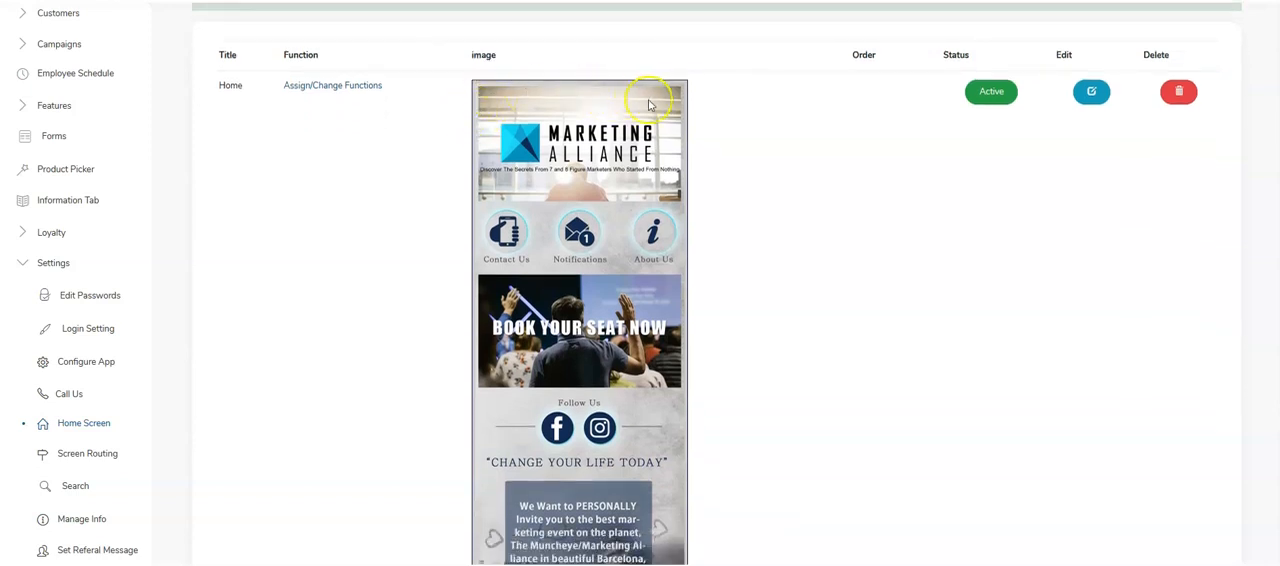
scroll(667, 148, down, 2)
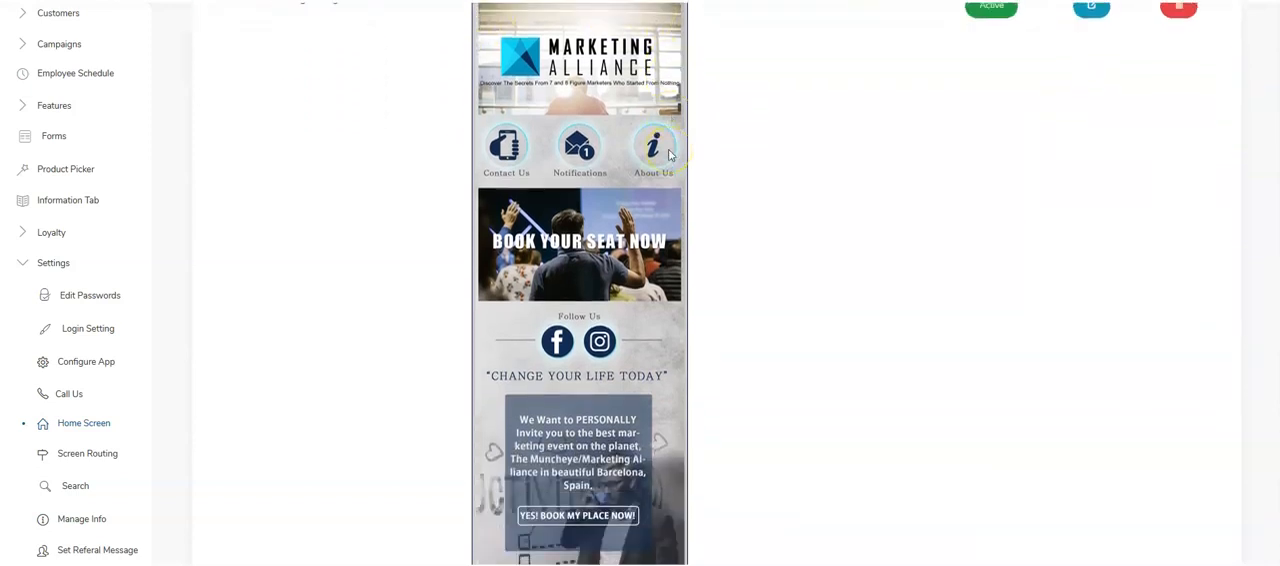
scroll(669, 154, down, 3)
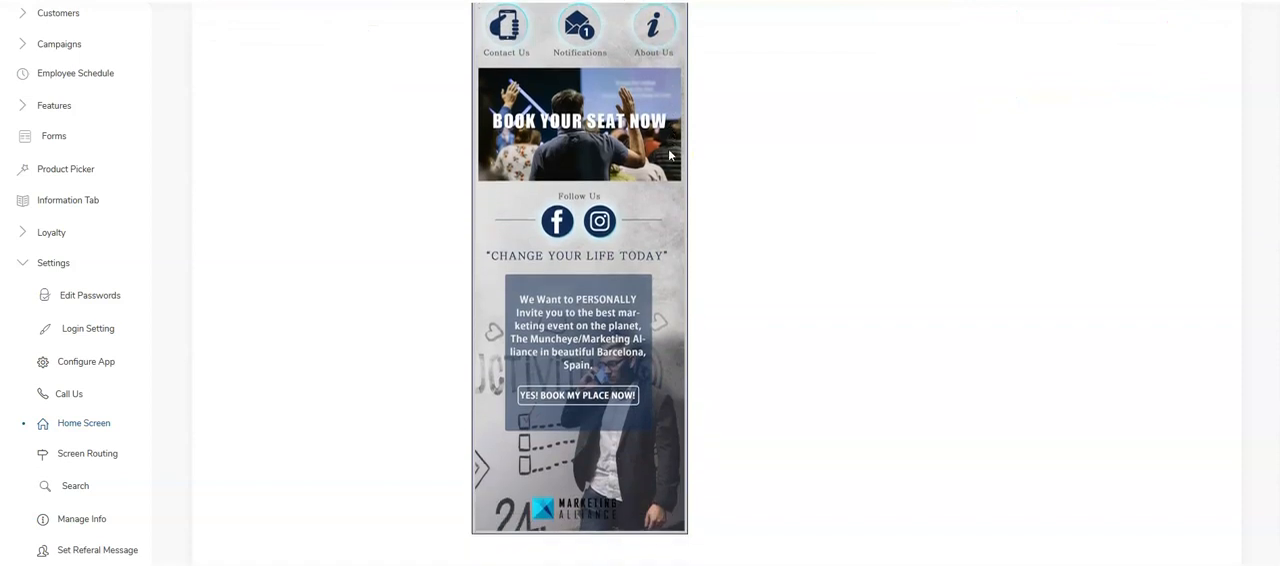
scroll(662, 240, up, 6)
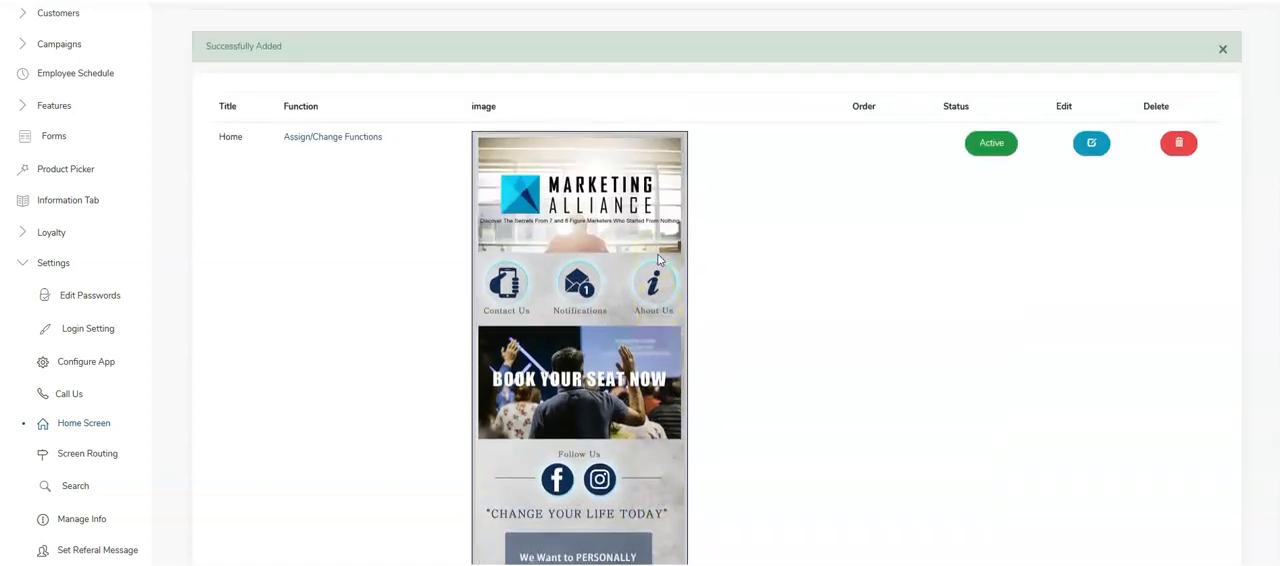
- Open the Home entry's function assignment and save a placeholder over the Contact Us icon, titled Call Us with the Call Us function
scroll(655, 257, down, 2)
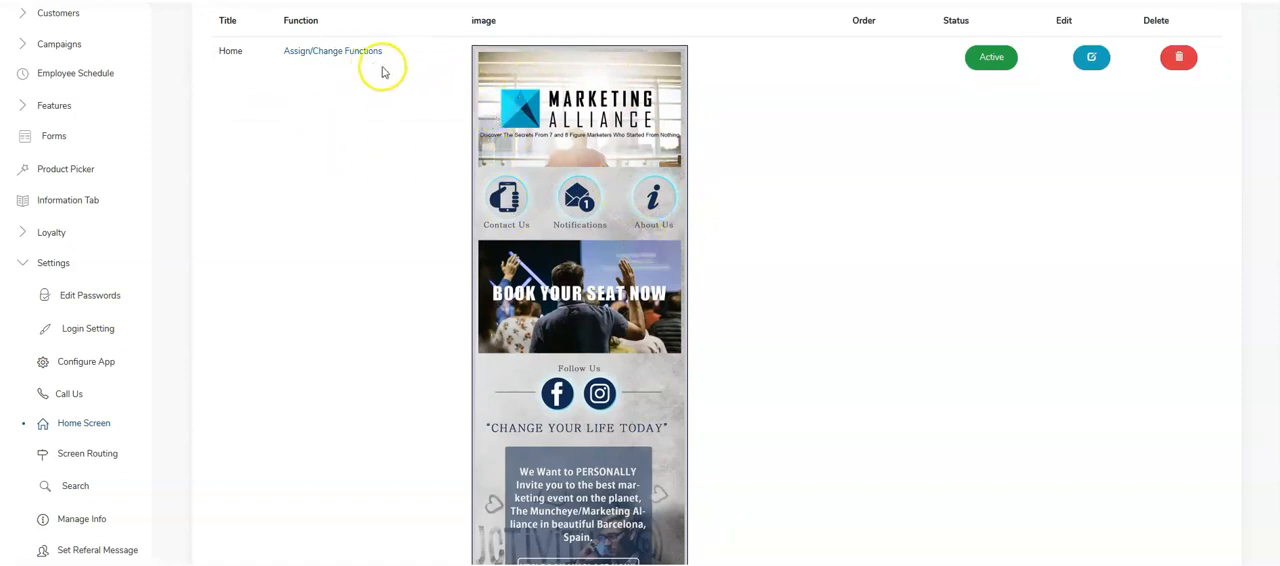
click(320, 50)
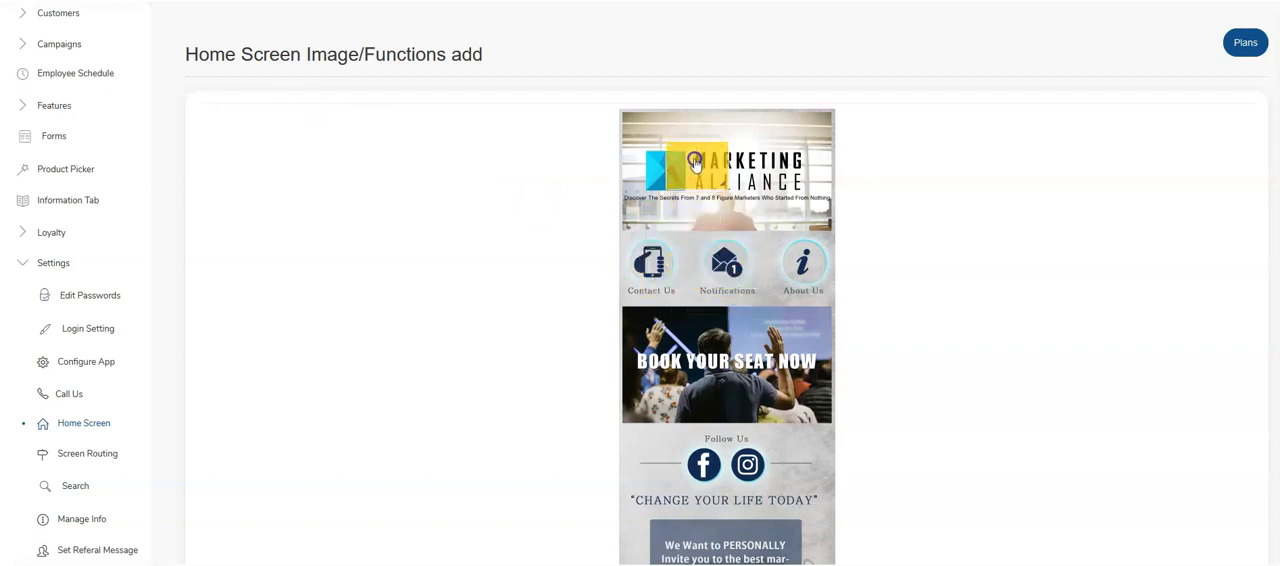
click(649, 268)
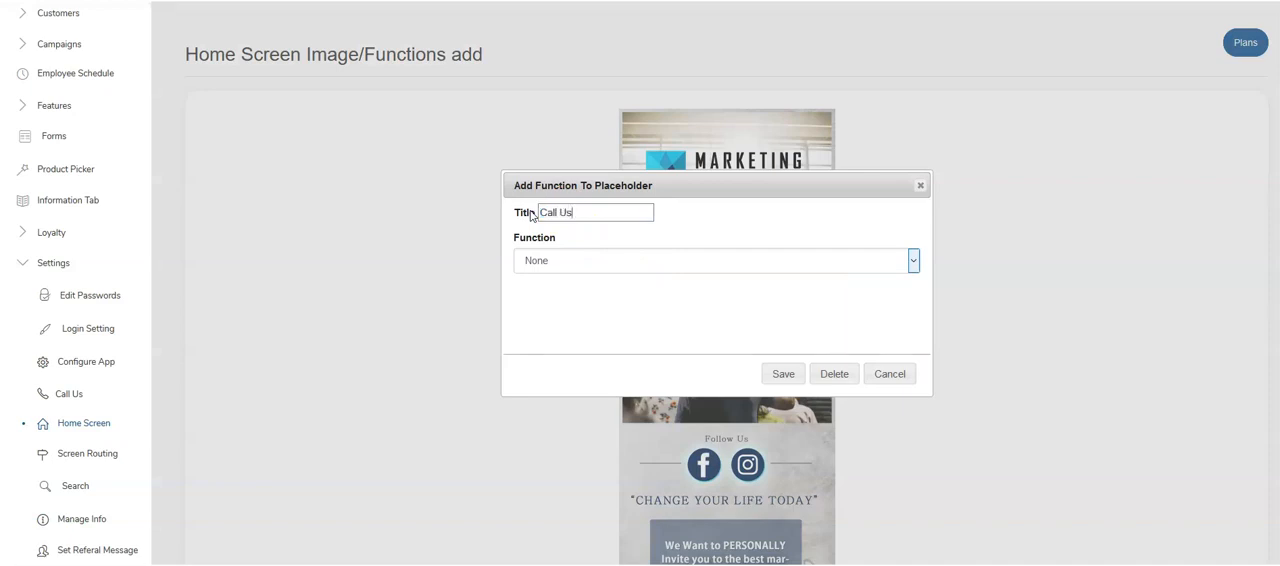
click(550, 262)
scroll(597, 187, up, 4)
scroll(598, 187, up, 4)
click(548, 12)
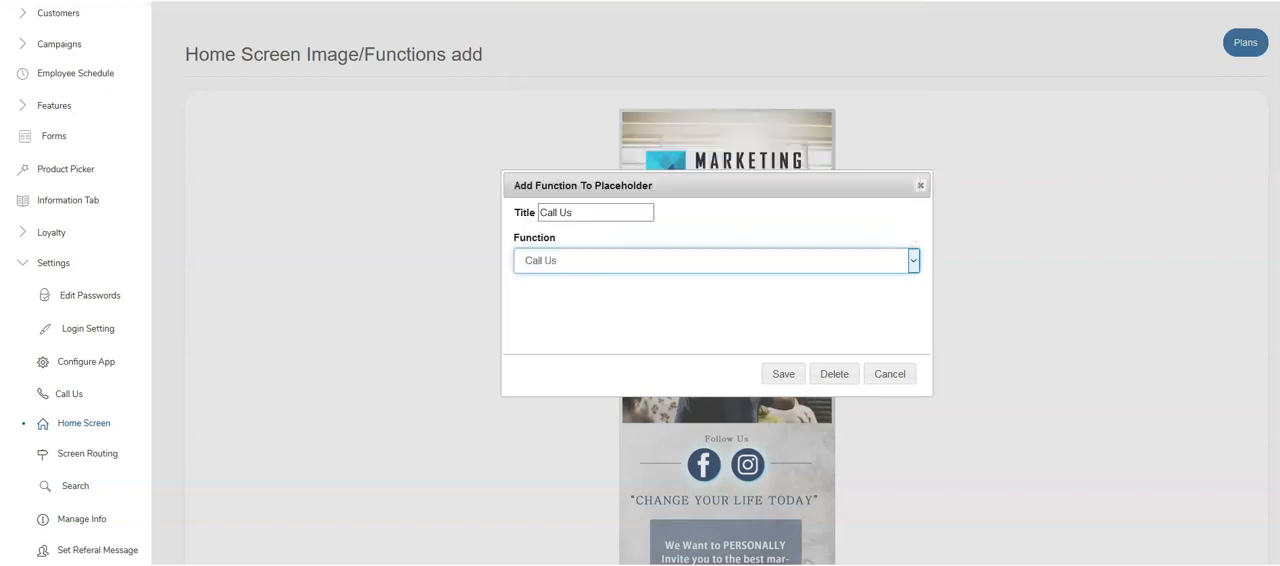
click(781, 373)
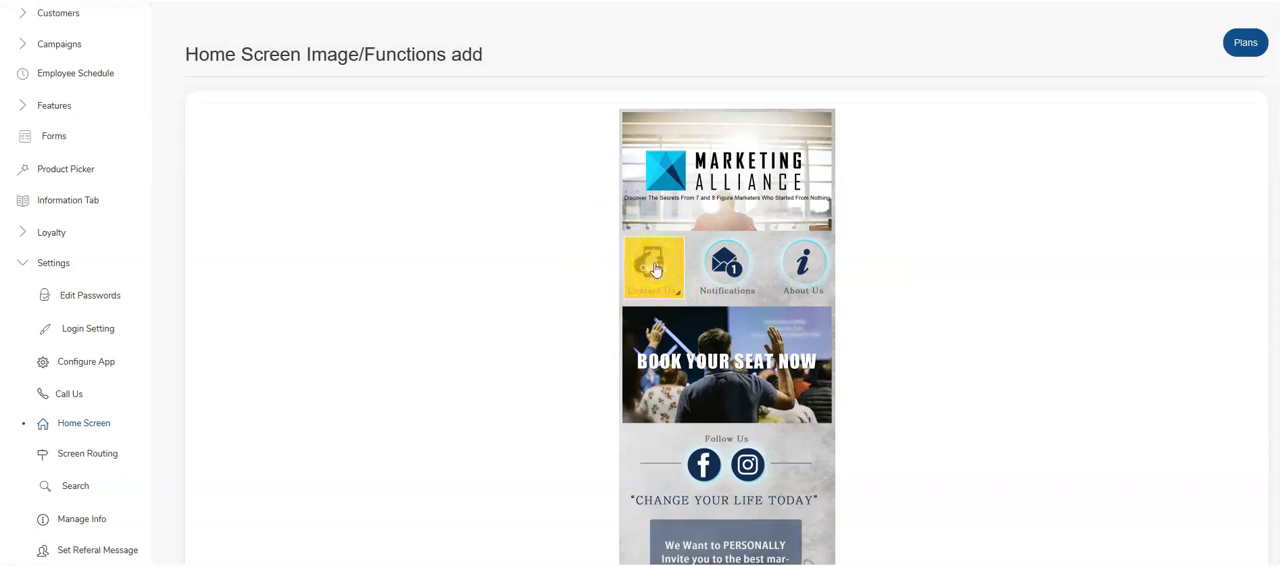
- Add a placeholder over the Notifications icon titled Notifications, set its function to Notification and save it
click(698, 250)
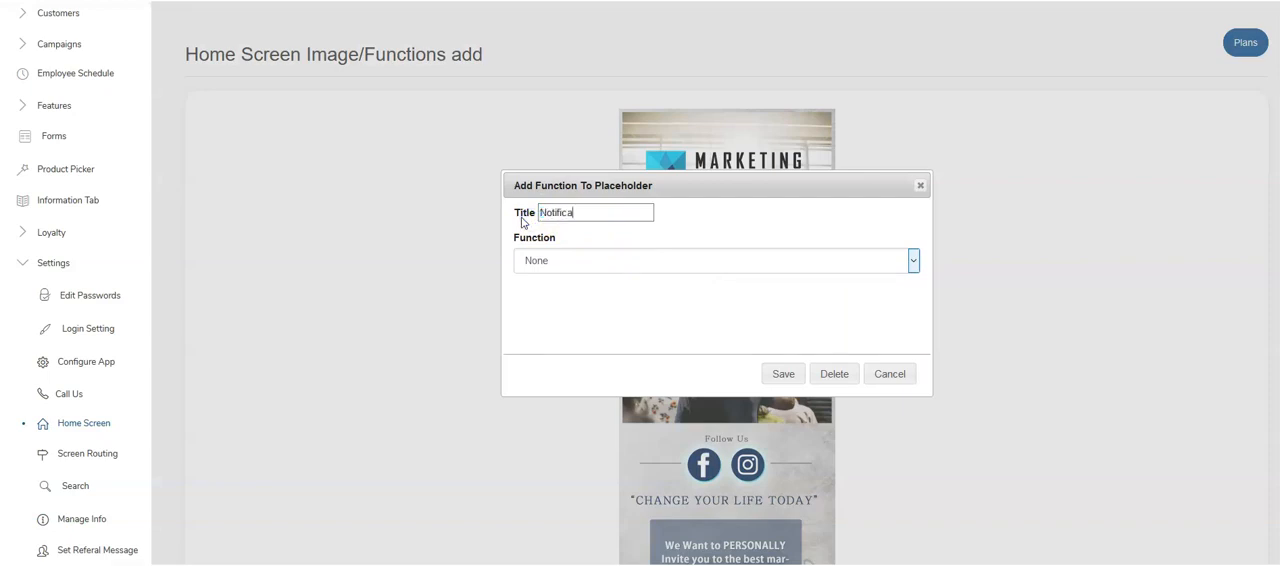
click(734, 258)
scroll(603, 128, up, 2)
scroll(603, 128, up, 3)
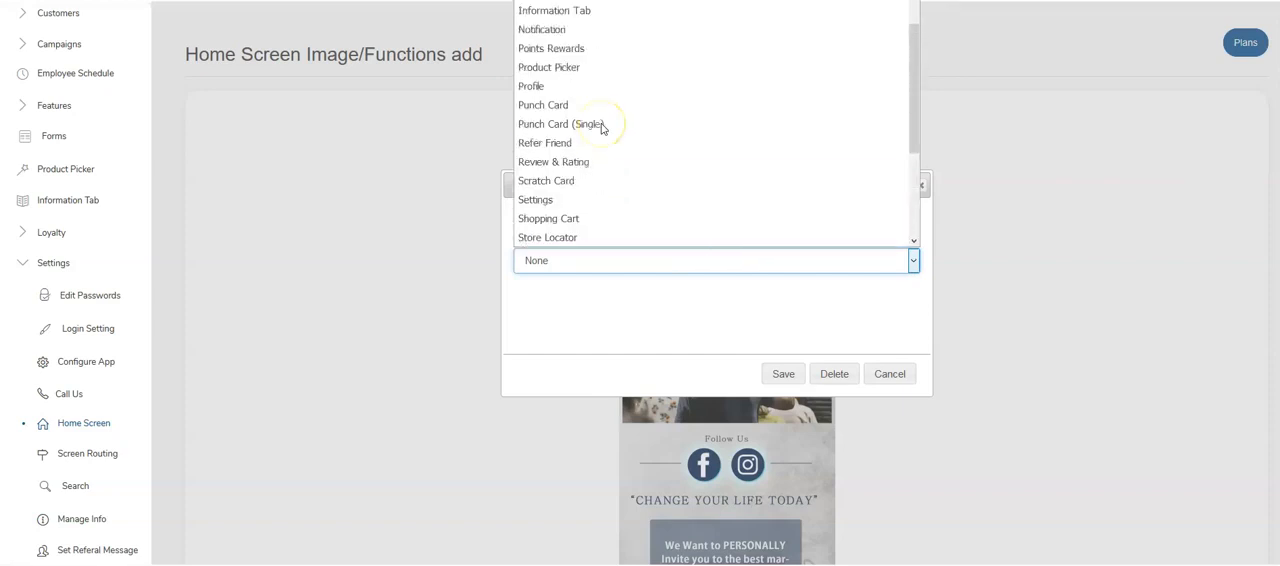
click(545, 99)
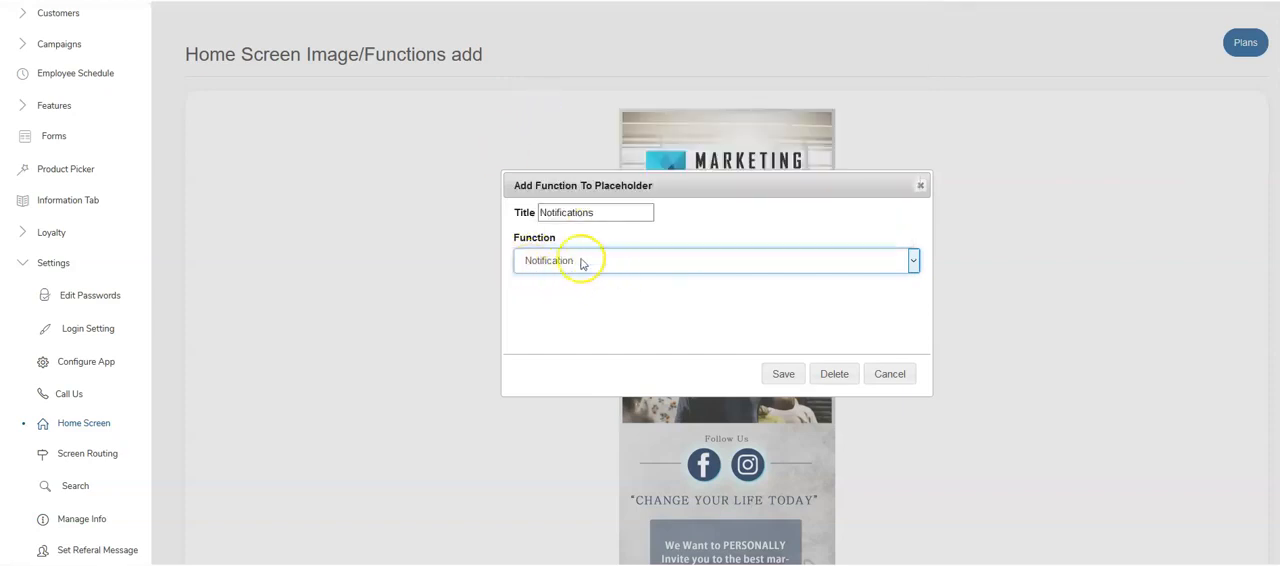
click(773, 375)
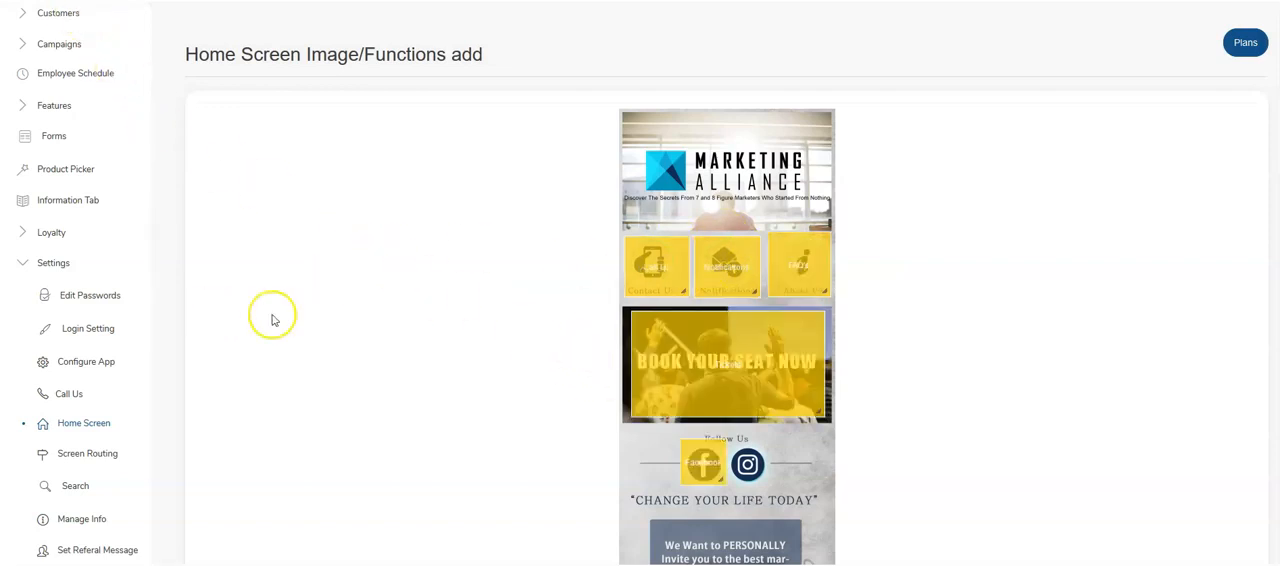
- Adjust the FAQ placeholder over the About Us icon and check the placeholders down to the bottom logo
scroll(779, 234, down, 1)
click(777, 235)
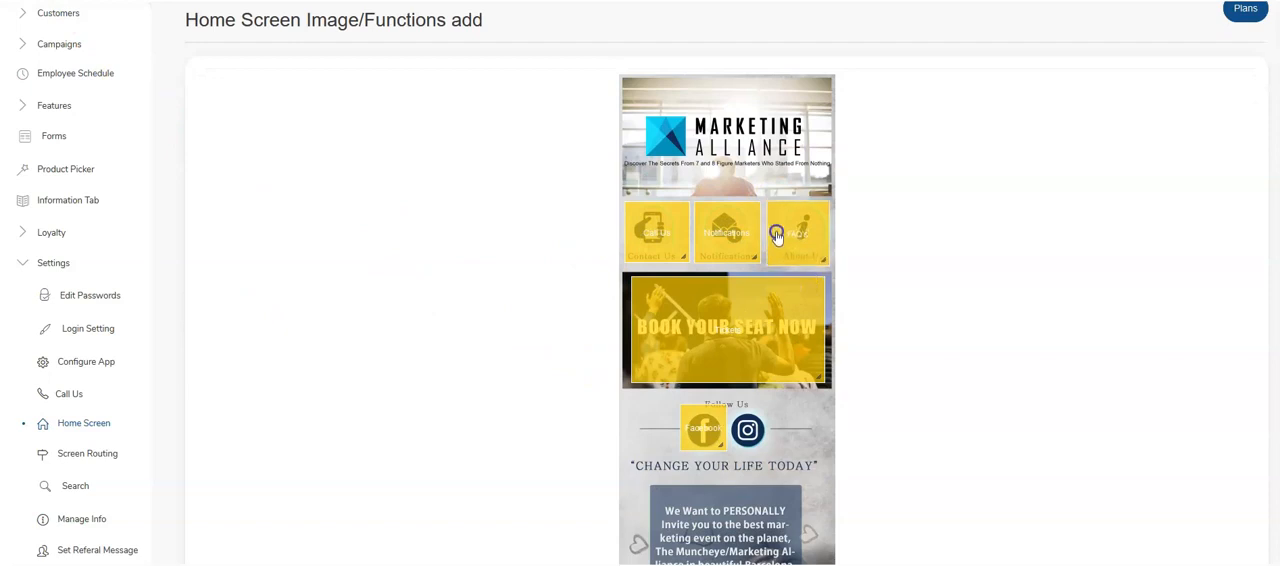
scroll(777, 235, down, 3)
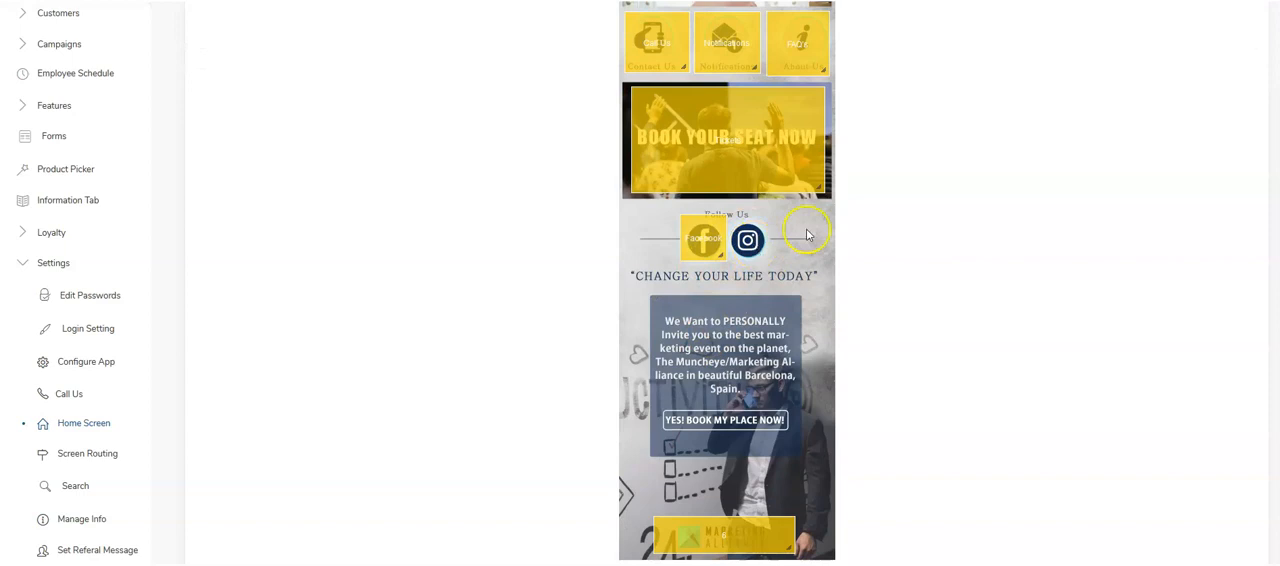
scroll(730, 340, down, 1)
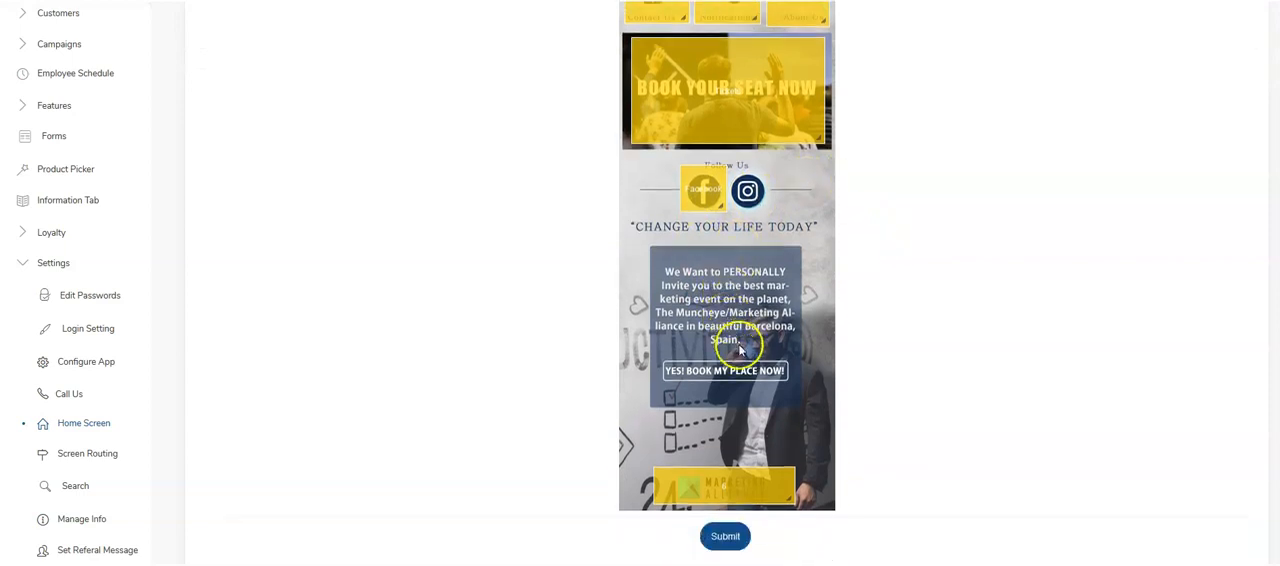
scroll(758, 405, up, 5)
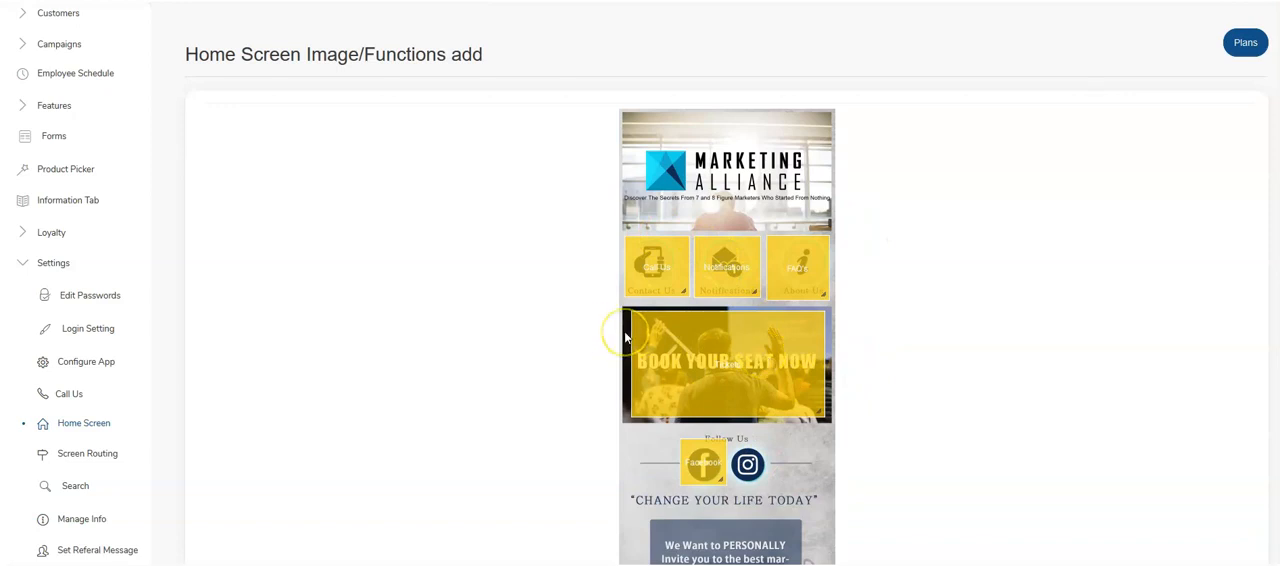
- Return to the home screen list and look over the Marketing Alliance Home entry
click(85, 425)
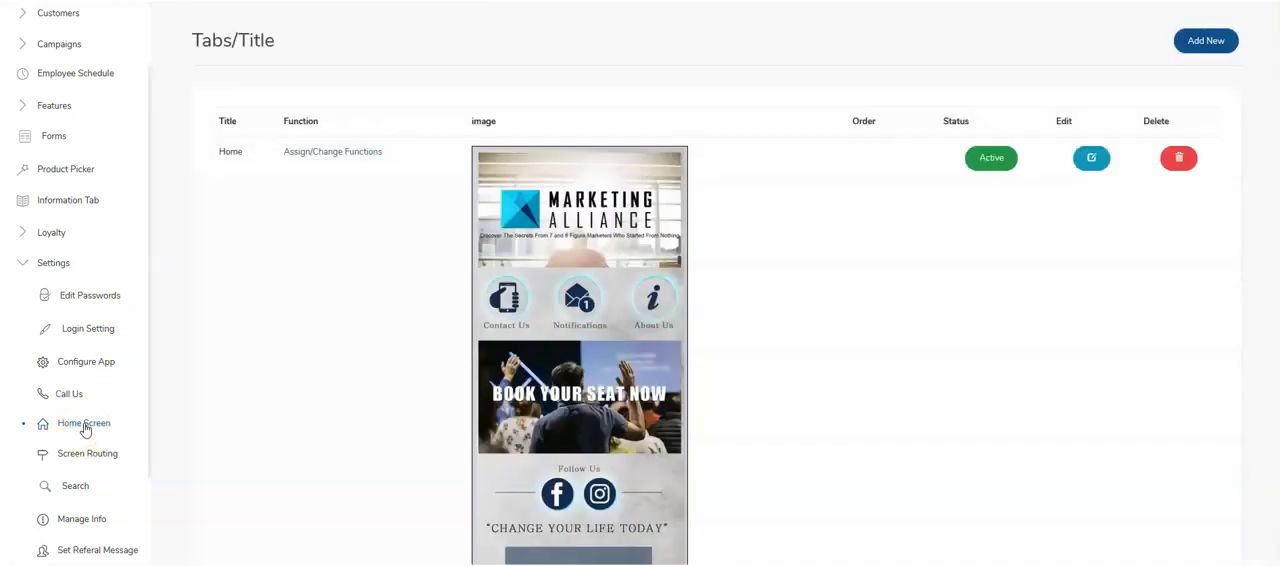
scroll(666, 417, down, 3)
scroll(589, 414, up, 3)
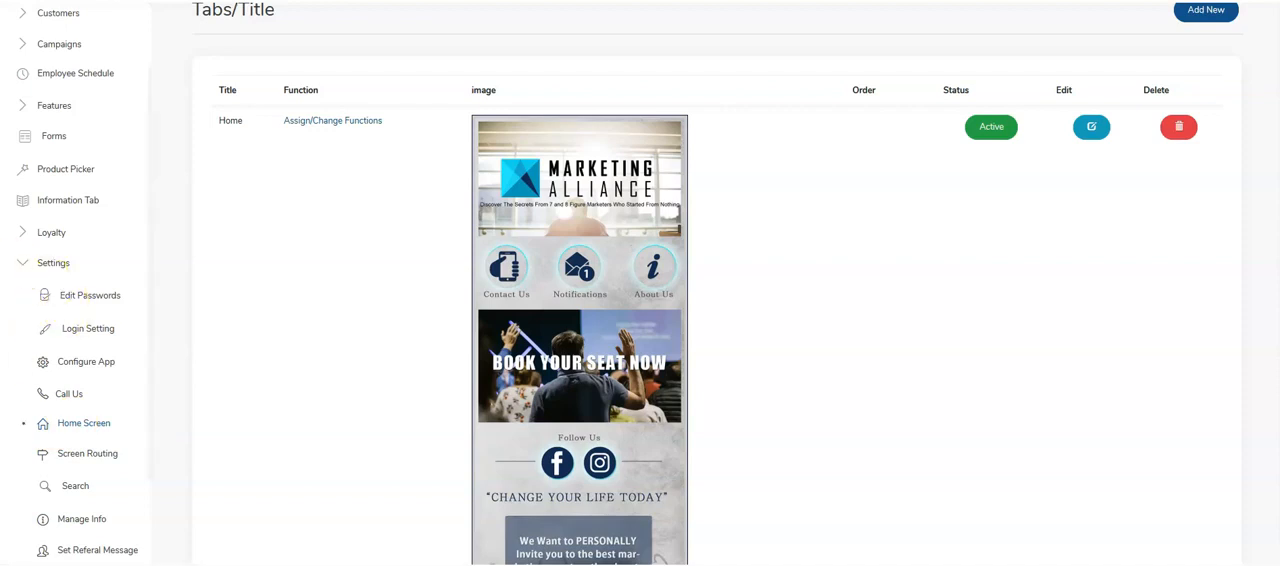
- Leave the settings section and open the Auto Pilot list of the campaigns
click(20, 265)
scroll(18, 273, up, 1)
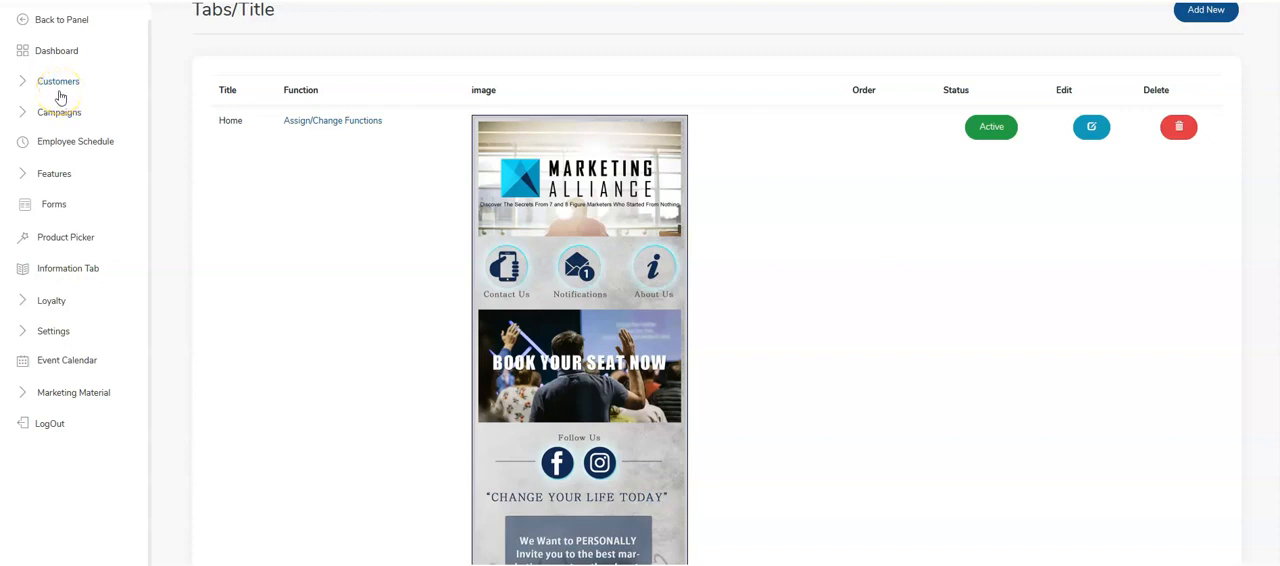
scroll(60, 97, up, 1)
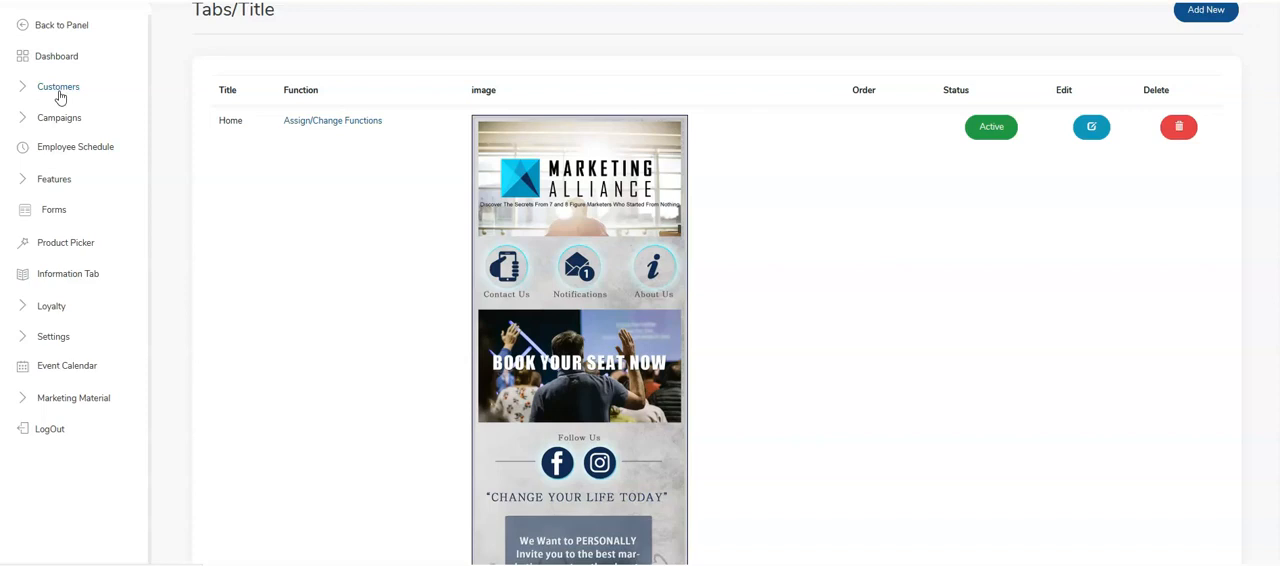
scroll(60, 98, up, 1)
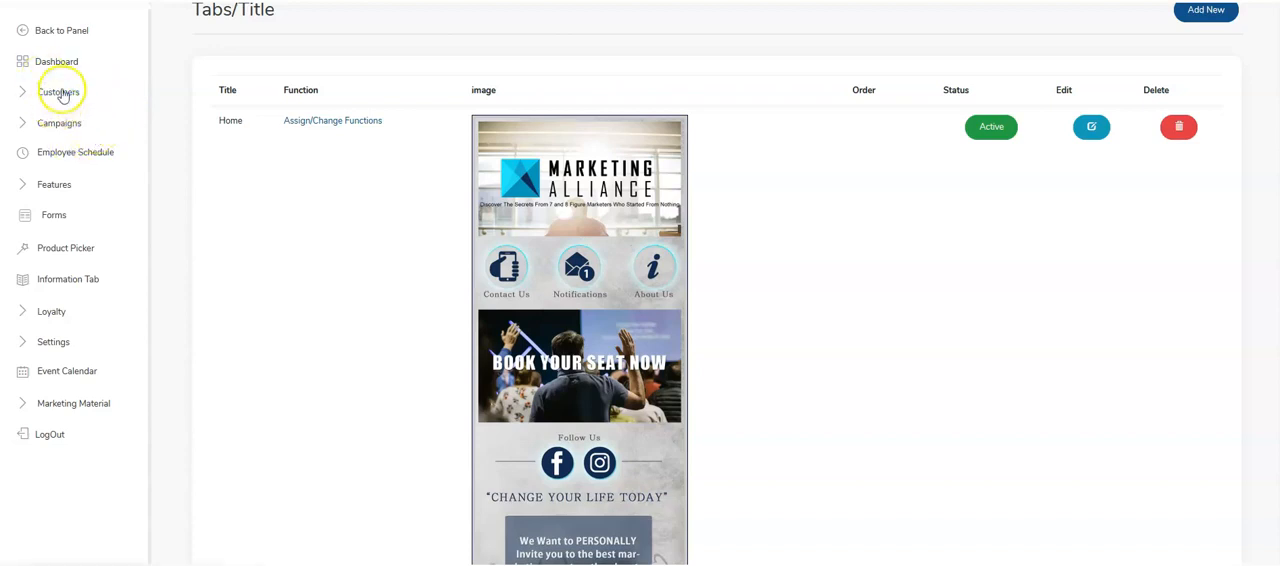
click(36, 94)
click(60, 90)
click(45, 126)
click(68, 153)
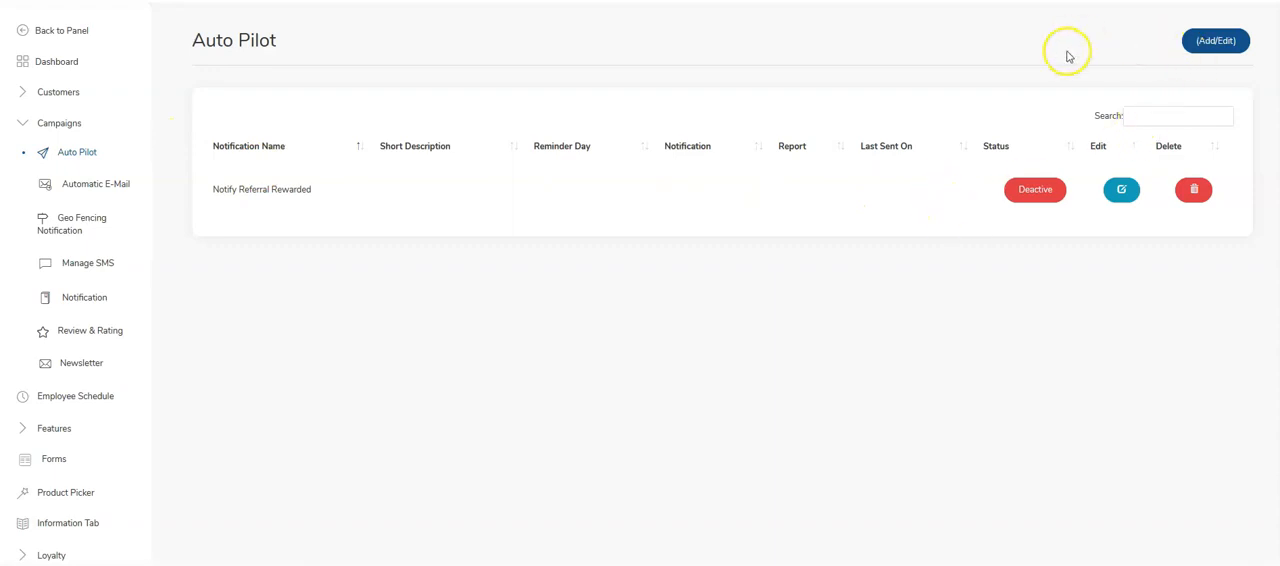
- Start a new Auto Pilot notification named "Welcome to Marketing Central" with the type Sign Up
click(1215, 45)
click(366, 127)
click(365, 127)
click(365, 127)
click(365, 127)
click(365, 128)
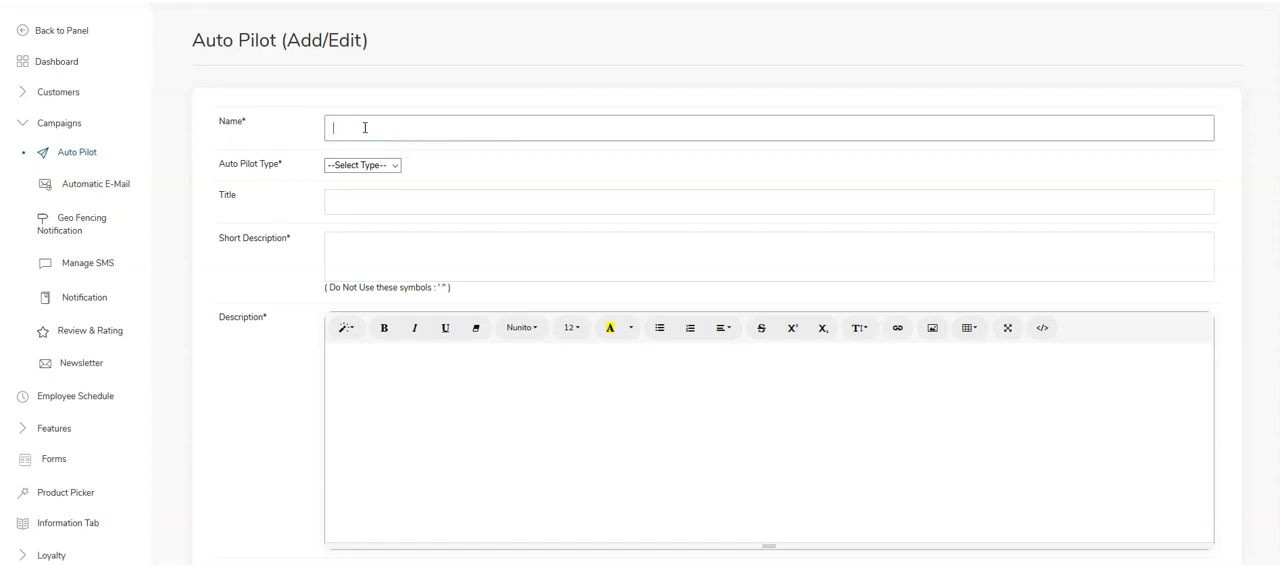
text(Welcom)
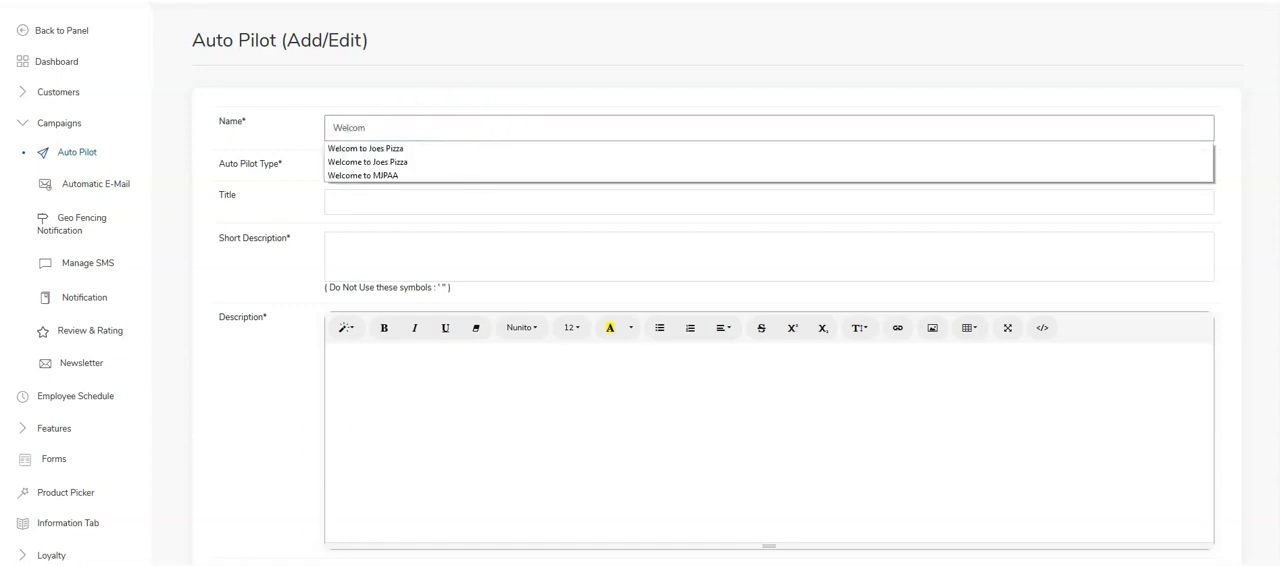
text(e)
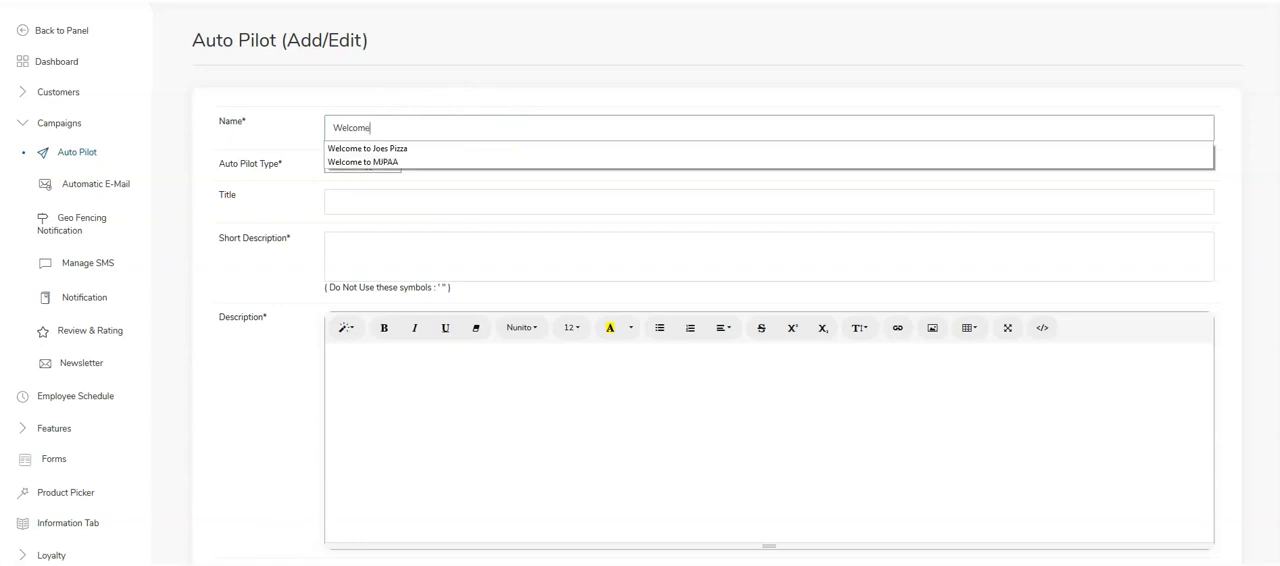
text( to Marketing Central)
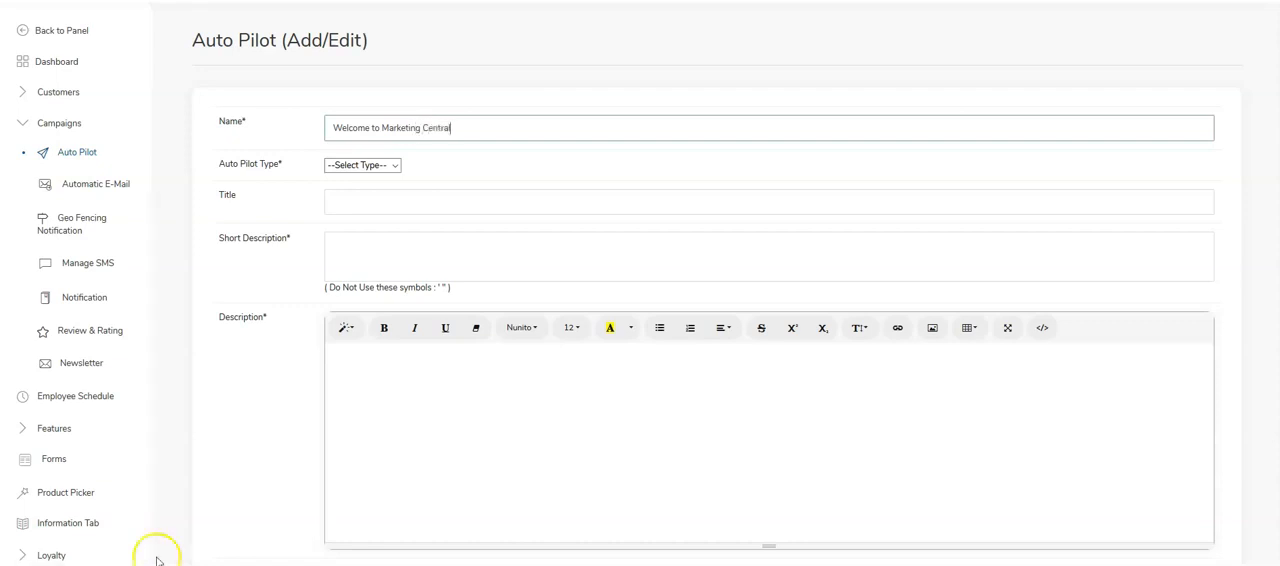
click(363, 168)
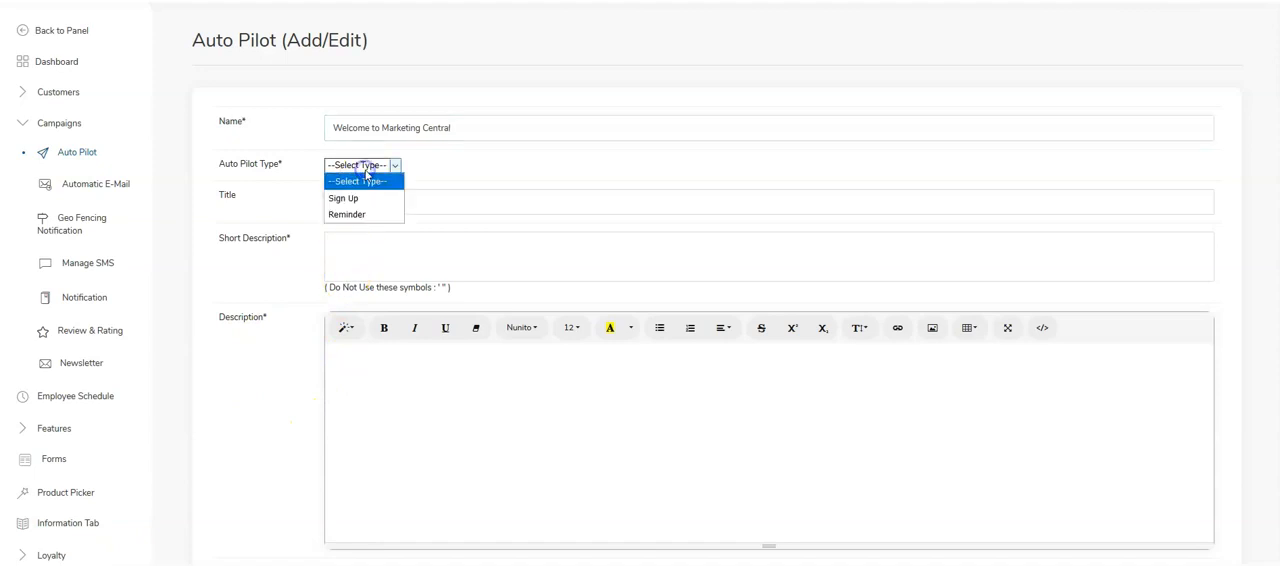
click(363, 199)
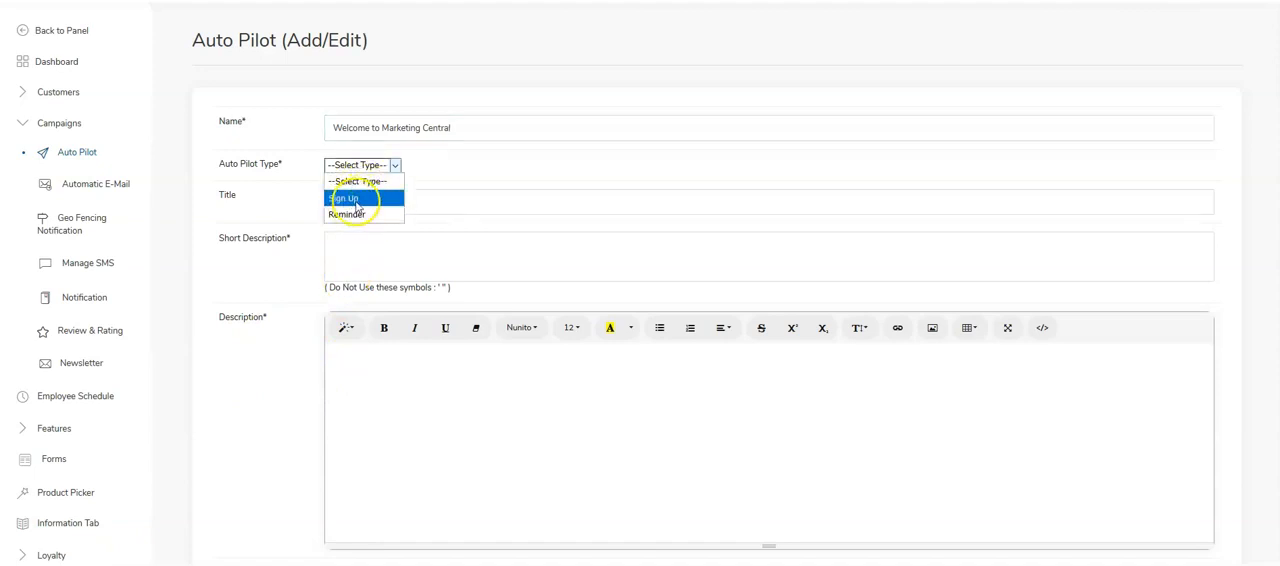
click(357, 203)
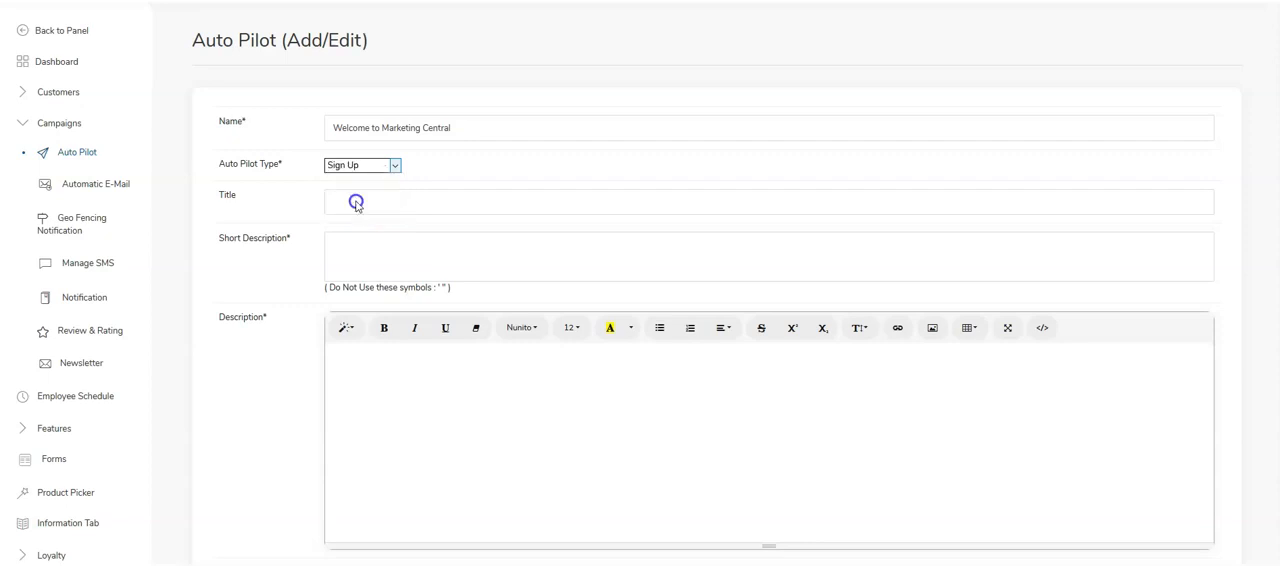
- Copy the notification's name "Welcome to Marketing Central" into its title
drag(477, 129, 238, 118)
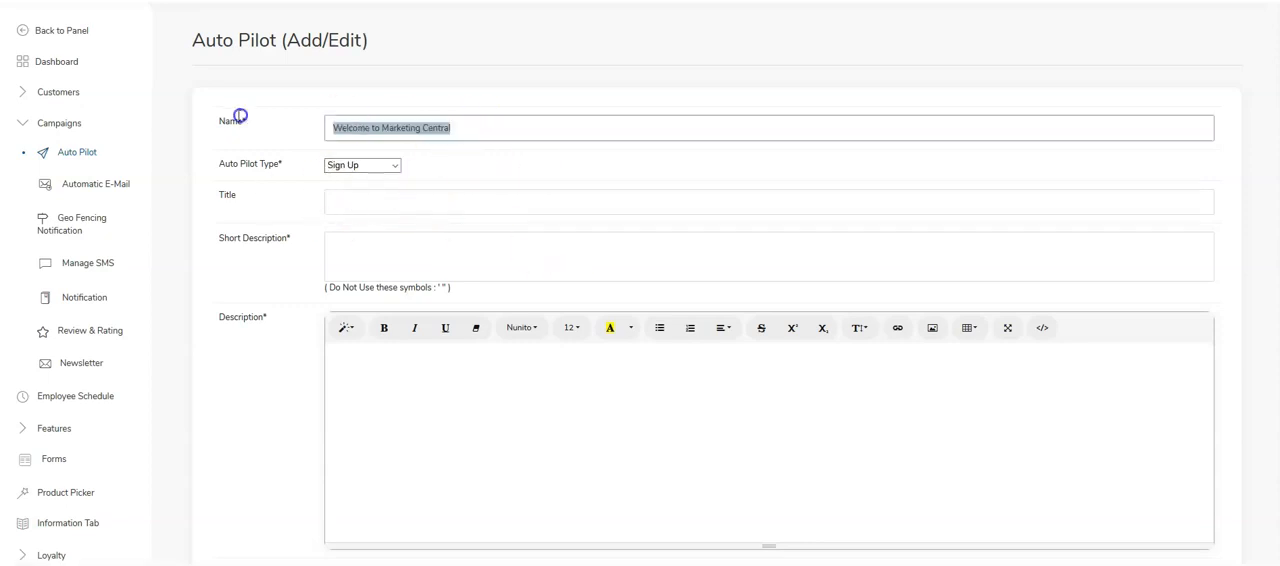
right_click(343, 125)
click(400, 166)
right_click(390, 194)
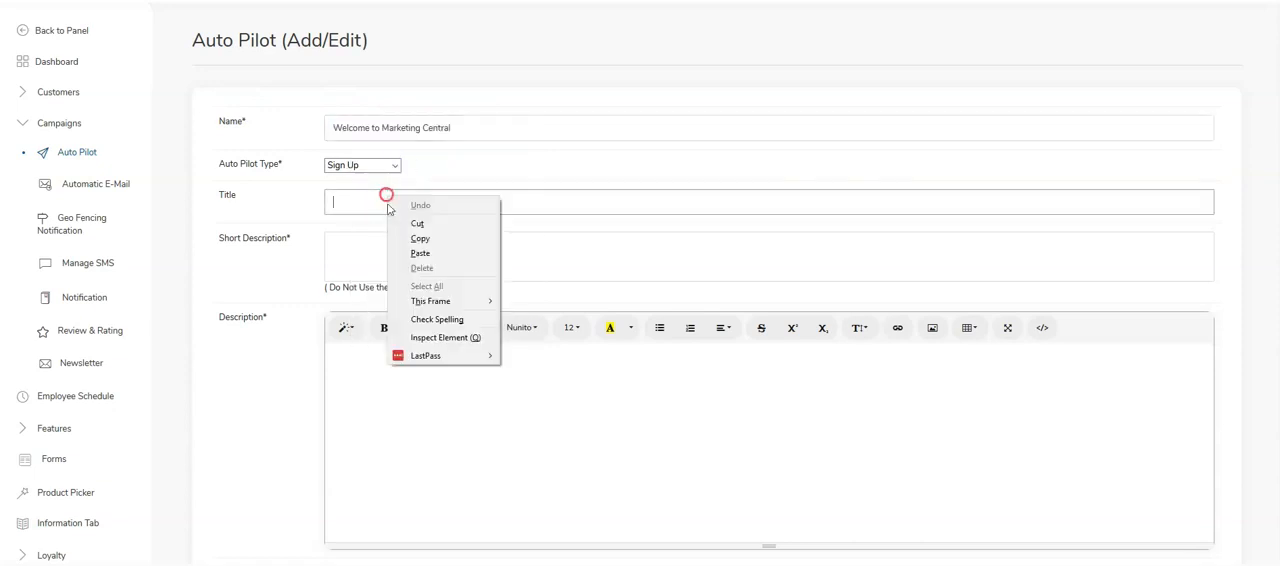
click(431, 252)
right_click(371, 206)
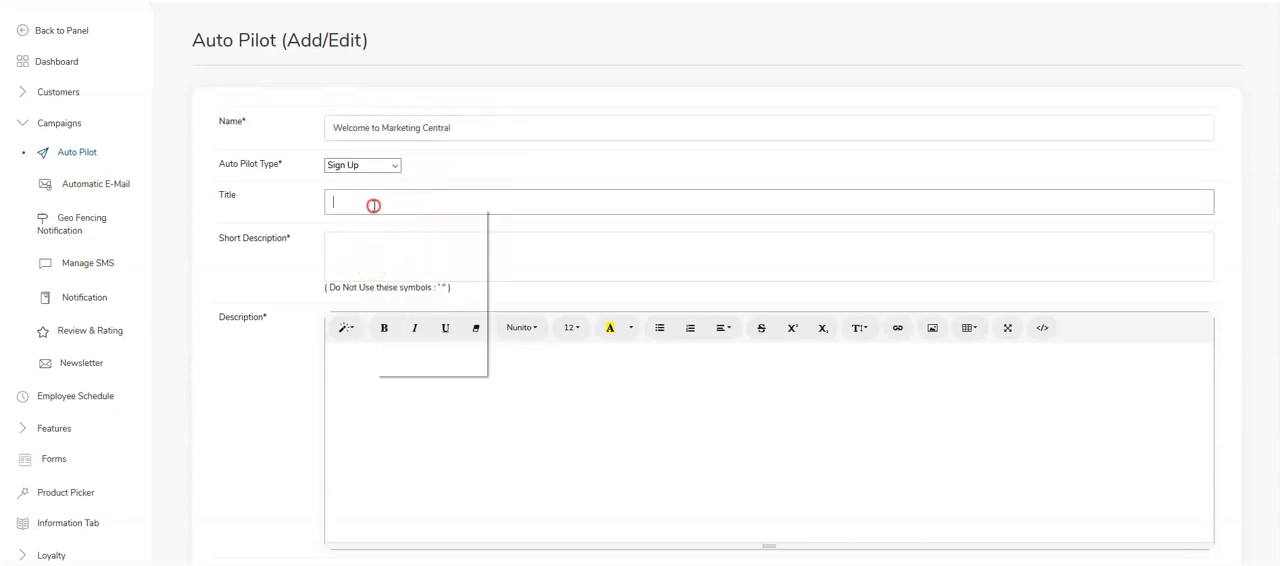
click(418, 260)
- Enter "Marketing Alliance has gone Mobile!" as the short description and copy the same text into the description
click(386, 262)
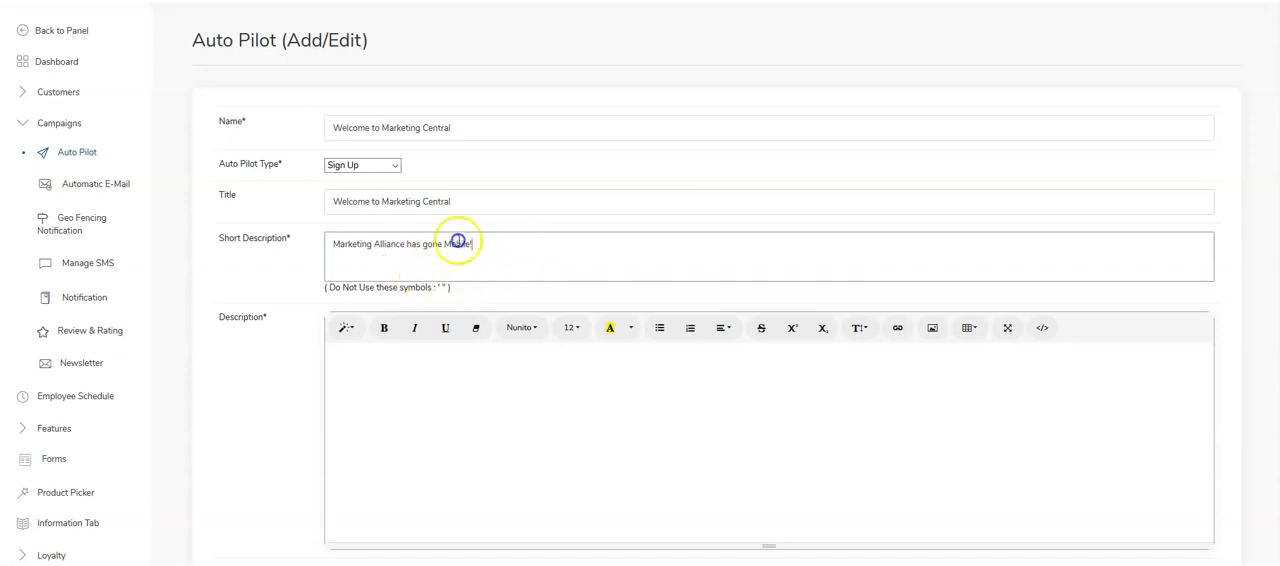
drag(462, 242, 268, 236)
right_click(372, 249)
click(407, 293)
click(399, 356)
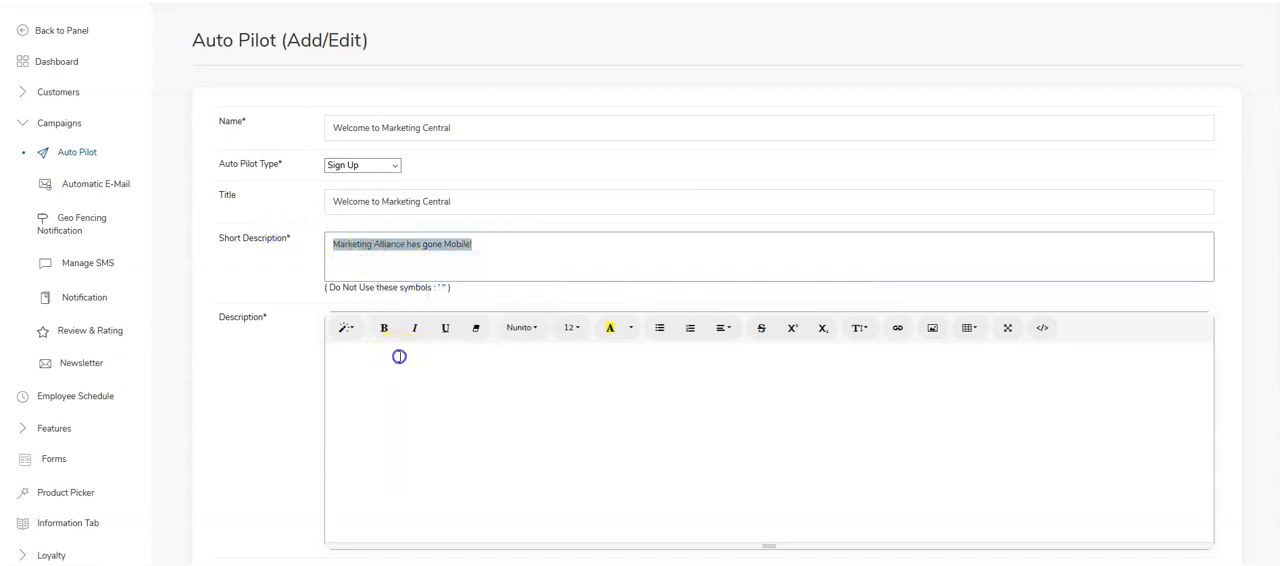
key(ctrl+v)
- Mark the new Auto Pilot notification as active and submit it
scroll(404, 377, down, 1)
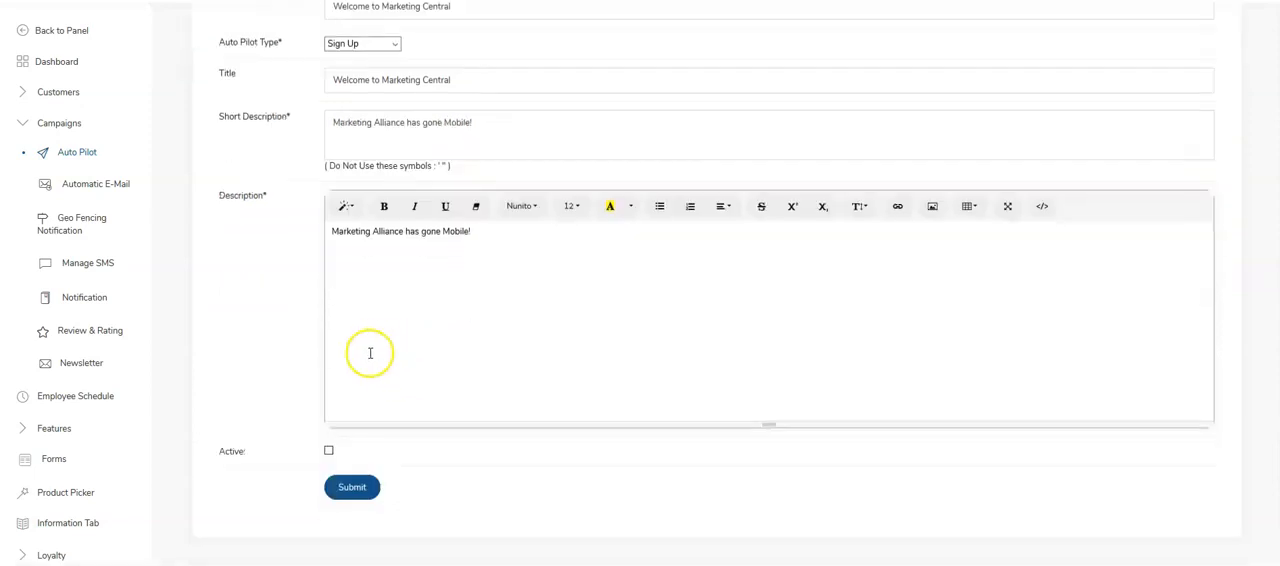
click(330, 453)
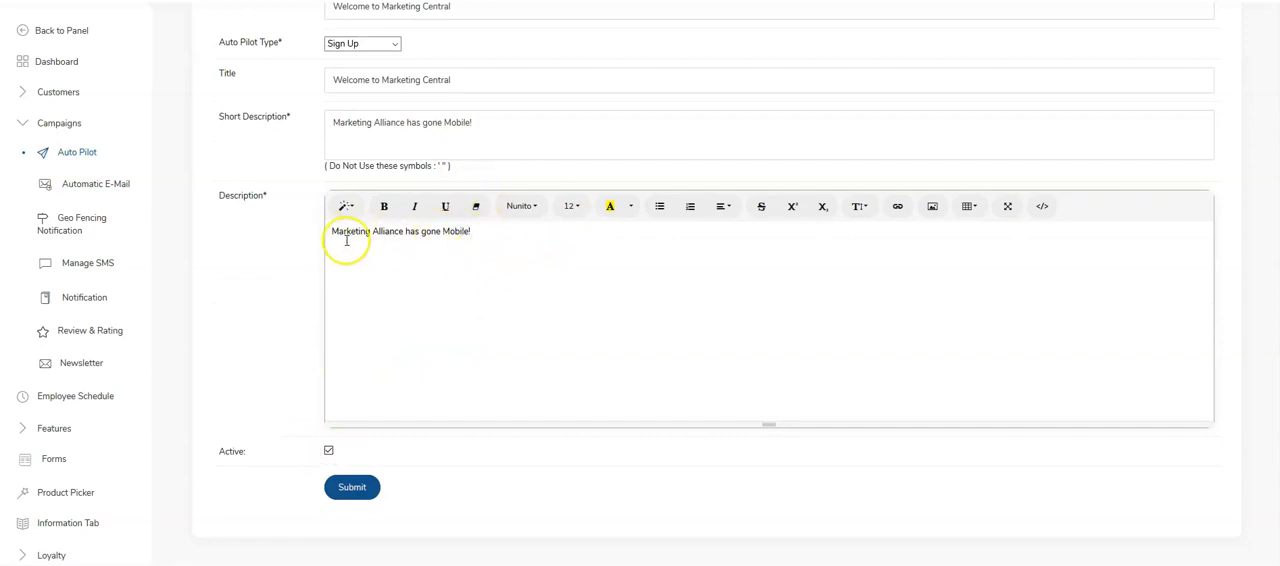
click(364, 486)
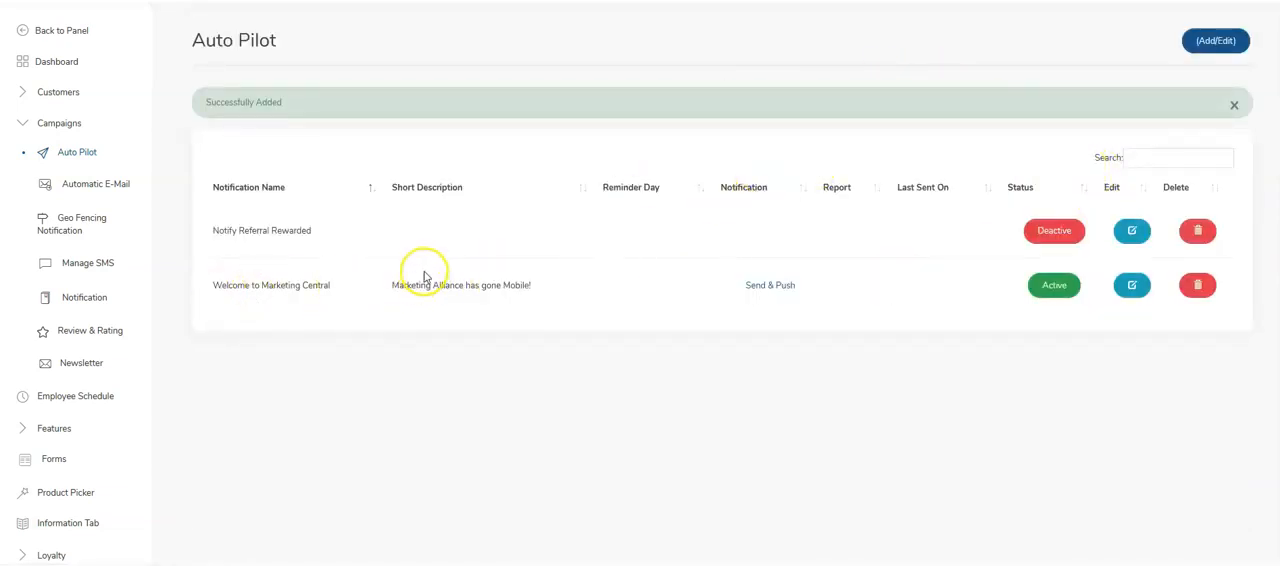
- Review the automatic e-mail templates and examine the edit form of the Welcome Mail
click(96, 183)
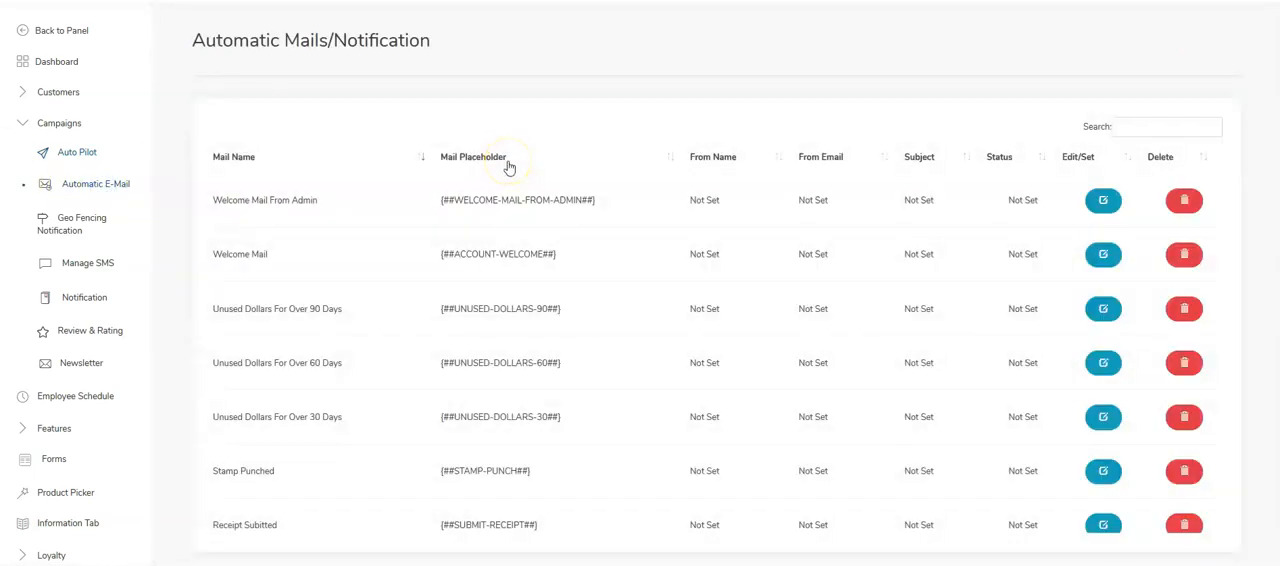
scroll(560, 178, down, 4)
scroll(560, 180, up, 4)
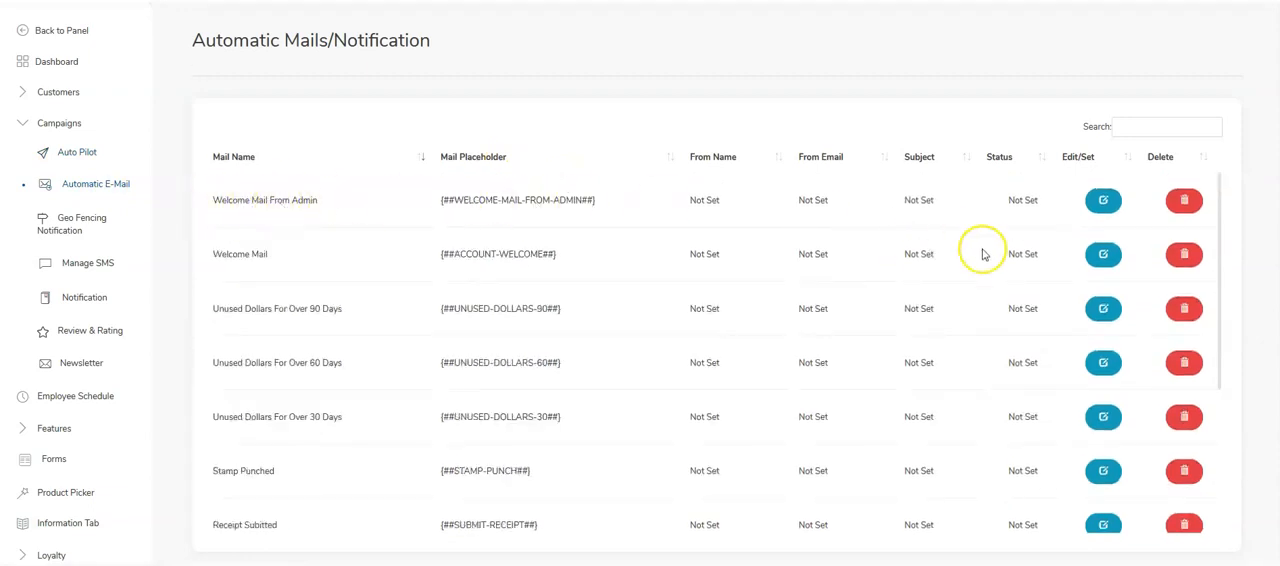
click(1103, 256)
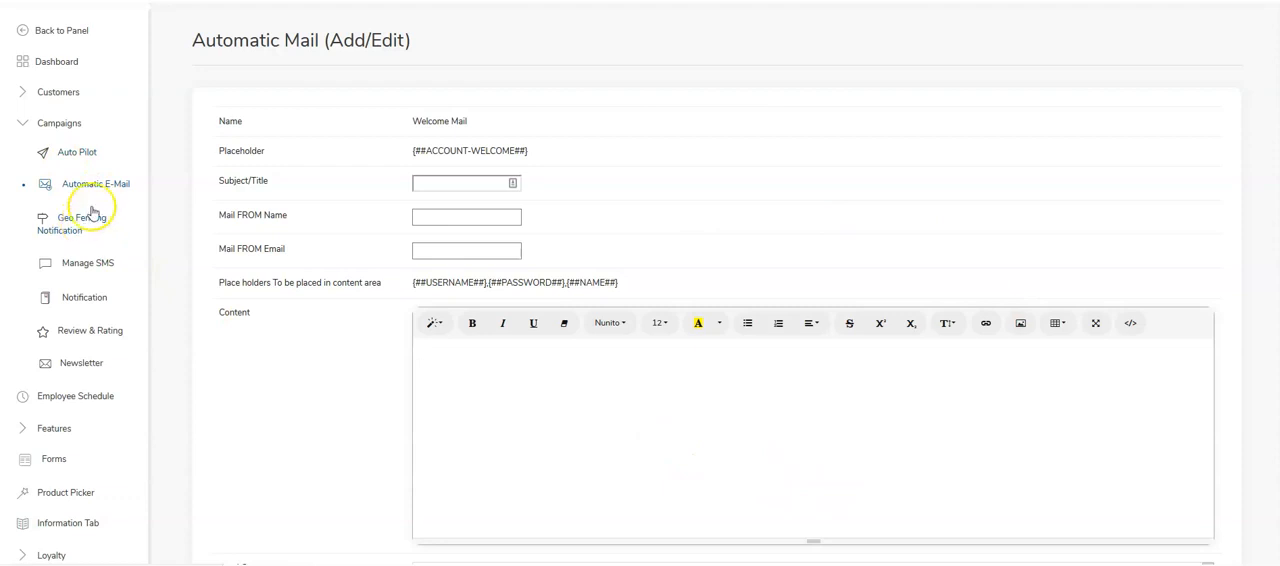
click(30, 125)
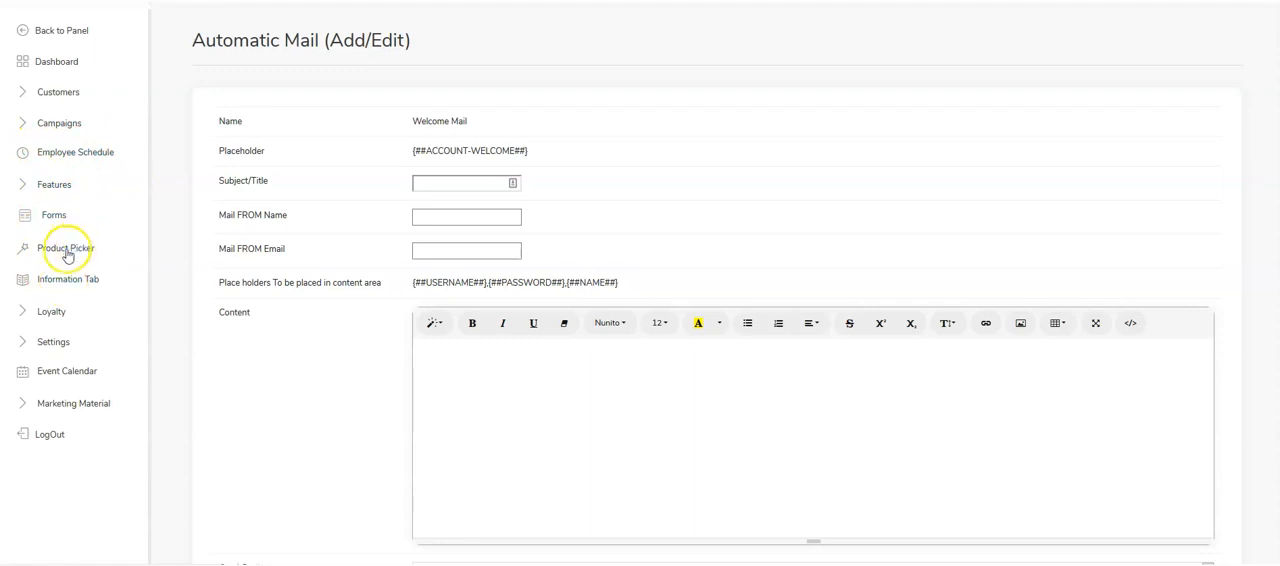
- Return to the reseller admin panel and open the login screen image settings in Marketing Alliance's app design
click(55, 36)
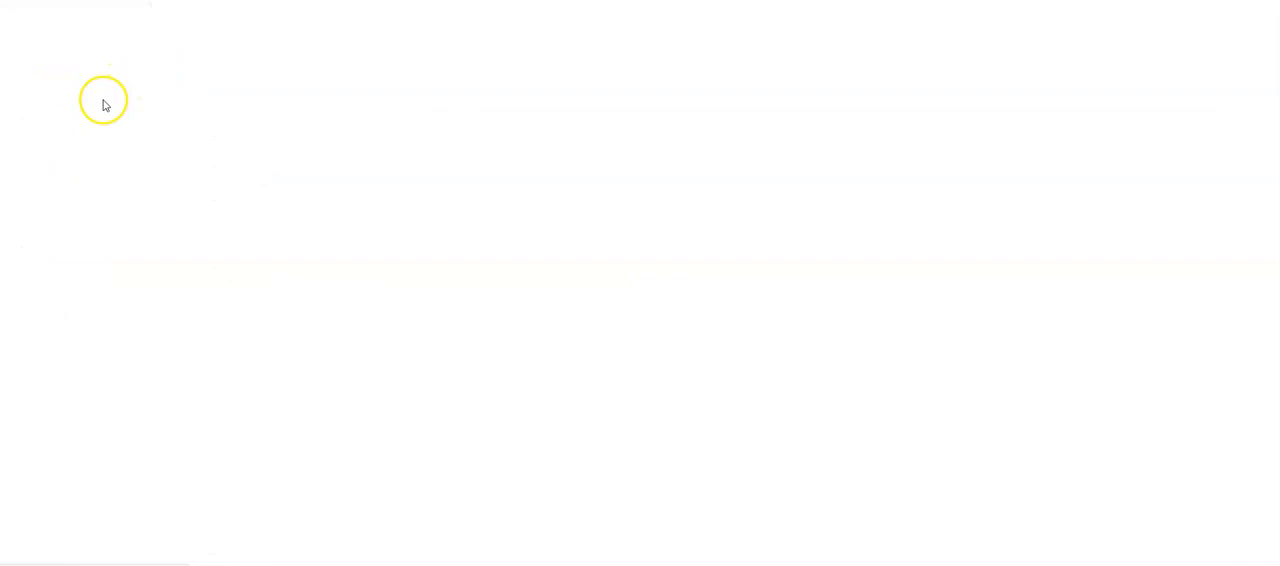
click(86, 66)
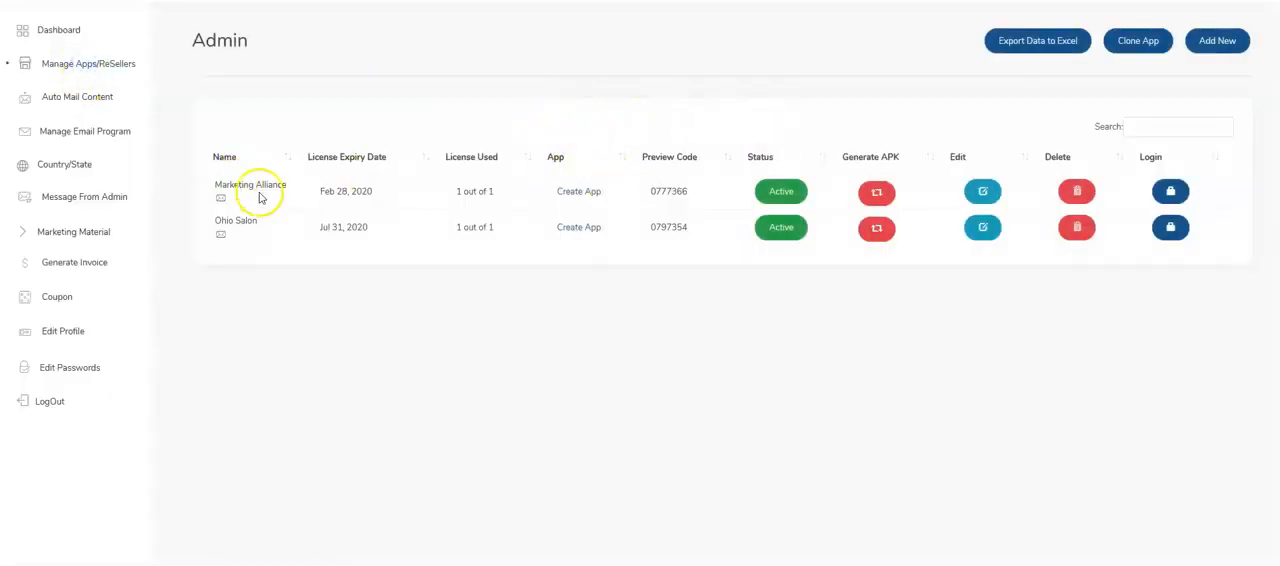
click(580, 193)
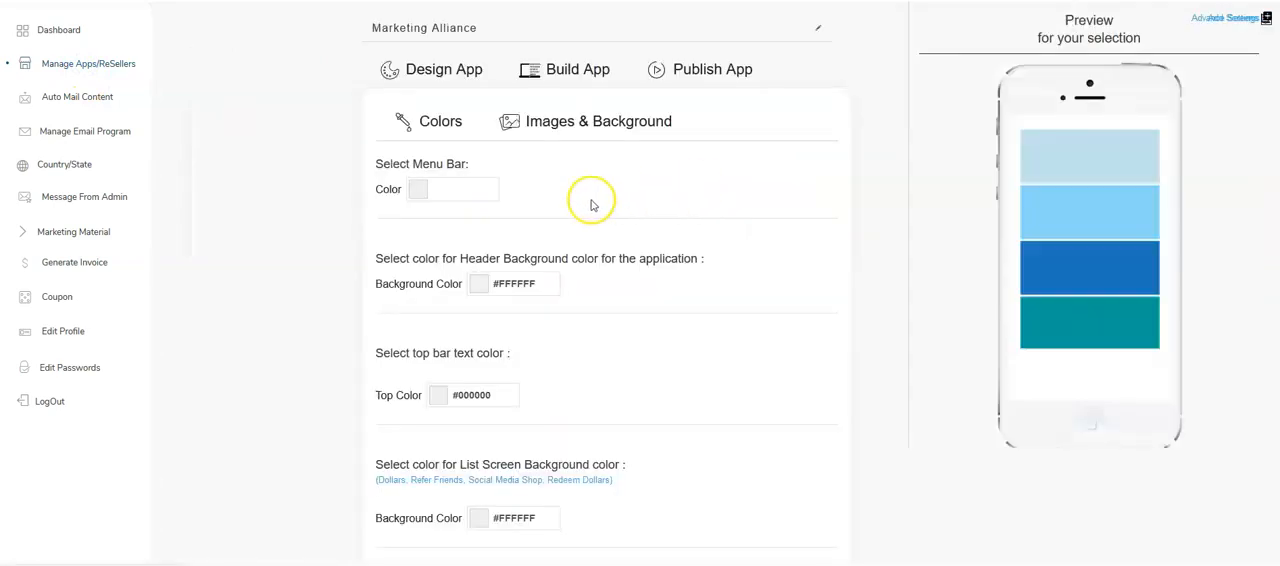
click(537, 142)
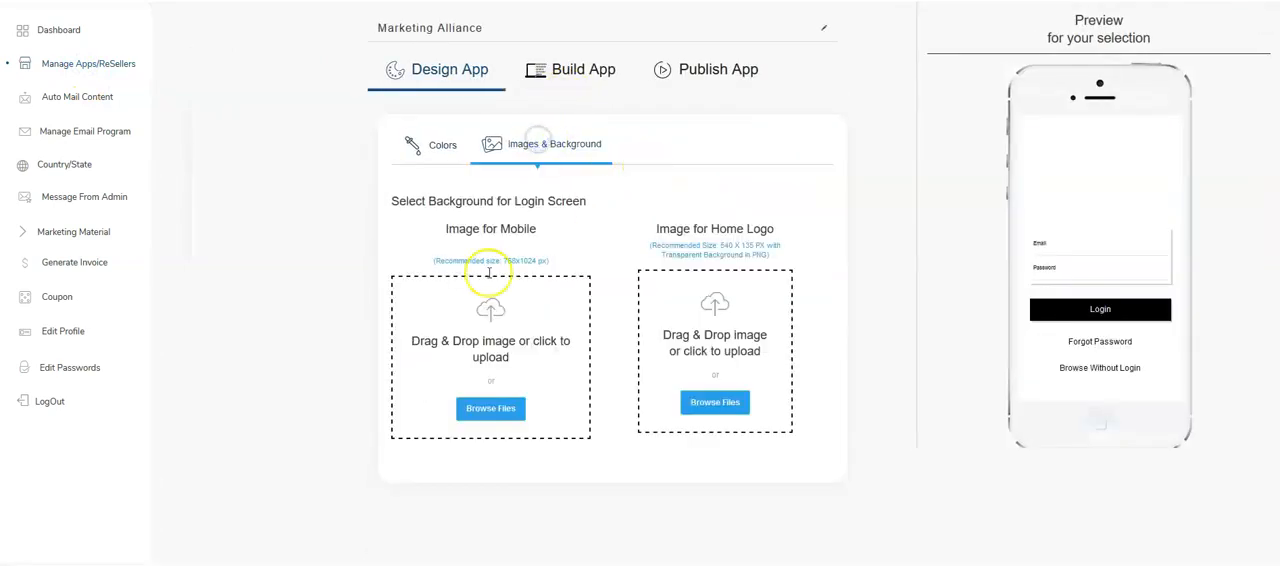
- Try the Photoshop version of login_screen as the mobile login background and delete that upload
click(495, 408)
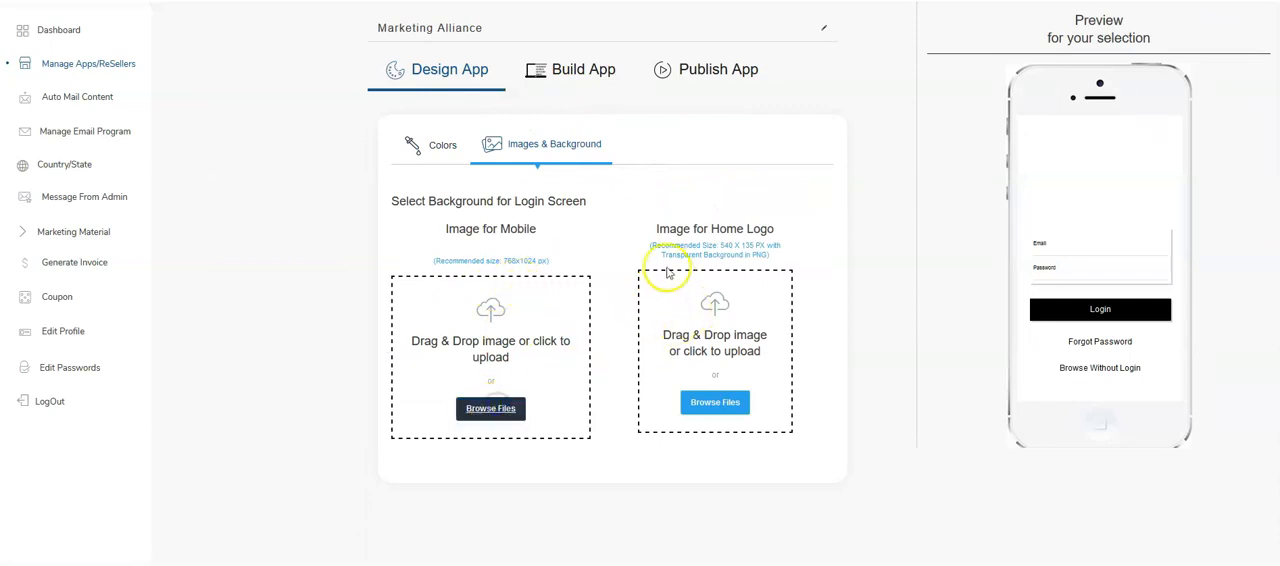
double_click(484, 138)
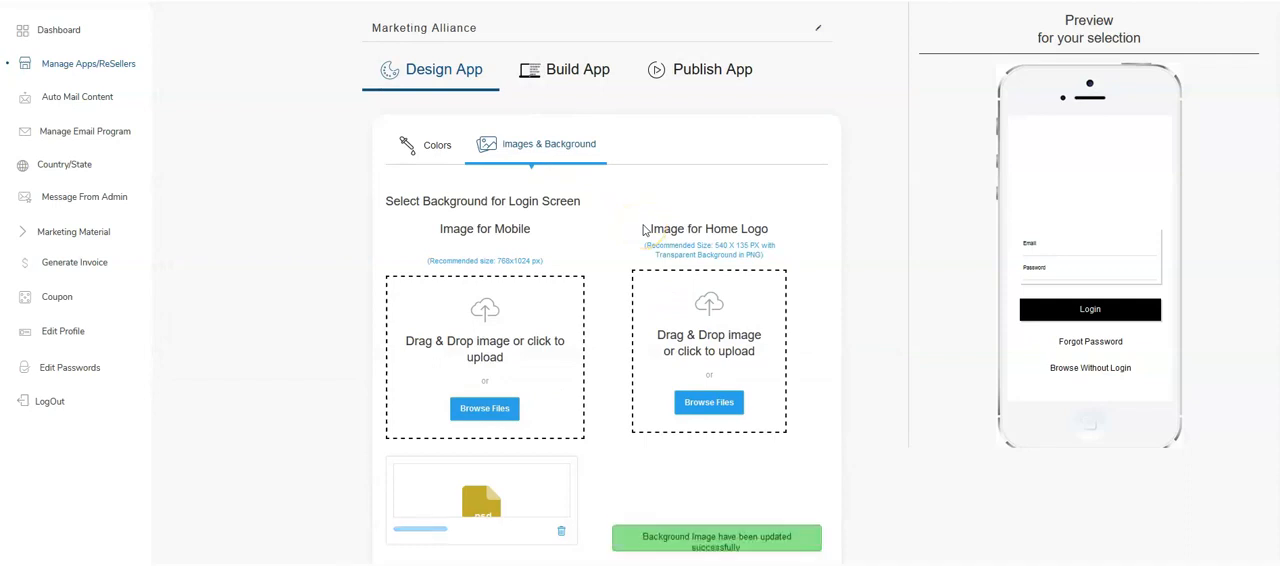
scroll(700, 240, down, 1)
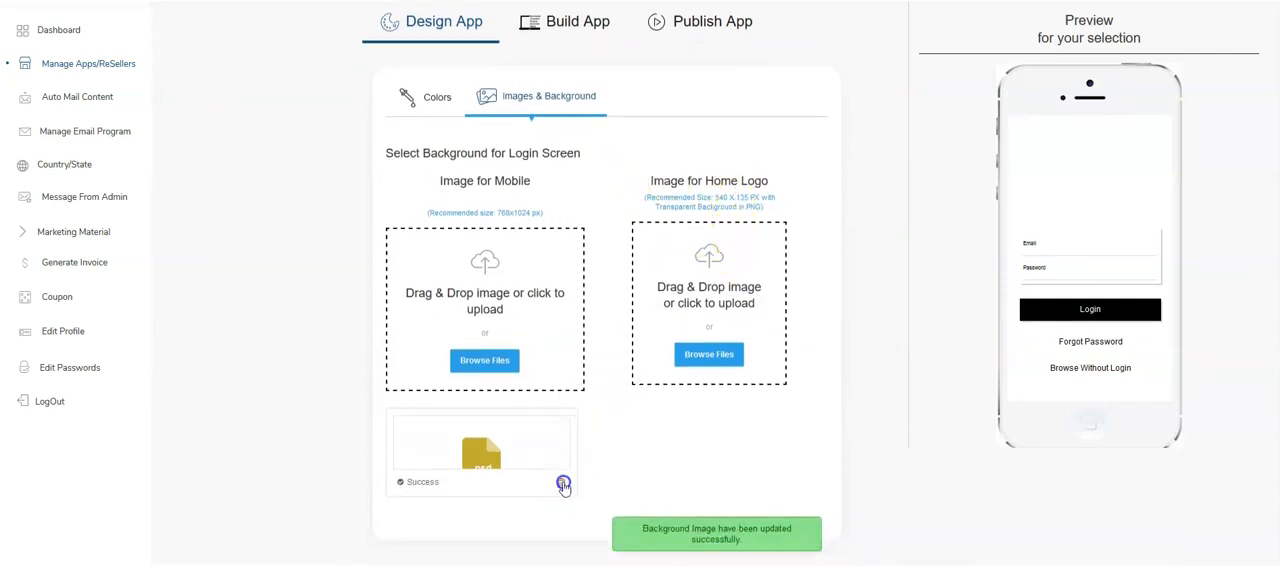
click(561, 483)
click(791, 314)
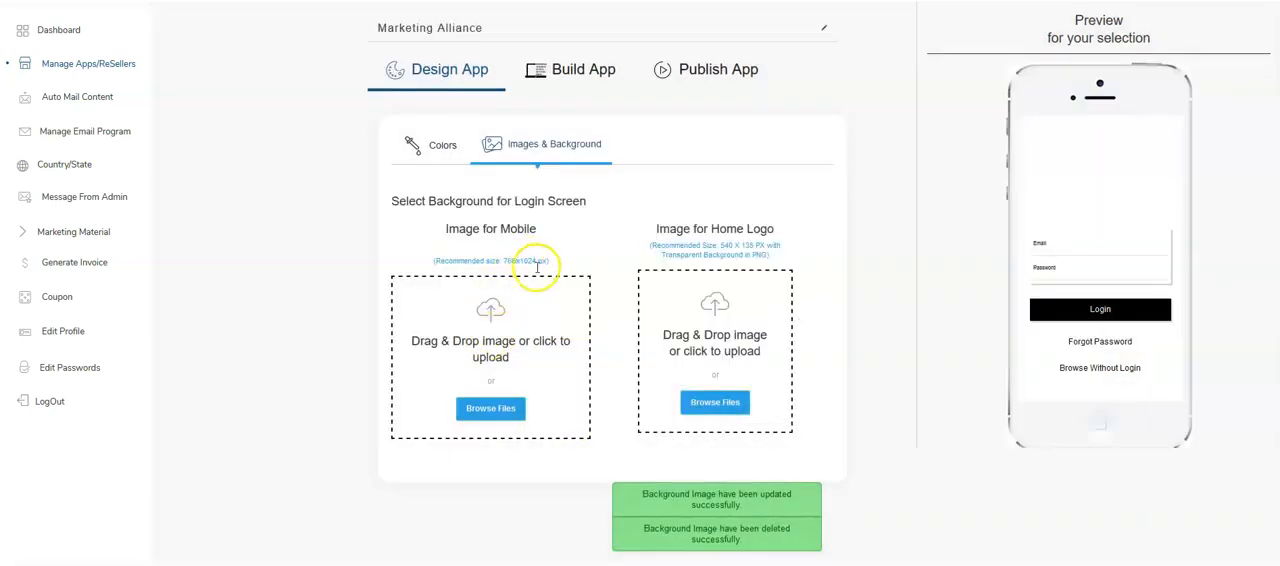
- Upload the login_screen picture file as the mobile background image of the login screen
click(490, 408)
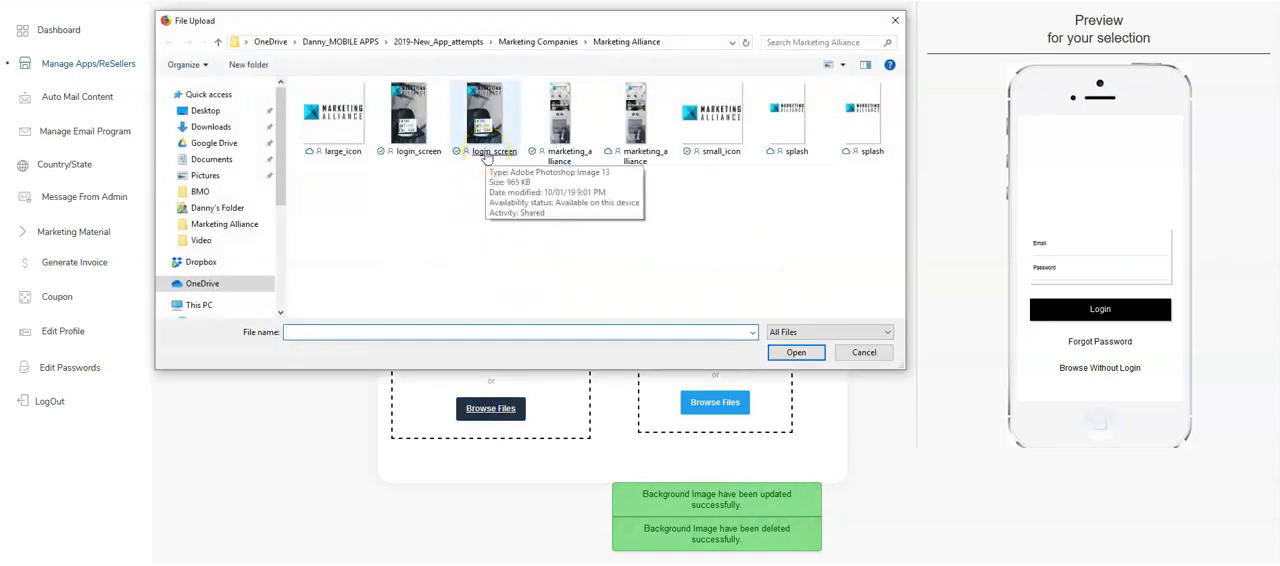
click(401, 154)
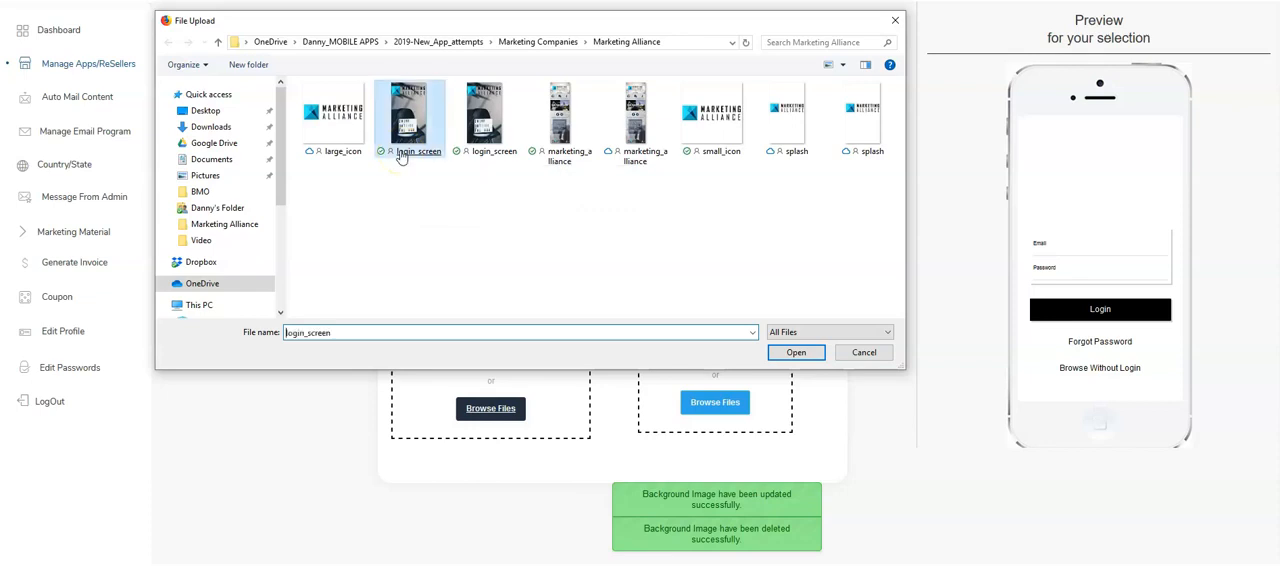
double_click(401, 154)
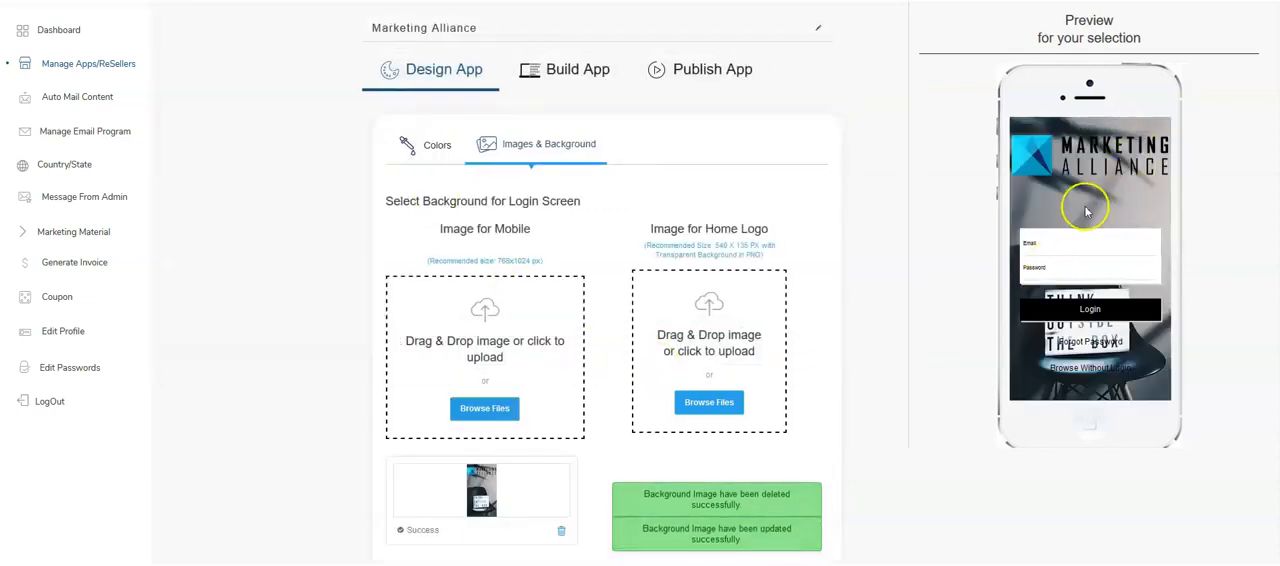
- Review the app's configured features and the menu design layouts in the build section
scroll(885, 250, down, 1)
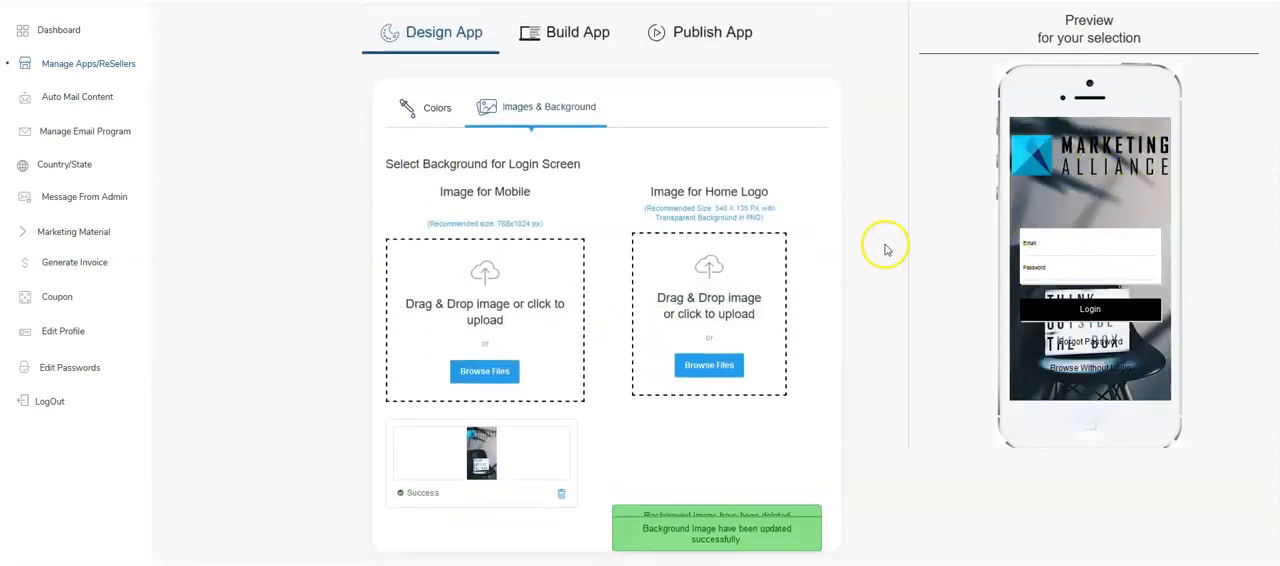
click(583, 50)
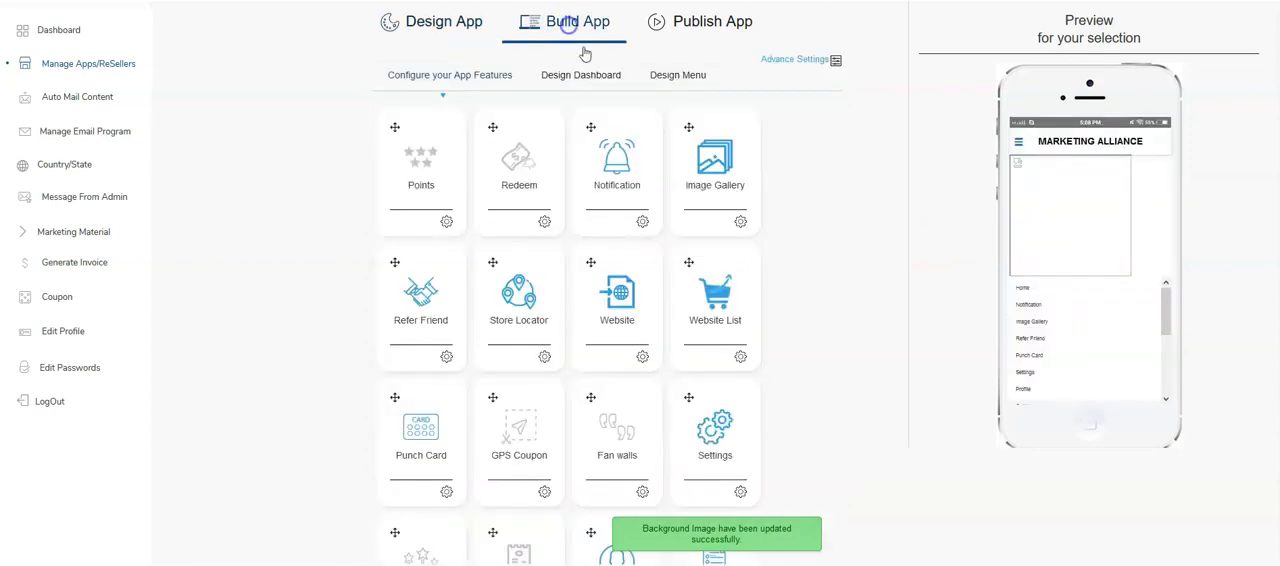
scroll(706, 89, down, 2)
scroll(708, 86, up, 3)
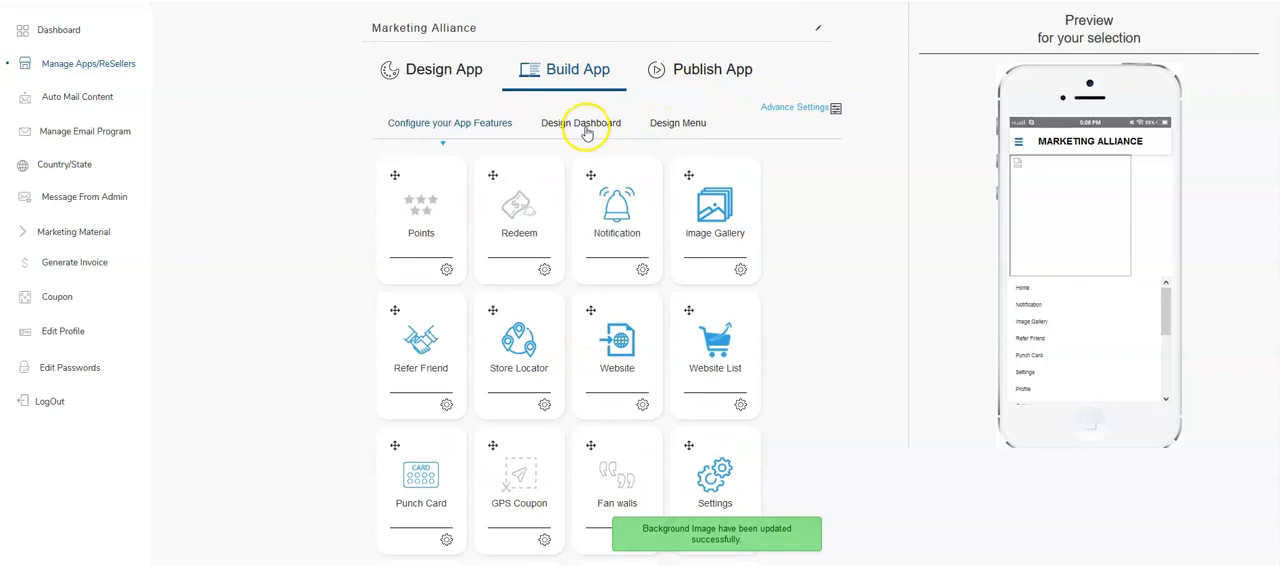
click(675, 123)
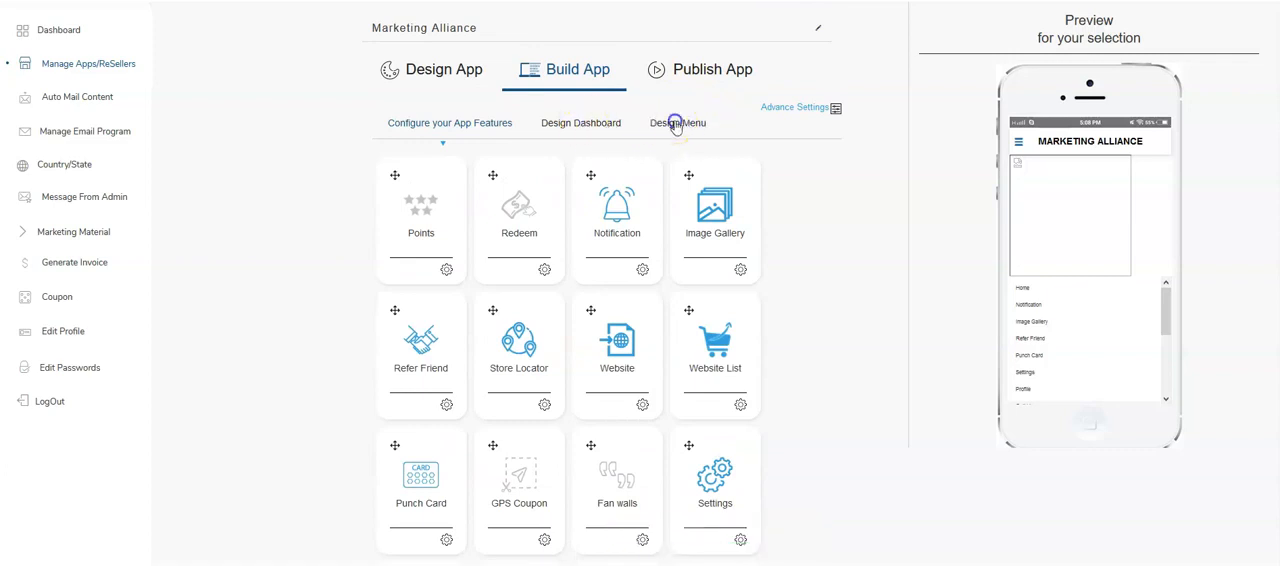
- In the Play Store publishing info, upload splash as the splash screen image and small_icon as the app icon image
click(706, 74)
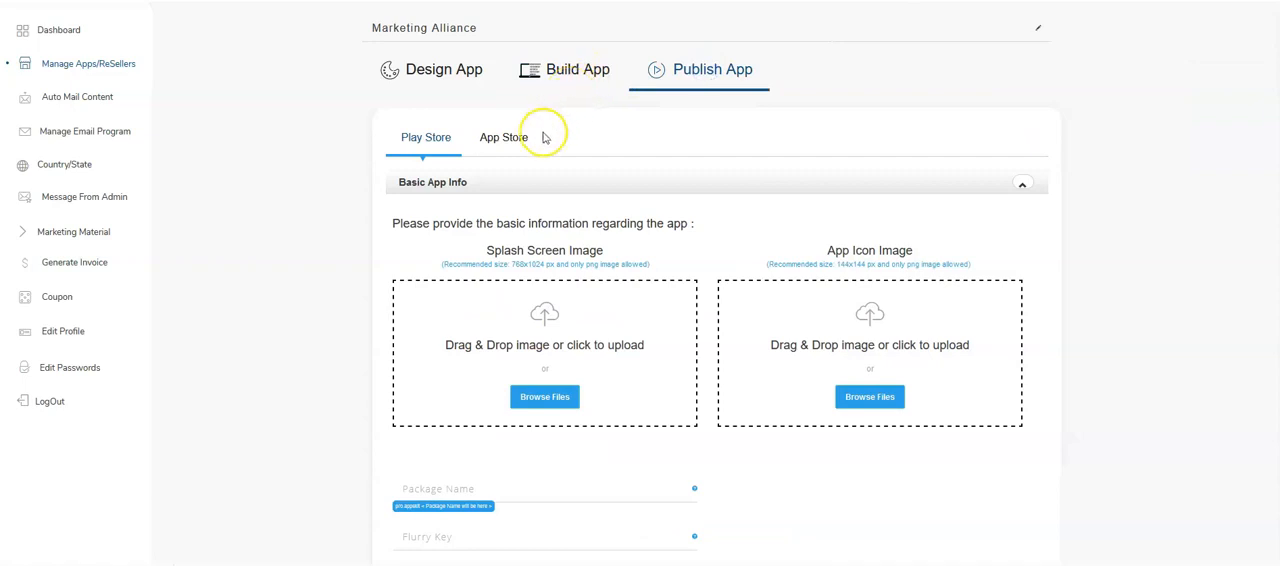
scroll(550, 145, down, 1)
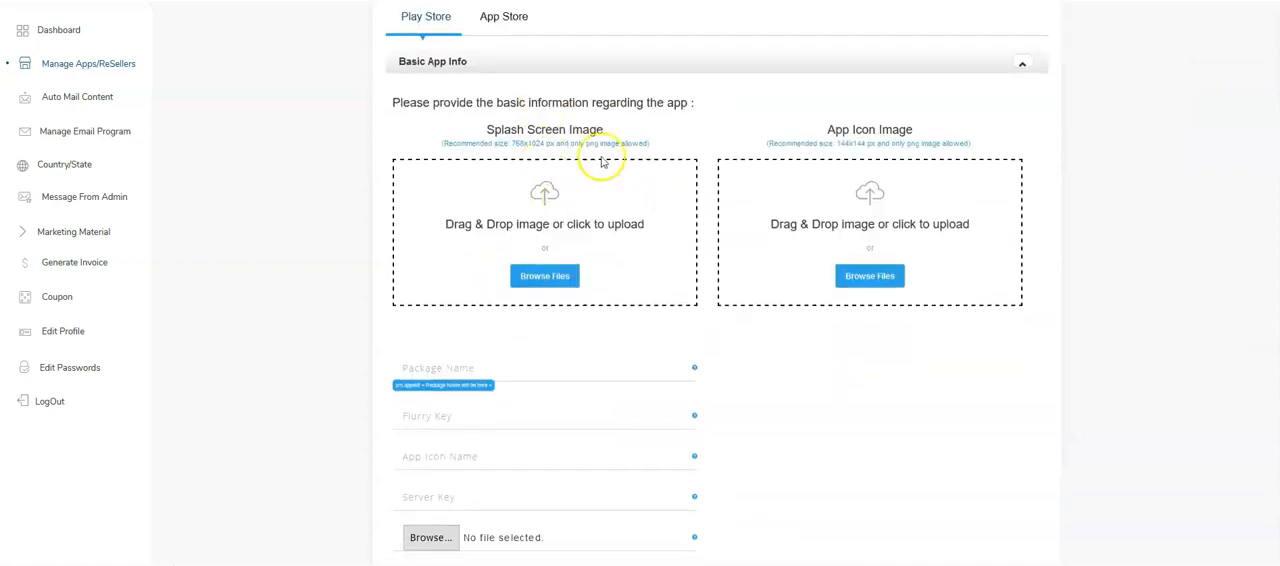
click(537, 280)
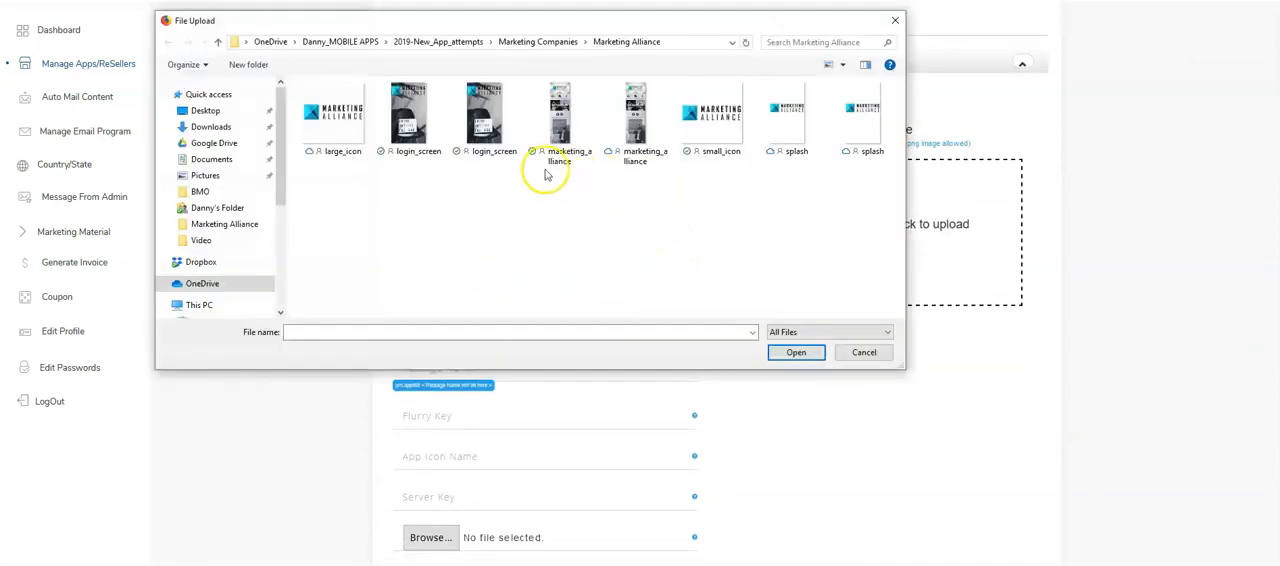
click(792, 138)
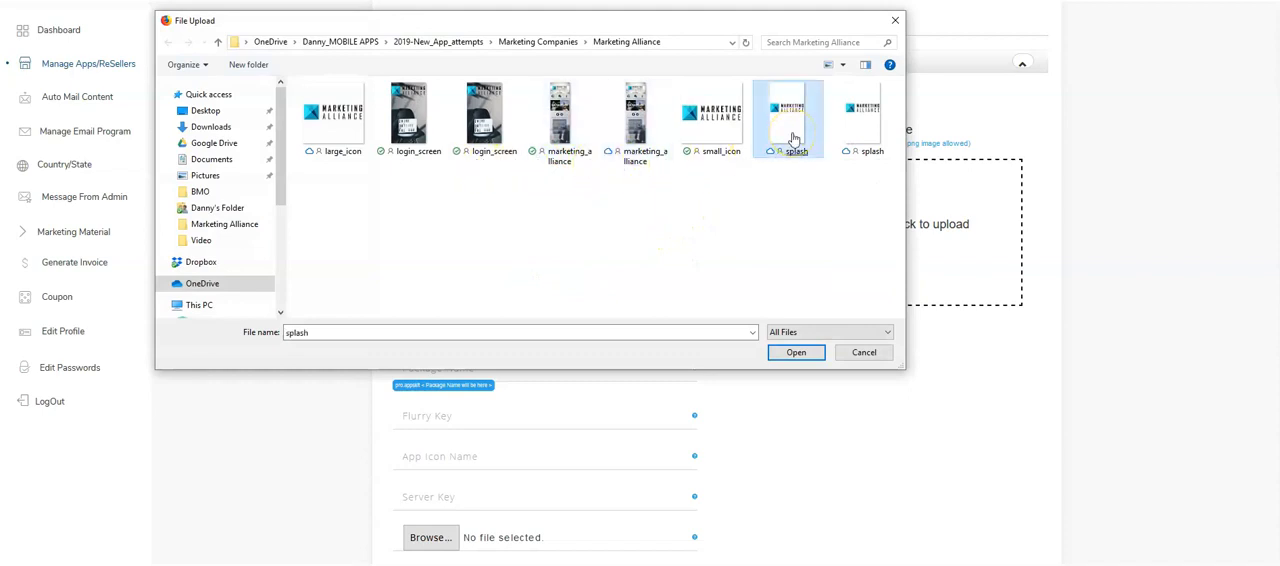
double_click(792, 138)
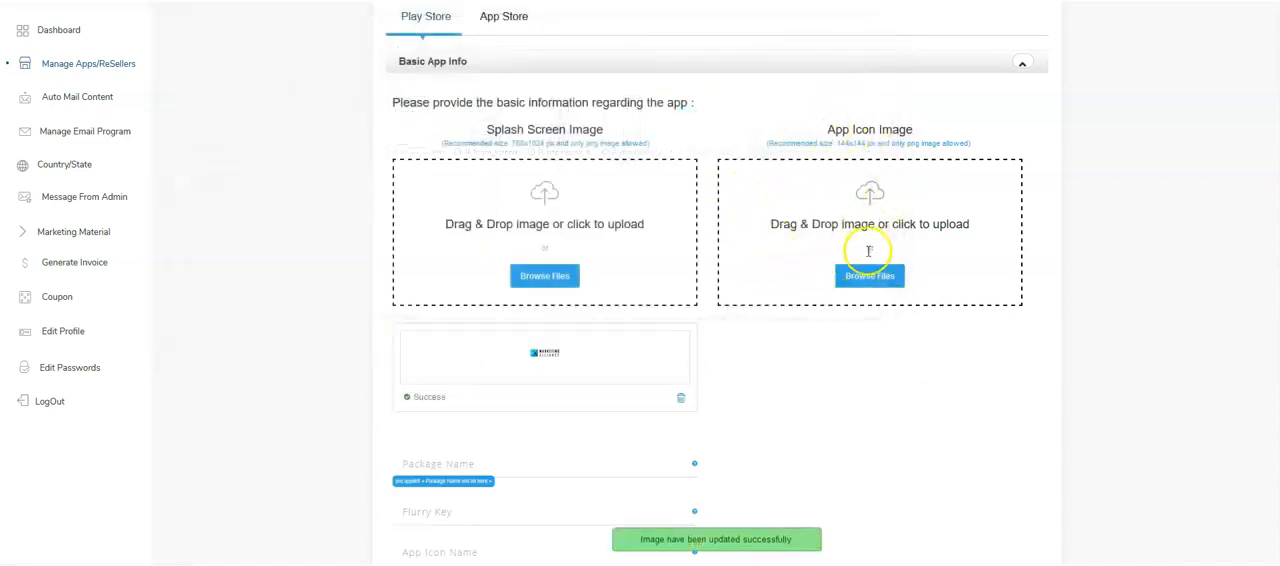
click(869, 275)
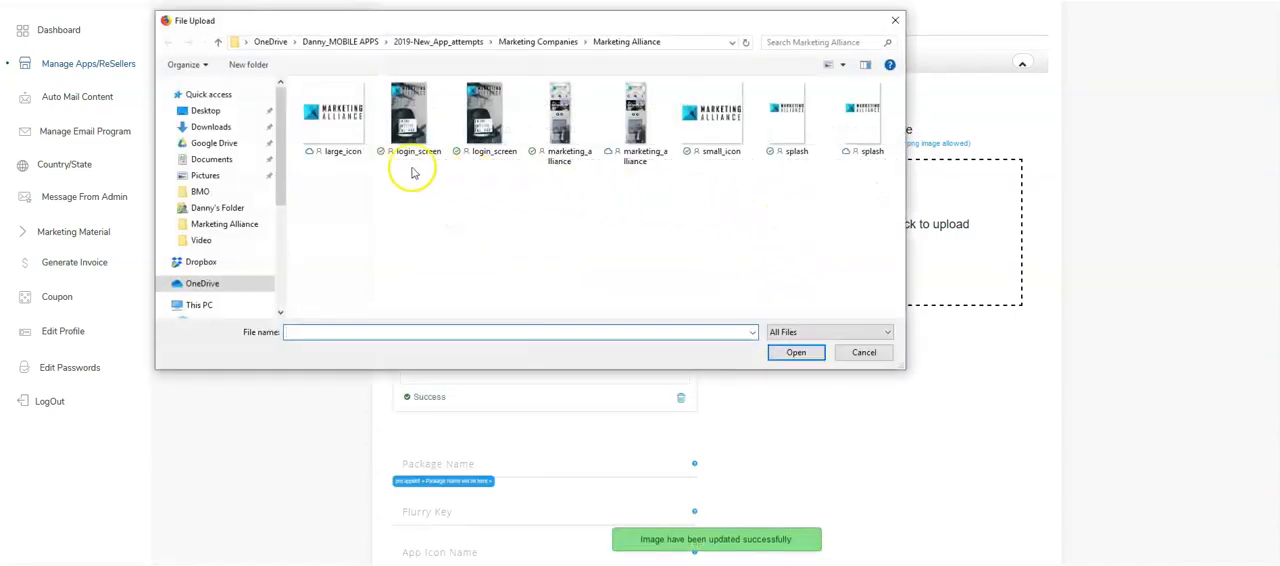
double_click(700, 130)
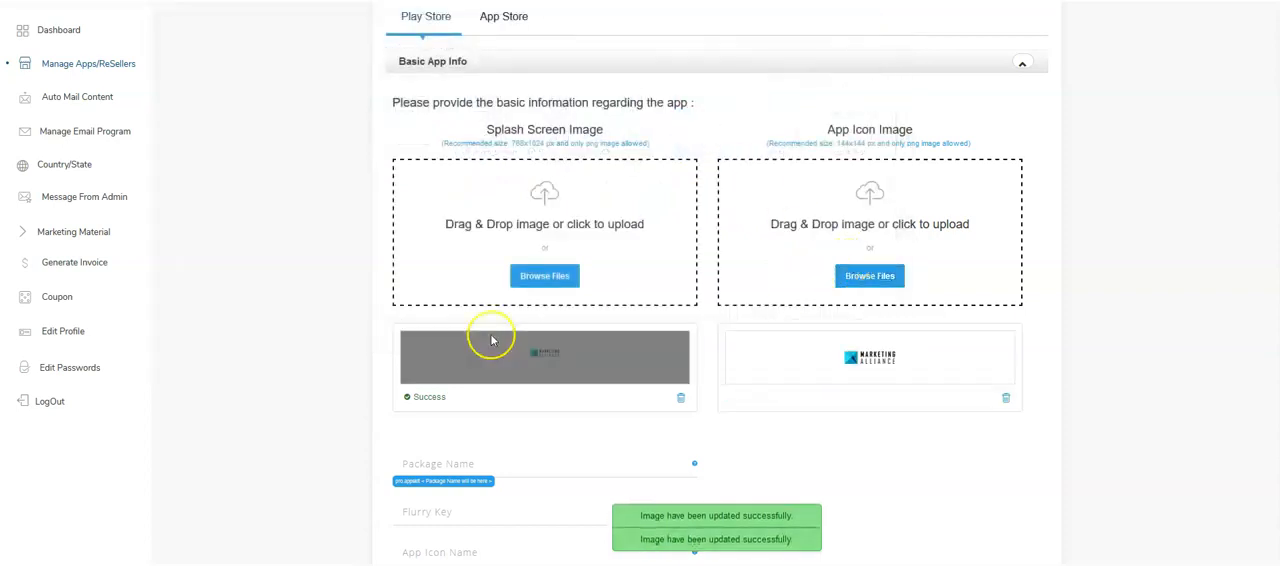
- Enter the package name "marketingalliance", the Flurry key and the app icon name "MarketingAlliance", and paste the server key
scroll(495, 320, down, 2)
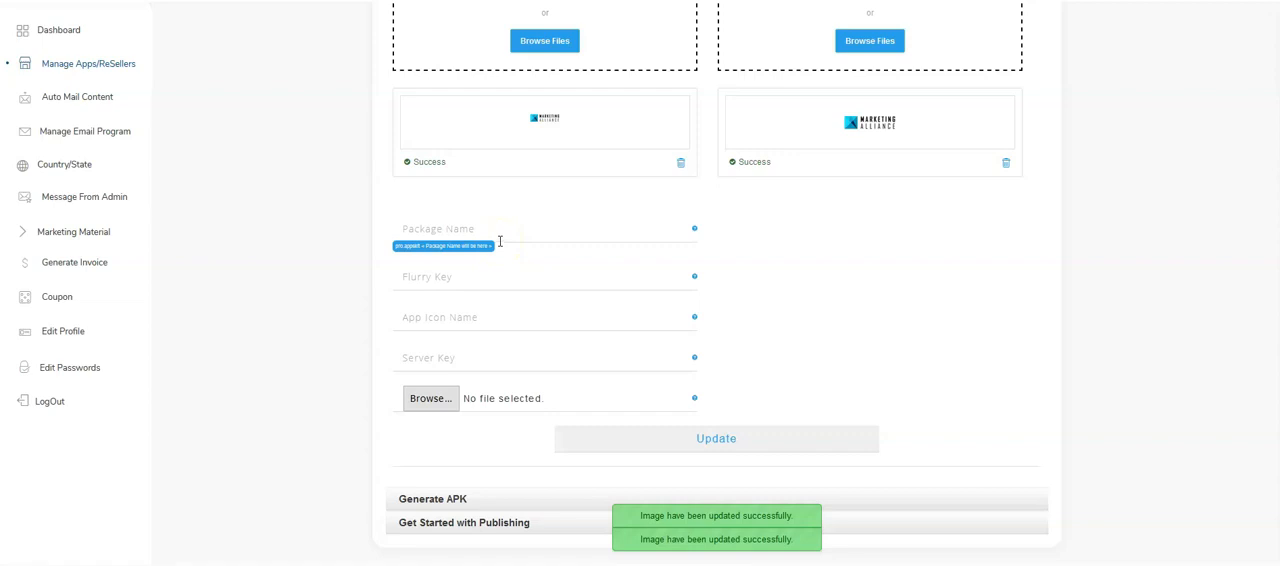
text(marketingalliance)
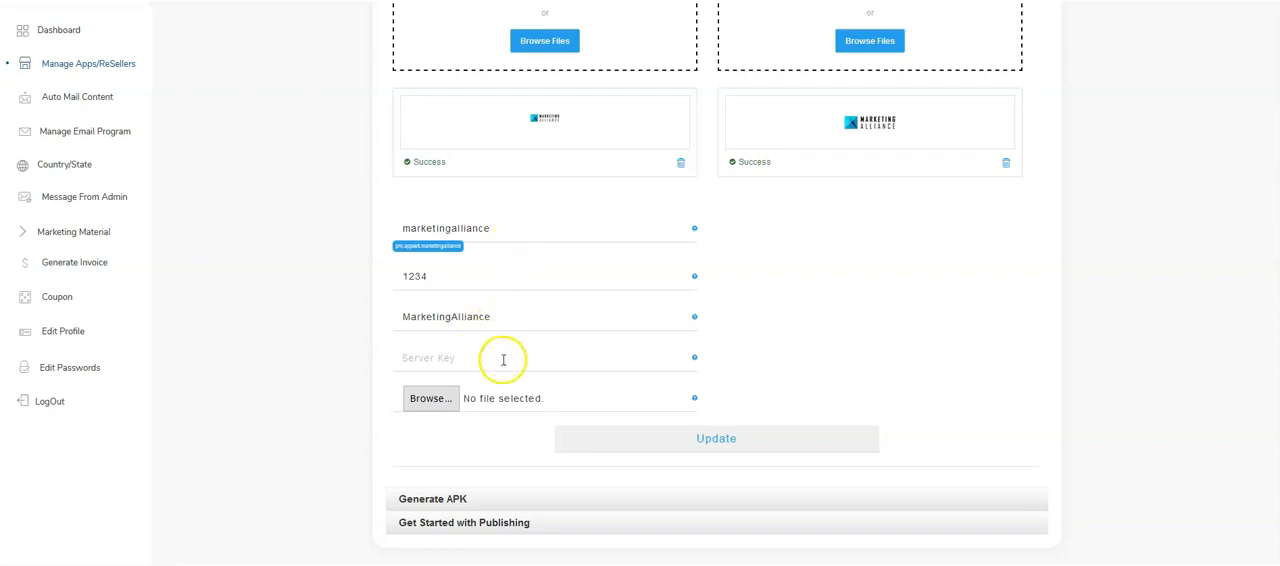
click(630, 357)
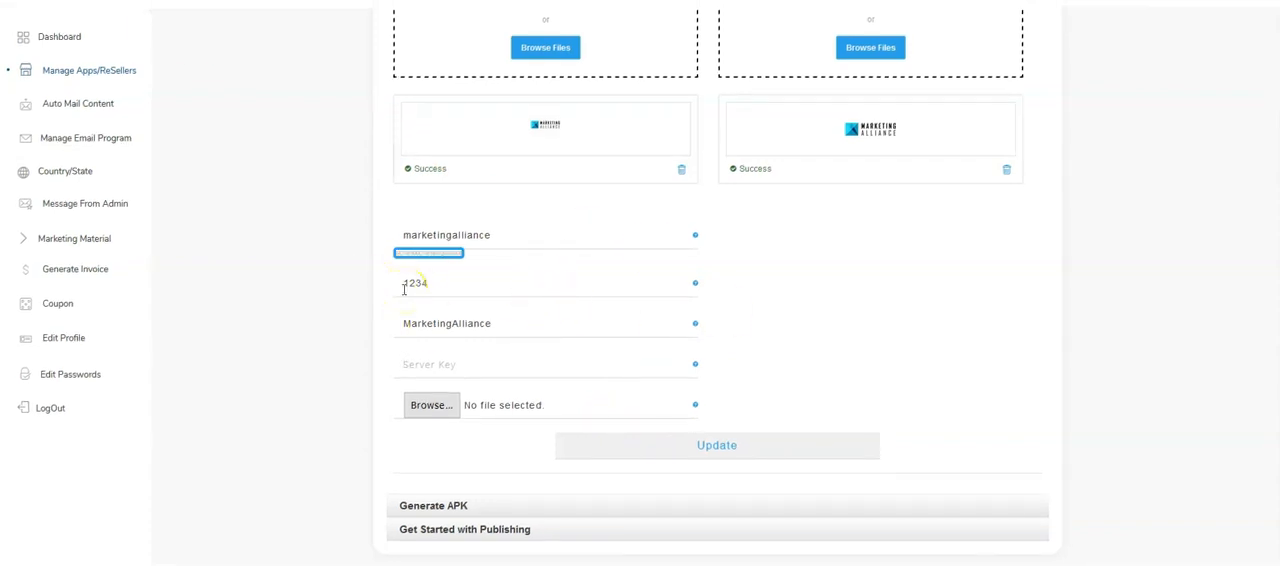
right_click(500, 358)
click(523, 414)
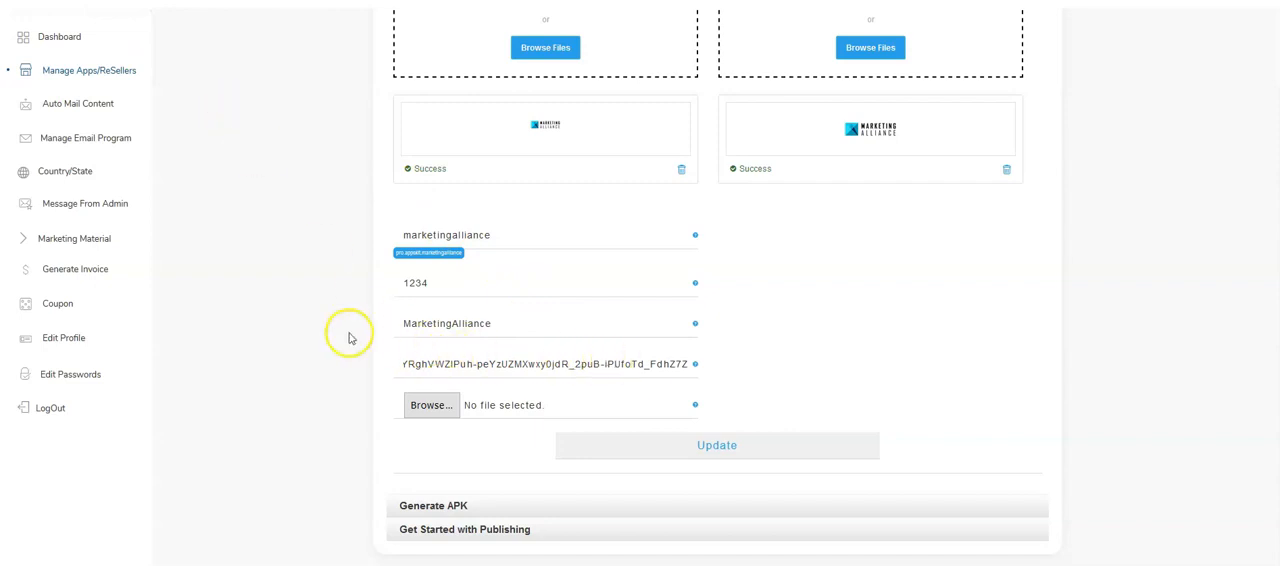
- Attach google-services.json from the Downloads folder to the Play Store app info
click(431, 404)
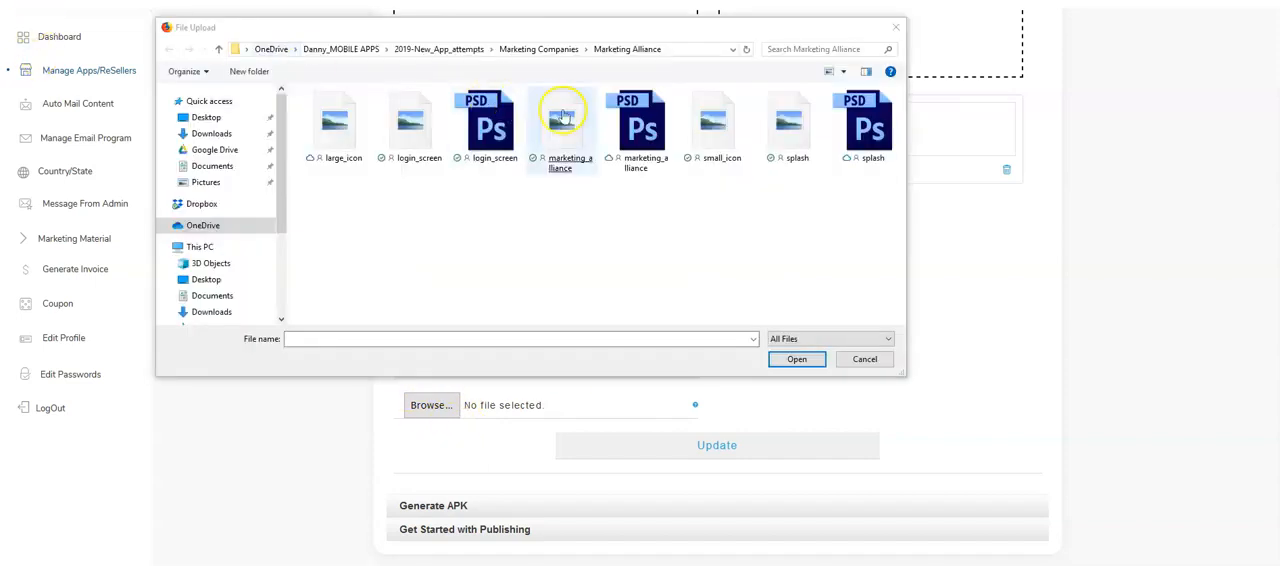
click(213, 133)
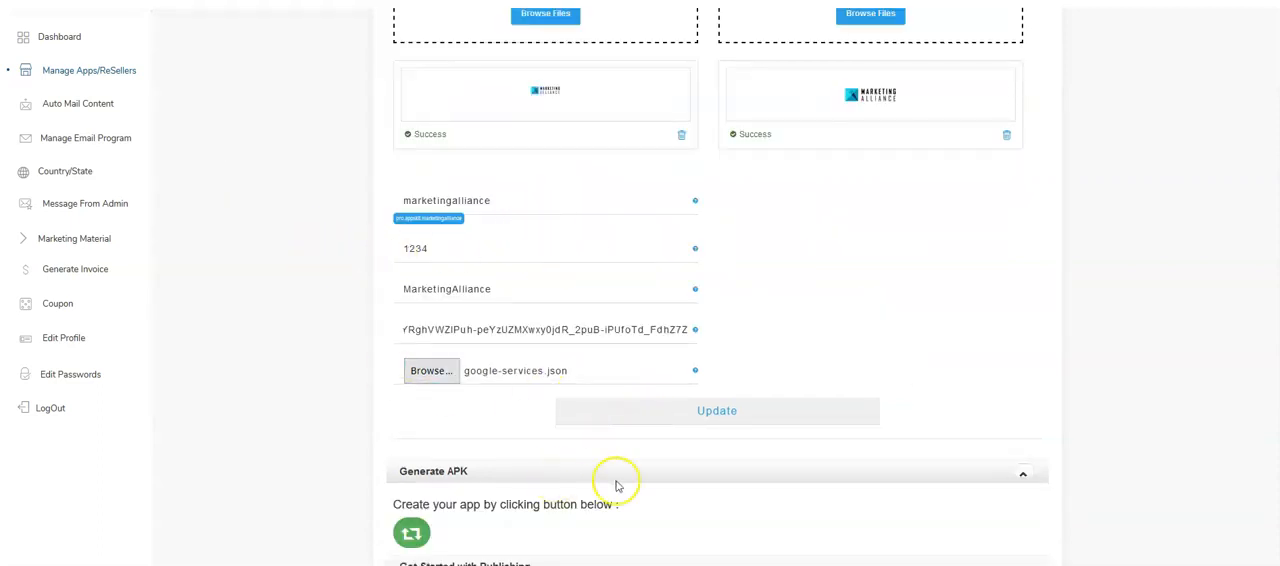
- Start generating the APK for Marketing Alliance from the list of managed apps
scroll(614, 486, down, 1)
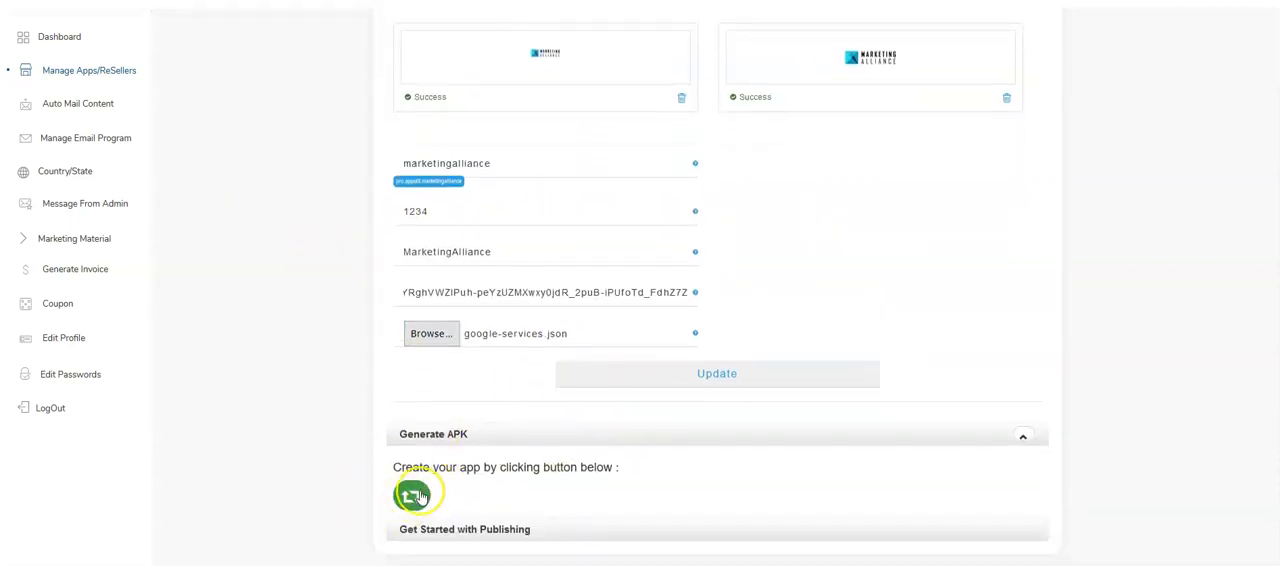
click(71, 71)
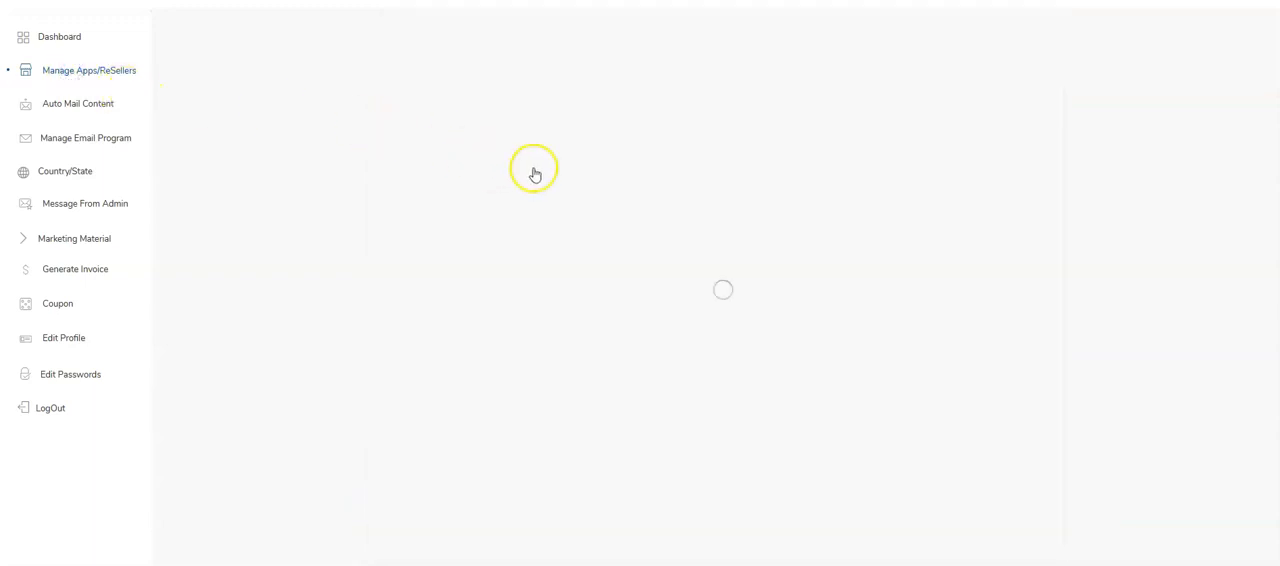
click(871, 201)
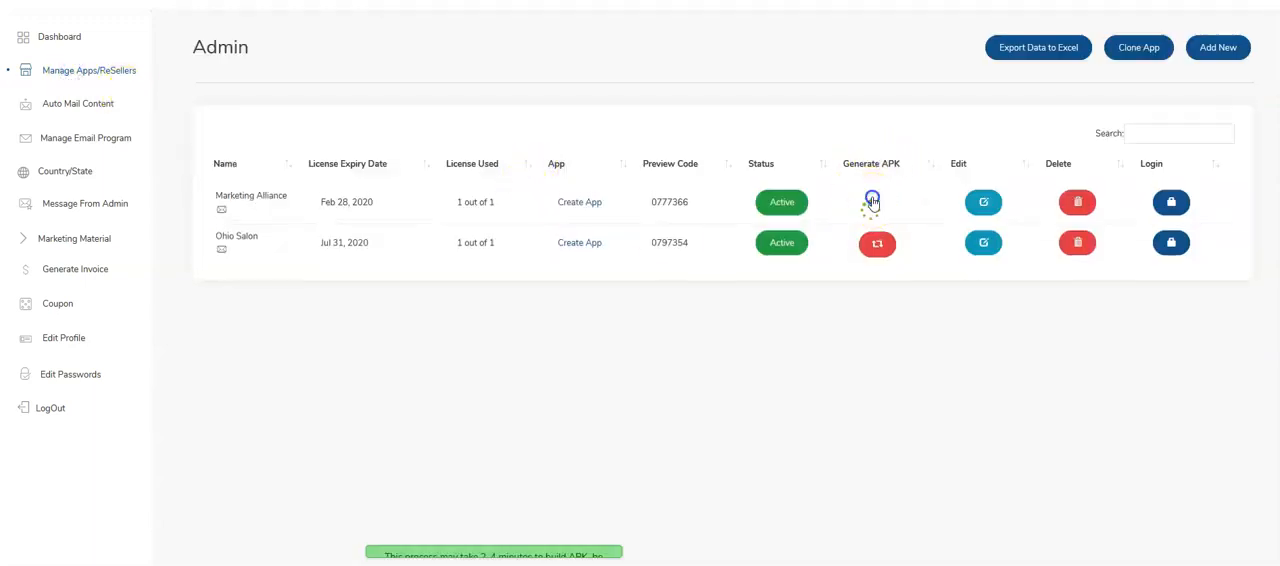